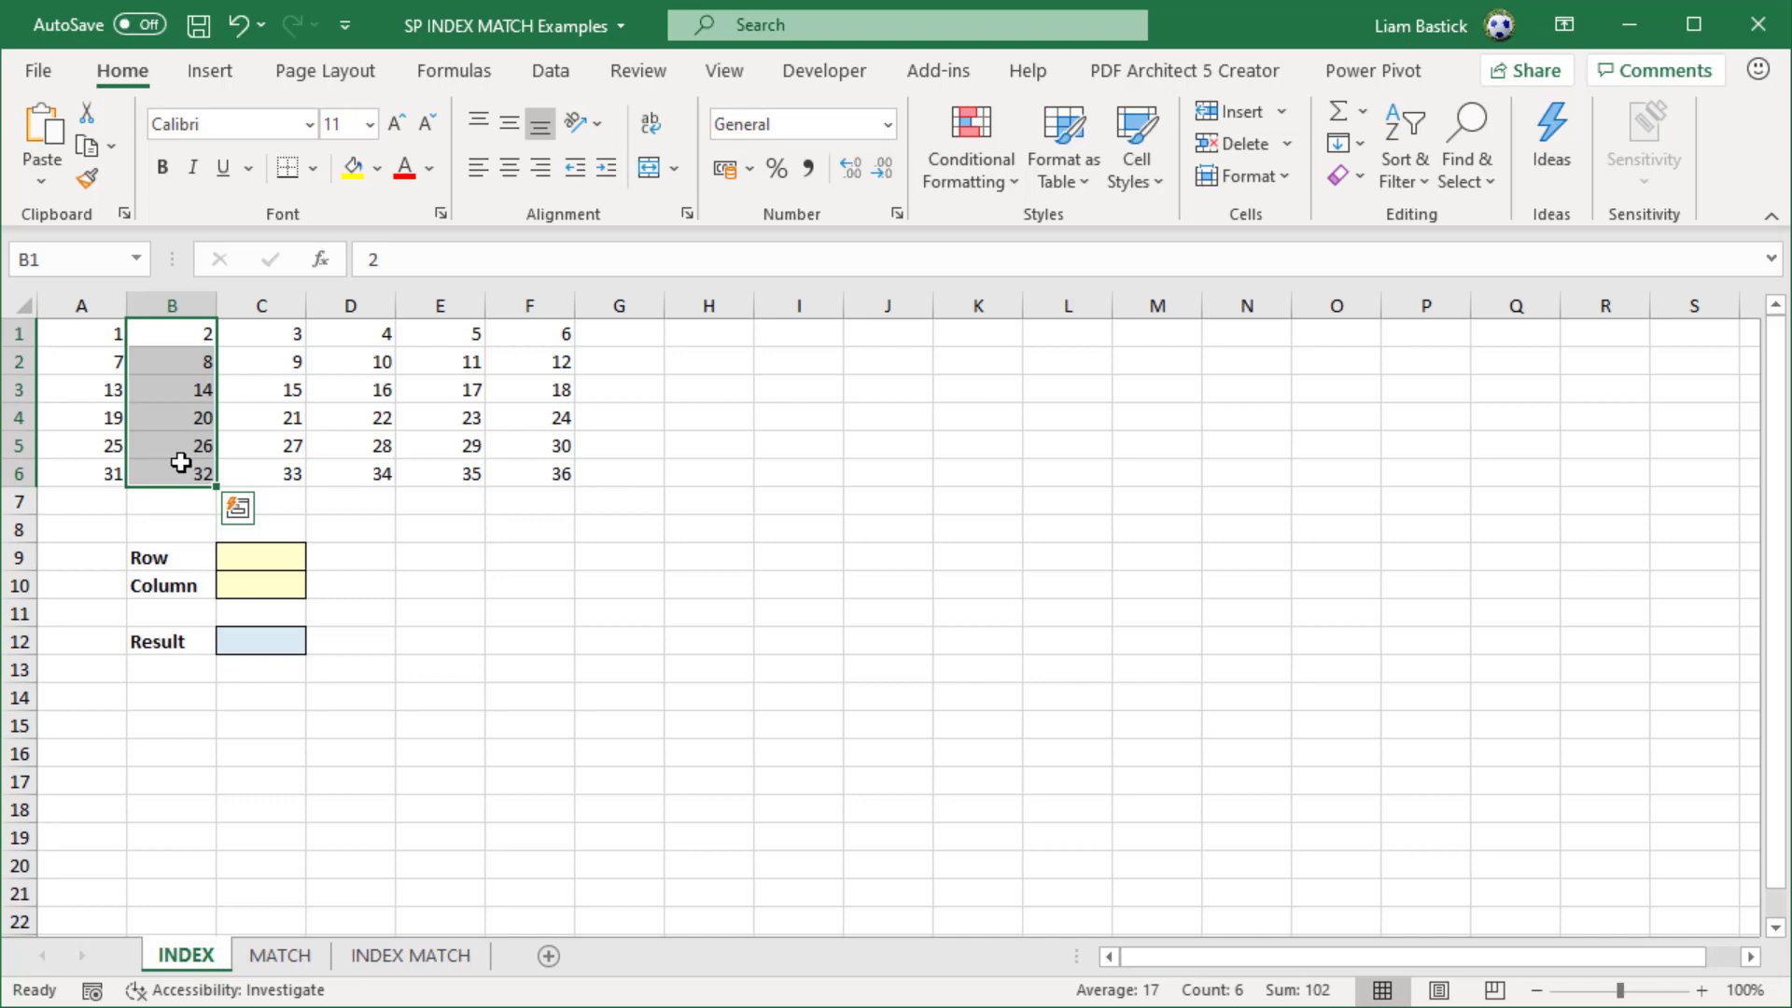
Step: Enter 3 as the Column input in cell C10
left_click_drag(107, 467, 550, 478)
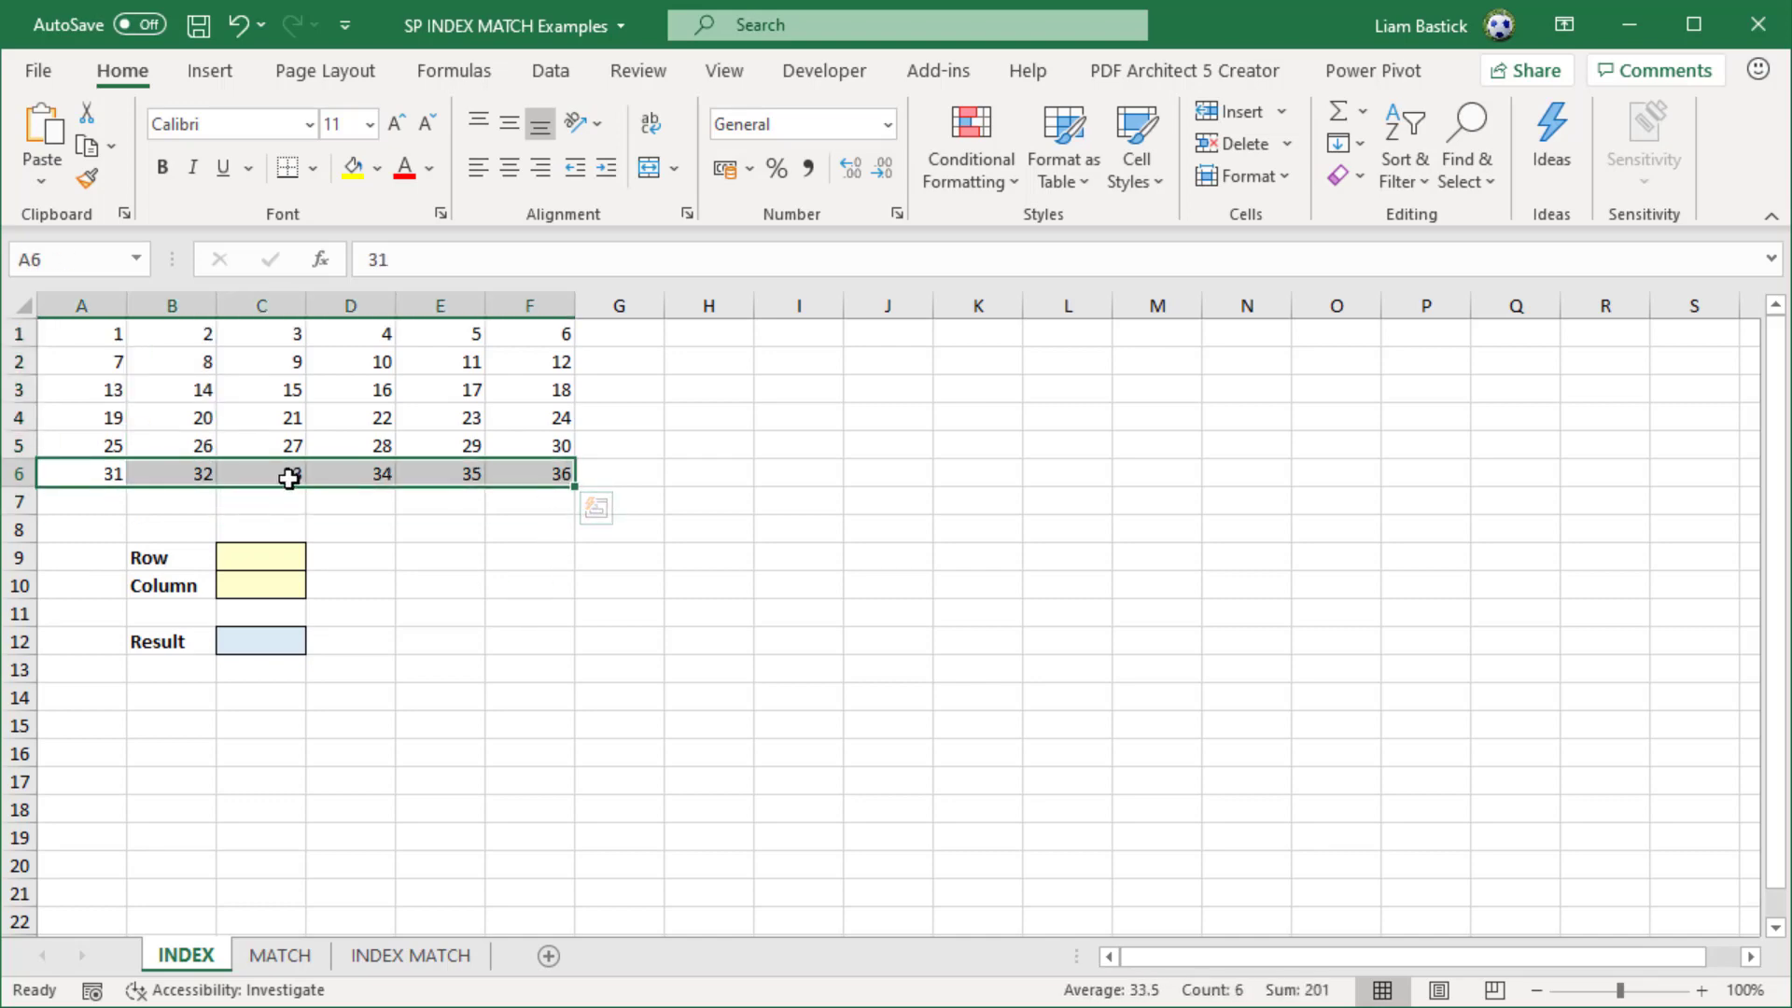
left_click(264, 586)
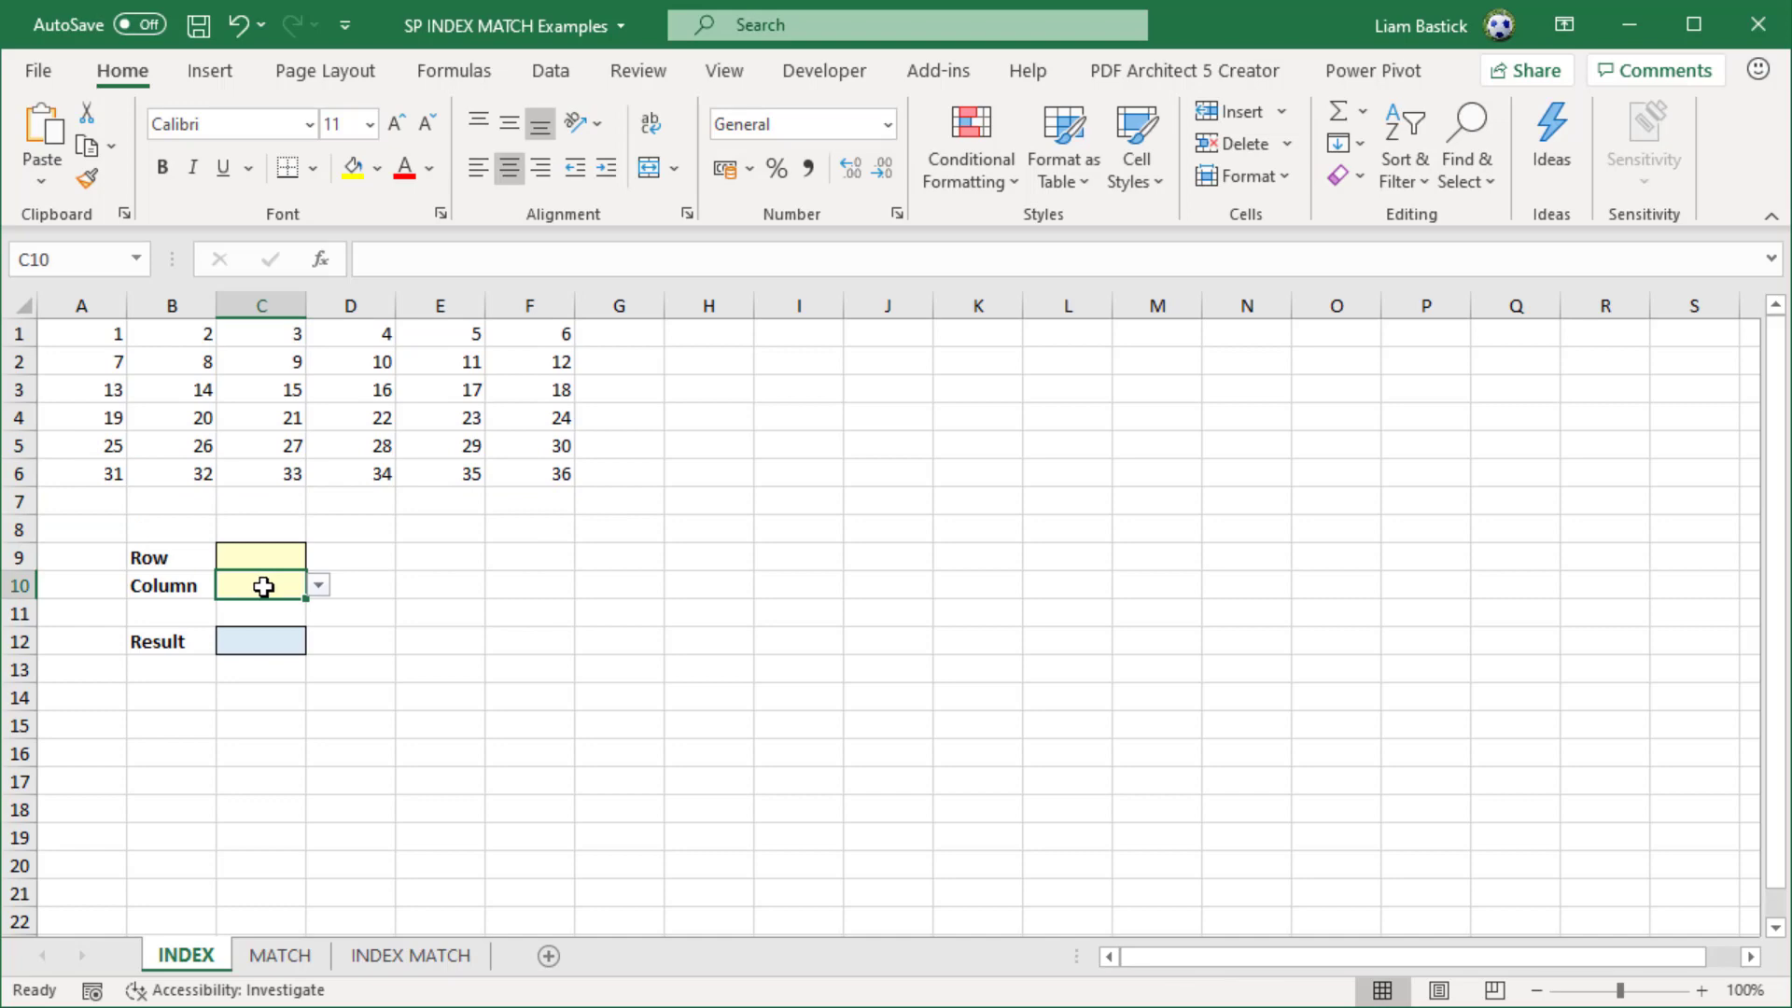
type("3")
left_click(396, 644)
Step: Enter the formula =INDEX(A6:F6,C10) in the Result cell C12 to look up a value in row 6
left_click(266, 644)
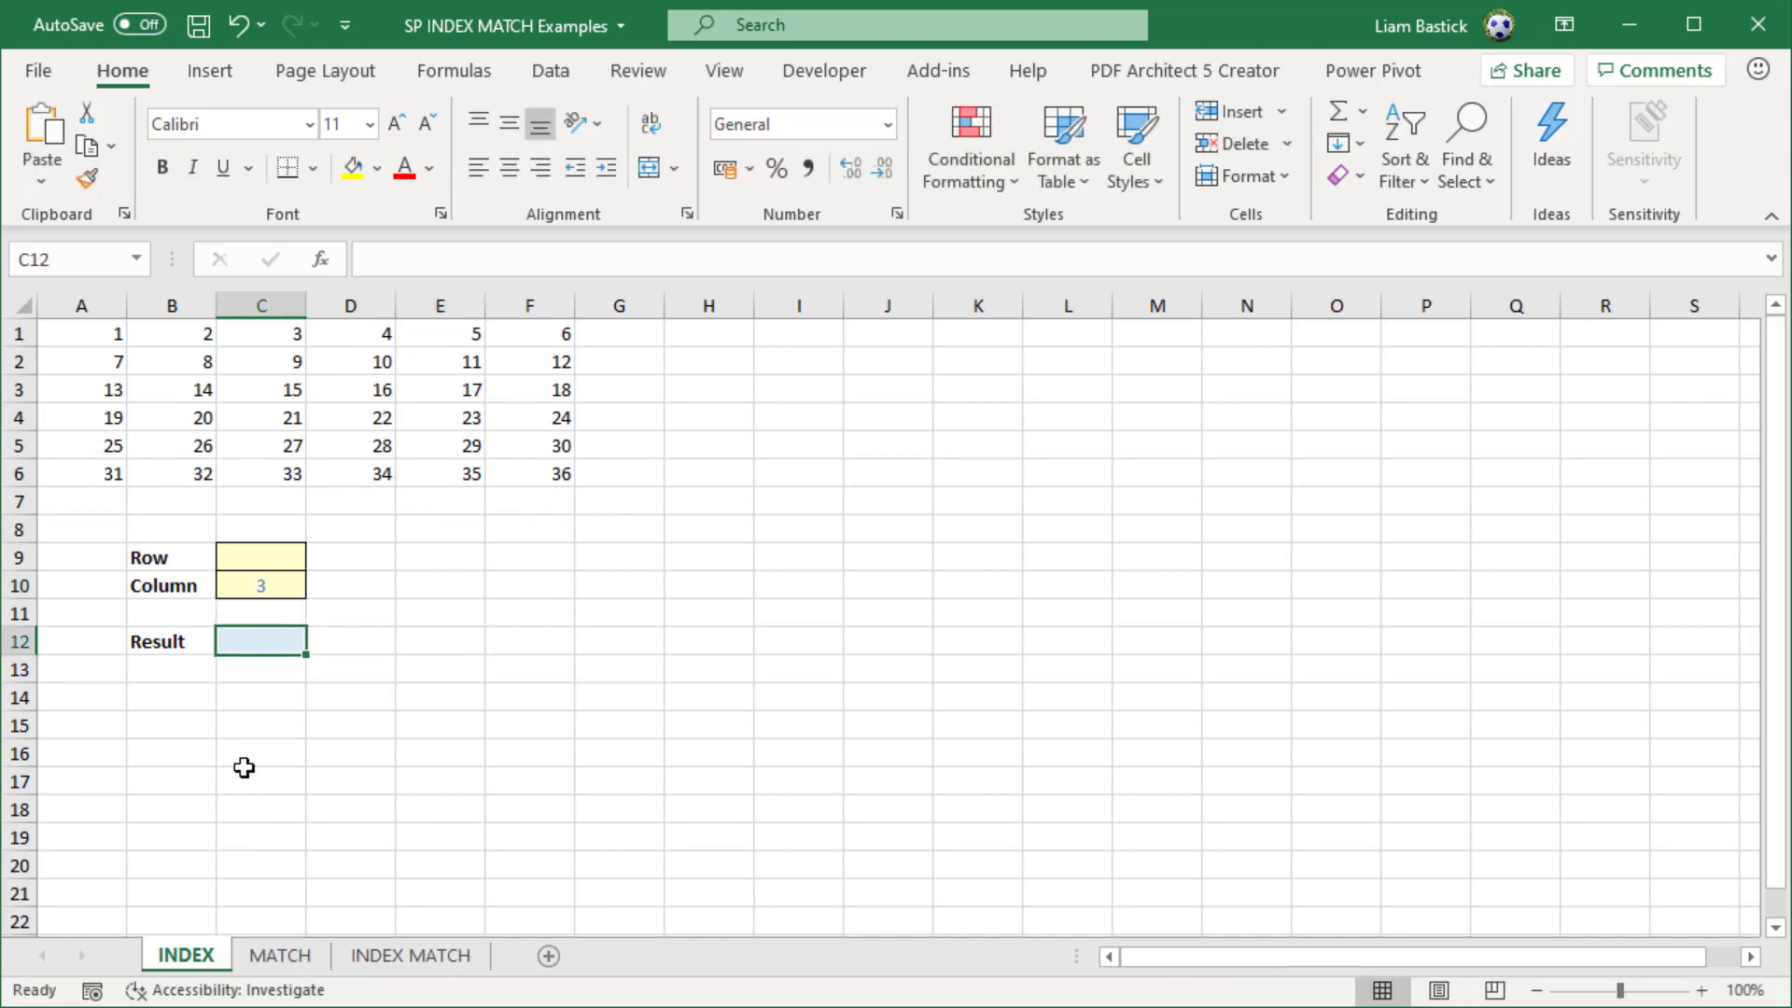
type("=index(")
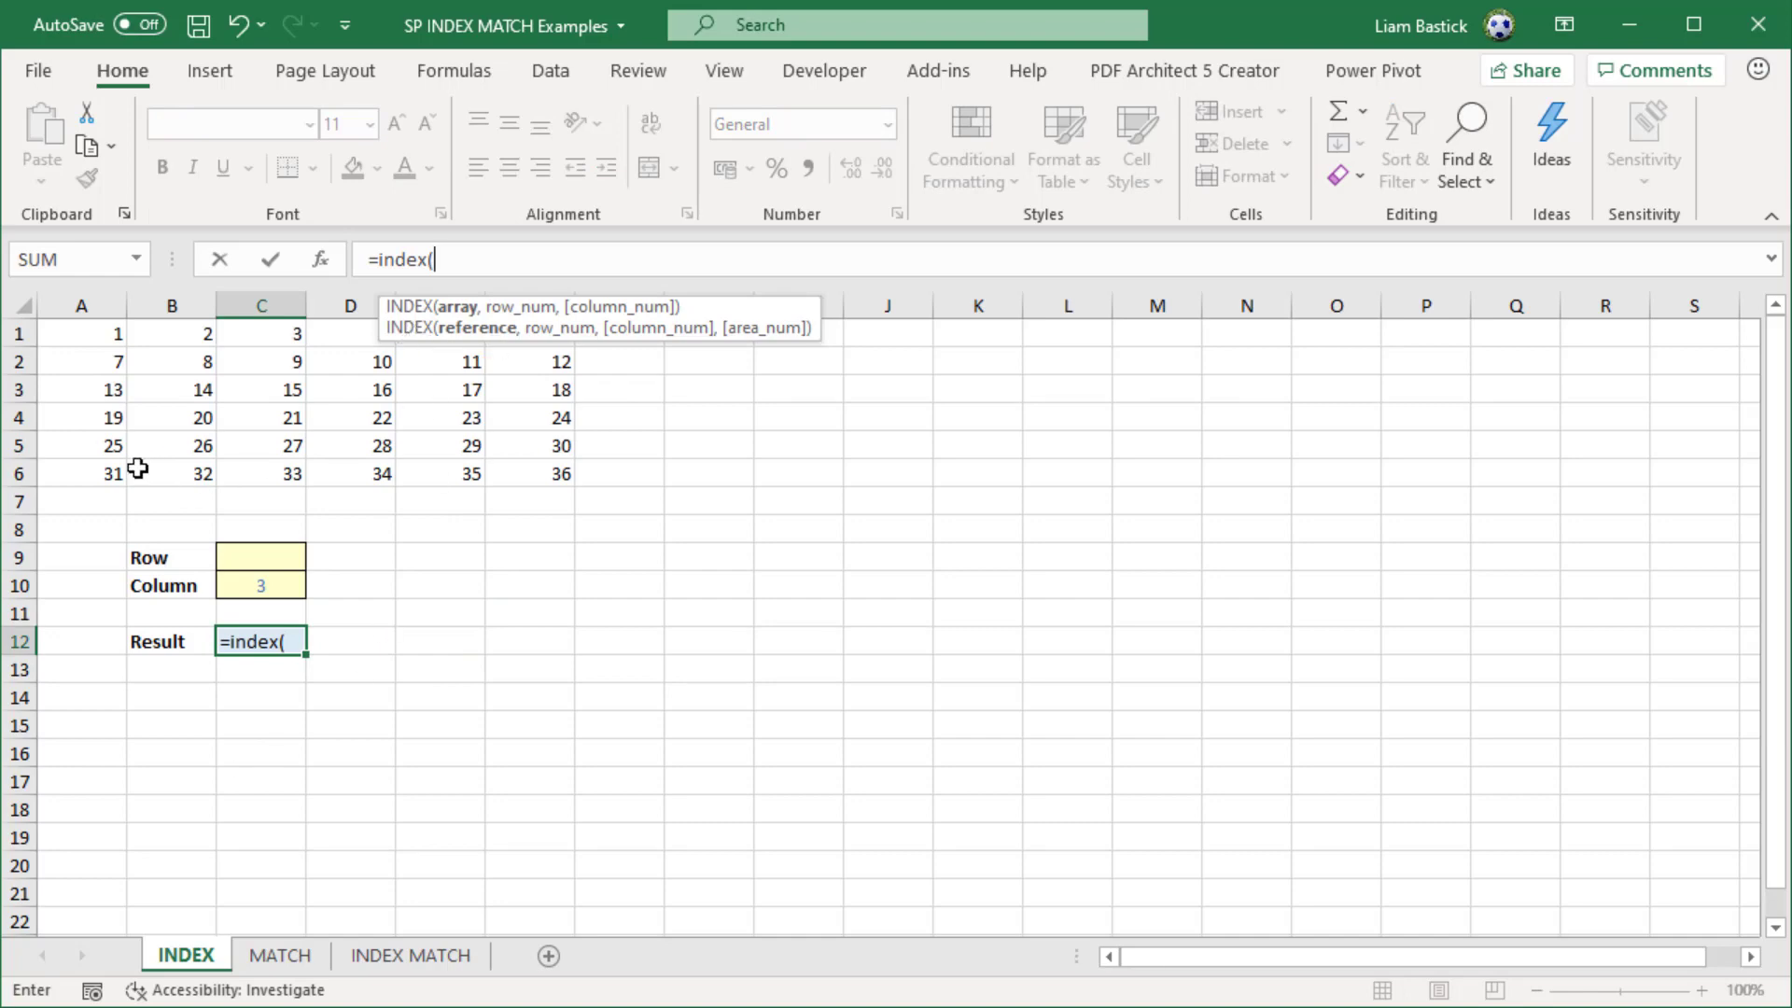
left_click_drag(88, 473, 508, 476)
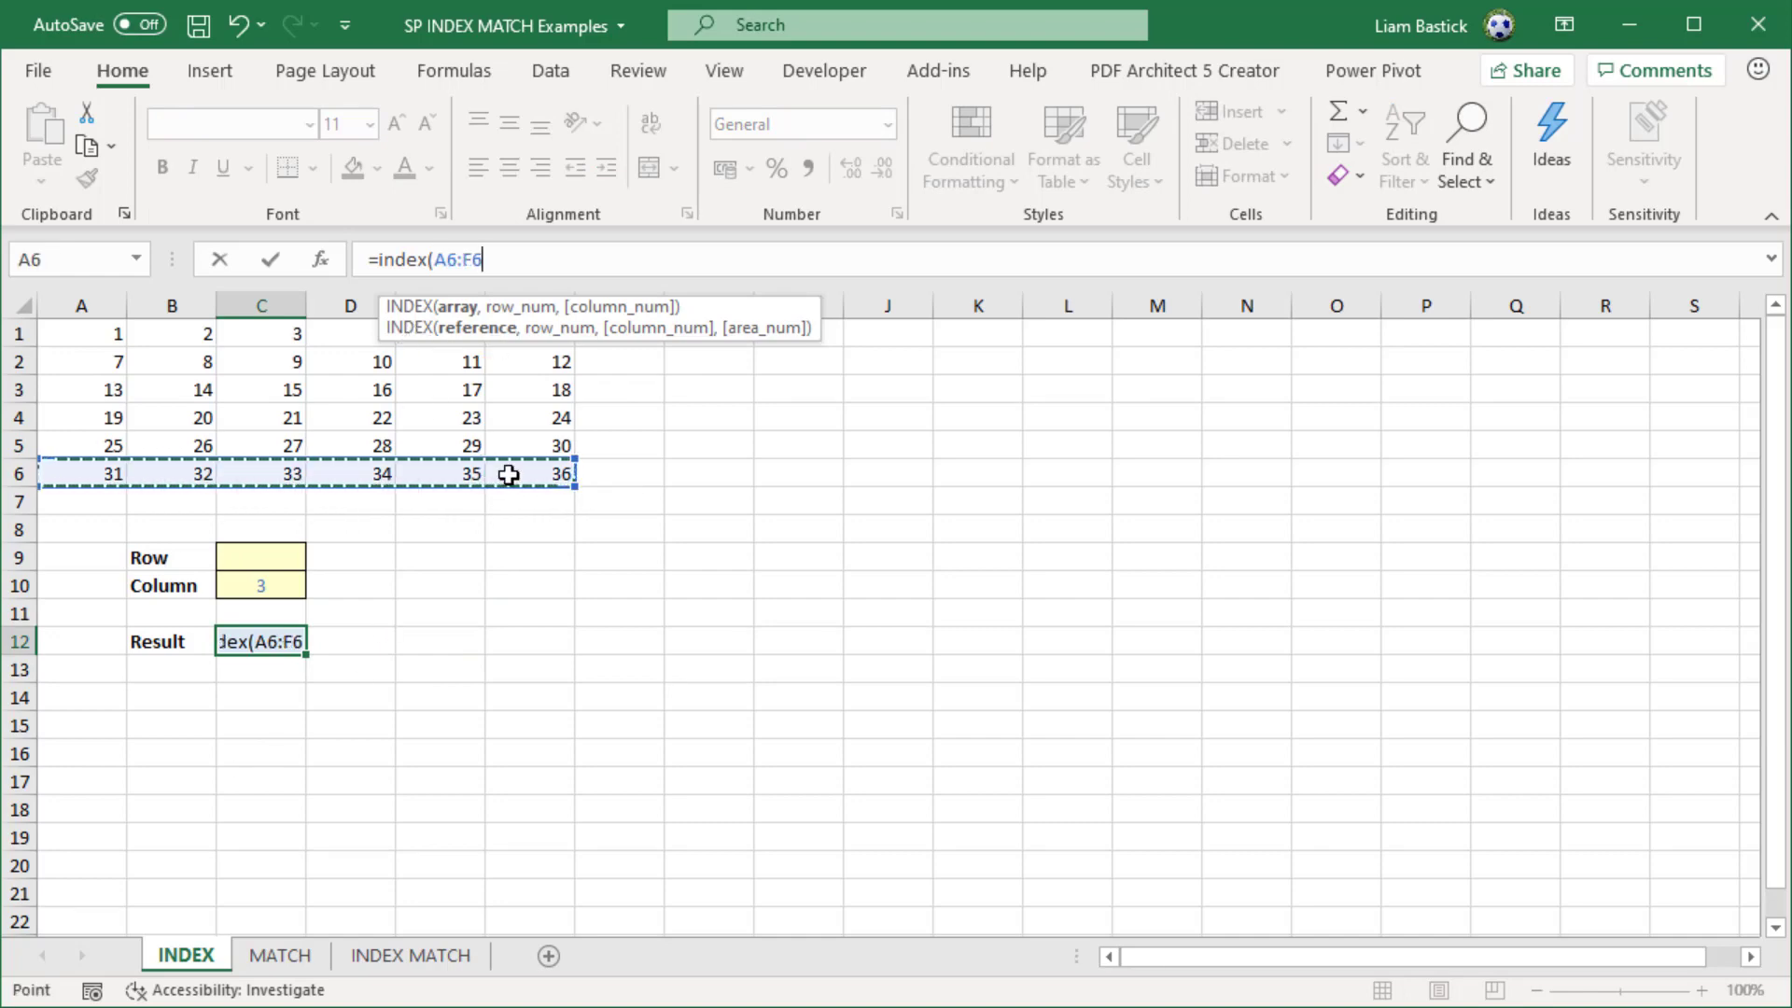
type(",")
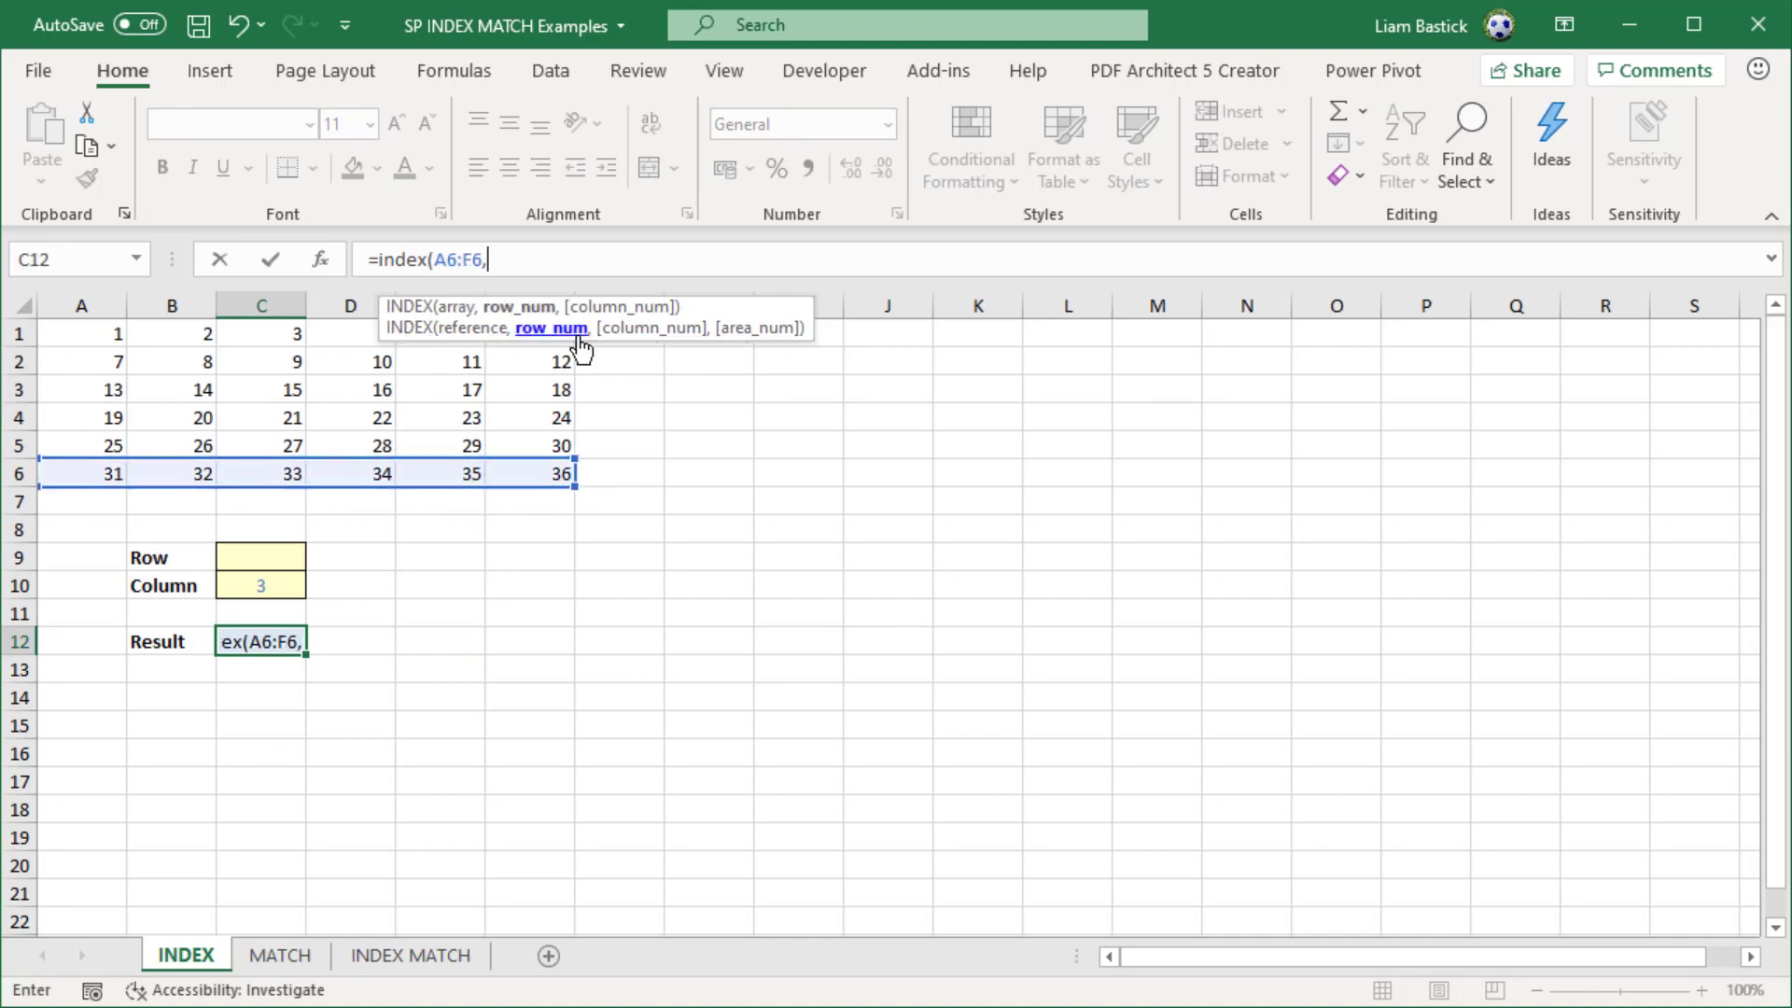
left_click(252, 586)
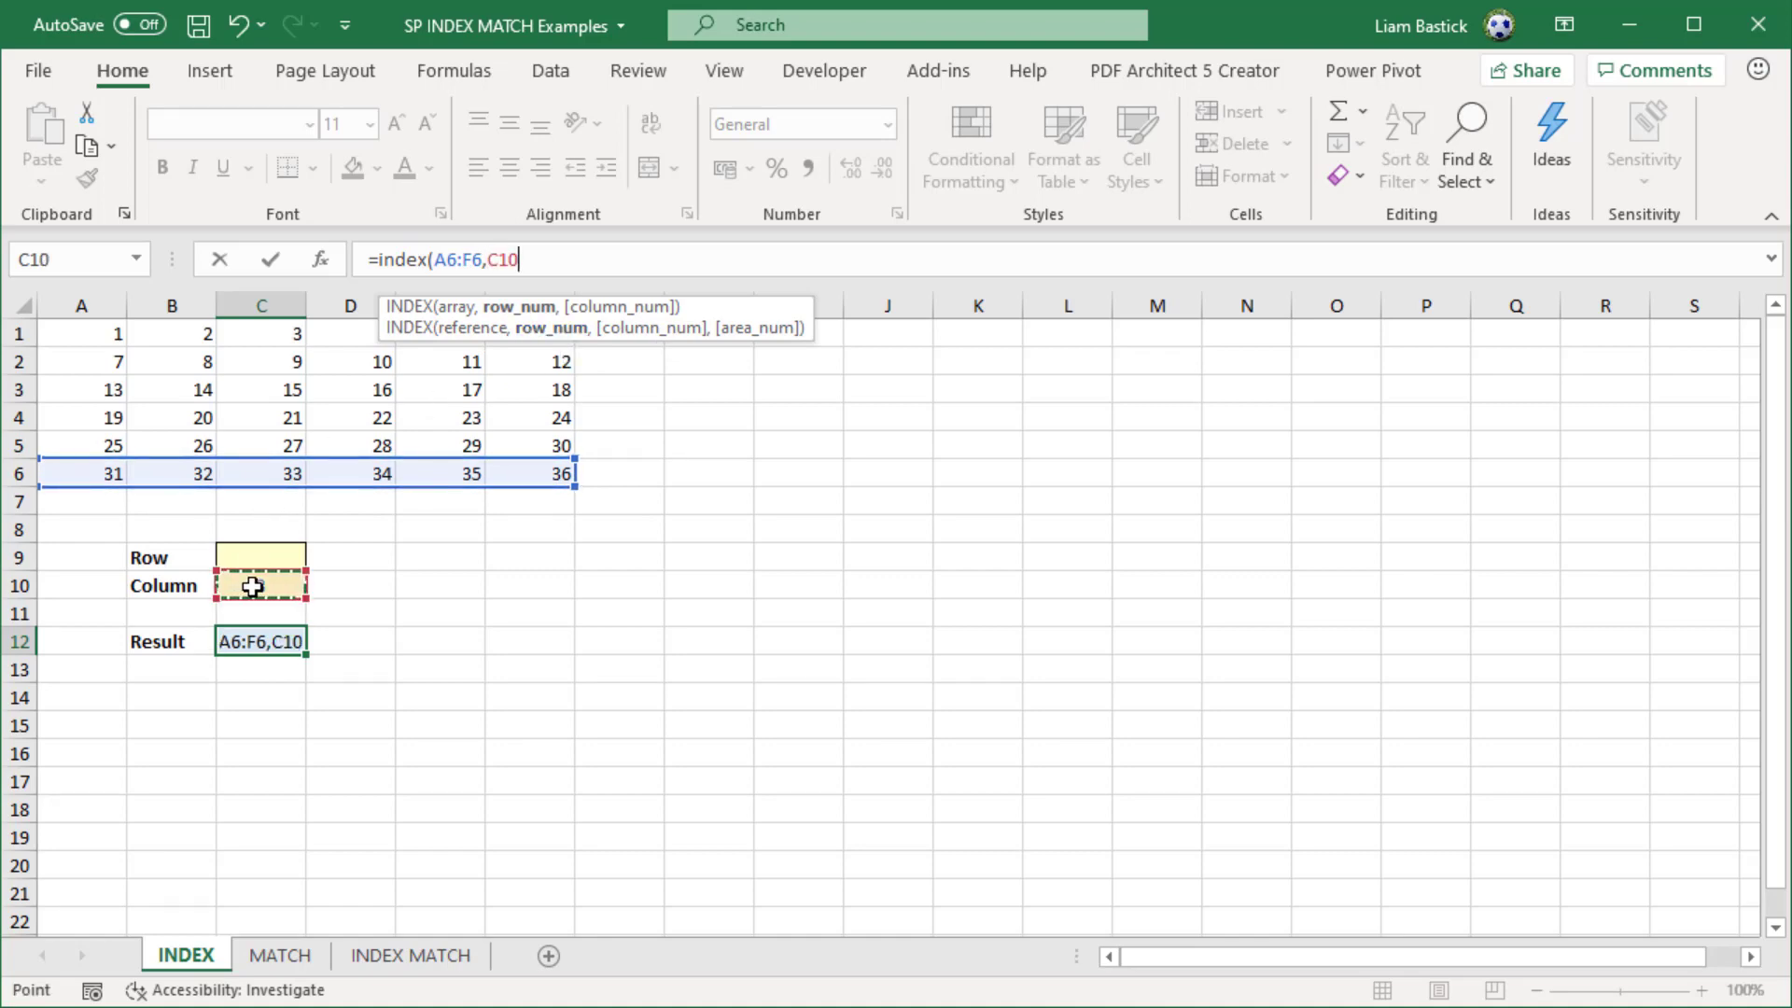
type(")")
key("Return")
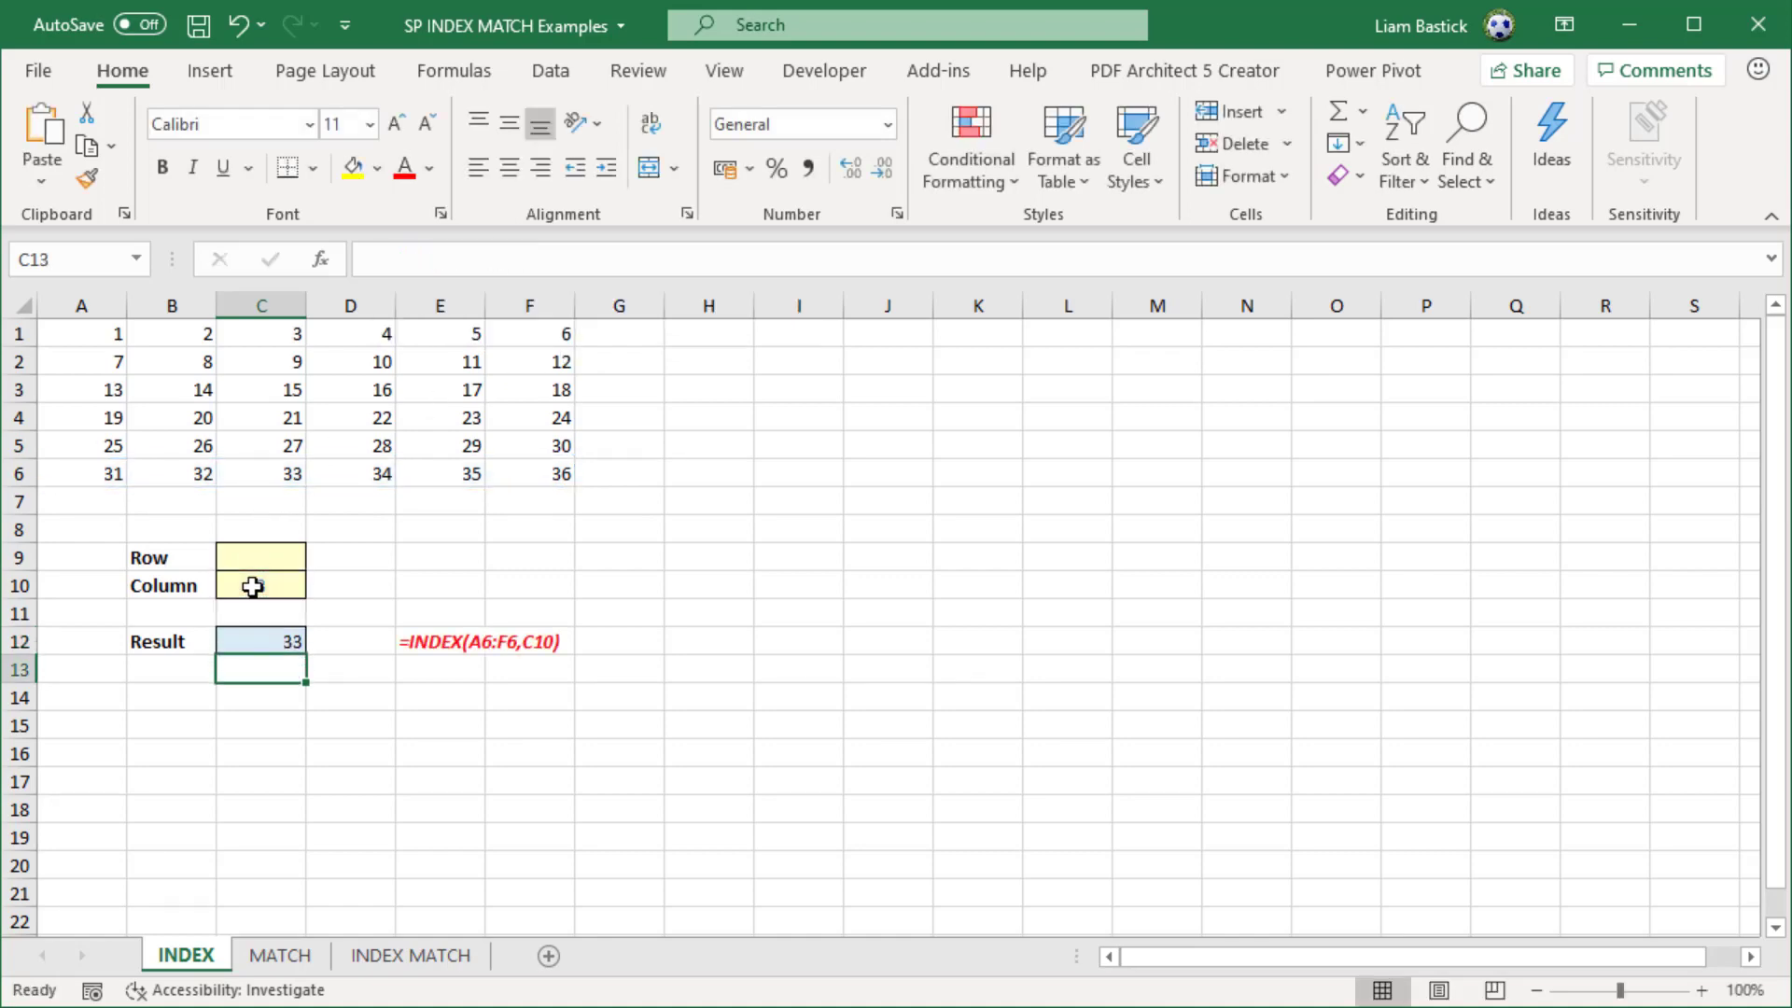
Step: Change the array range of the INDEX formula in C12 to A4:F4
left_click(277, 644)
key("F2")
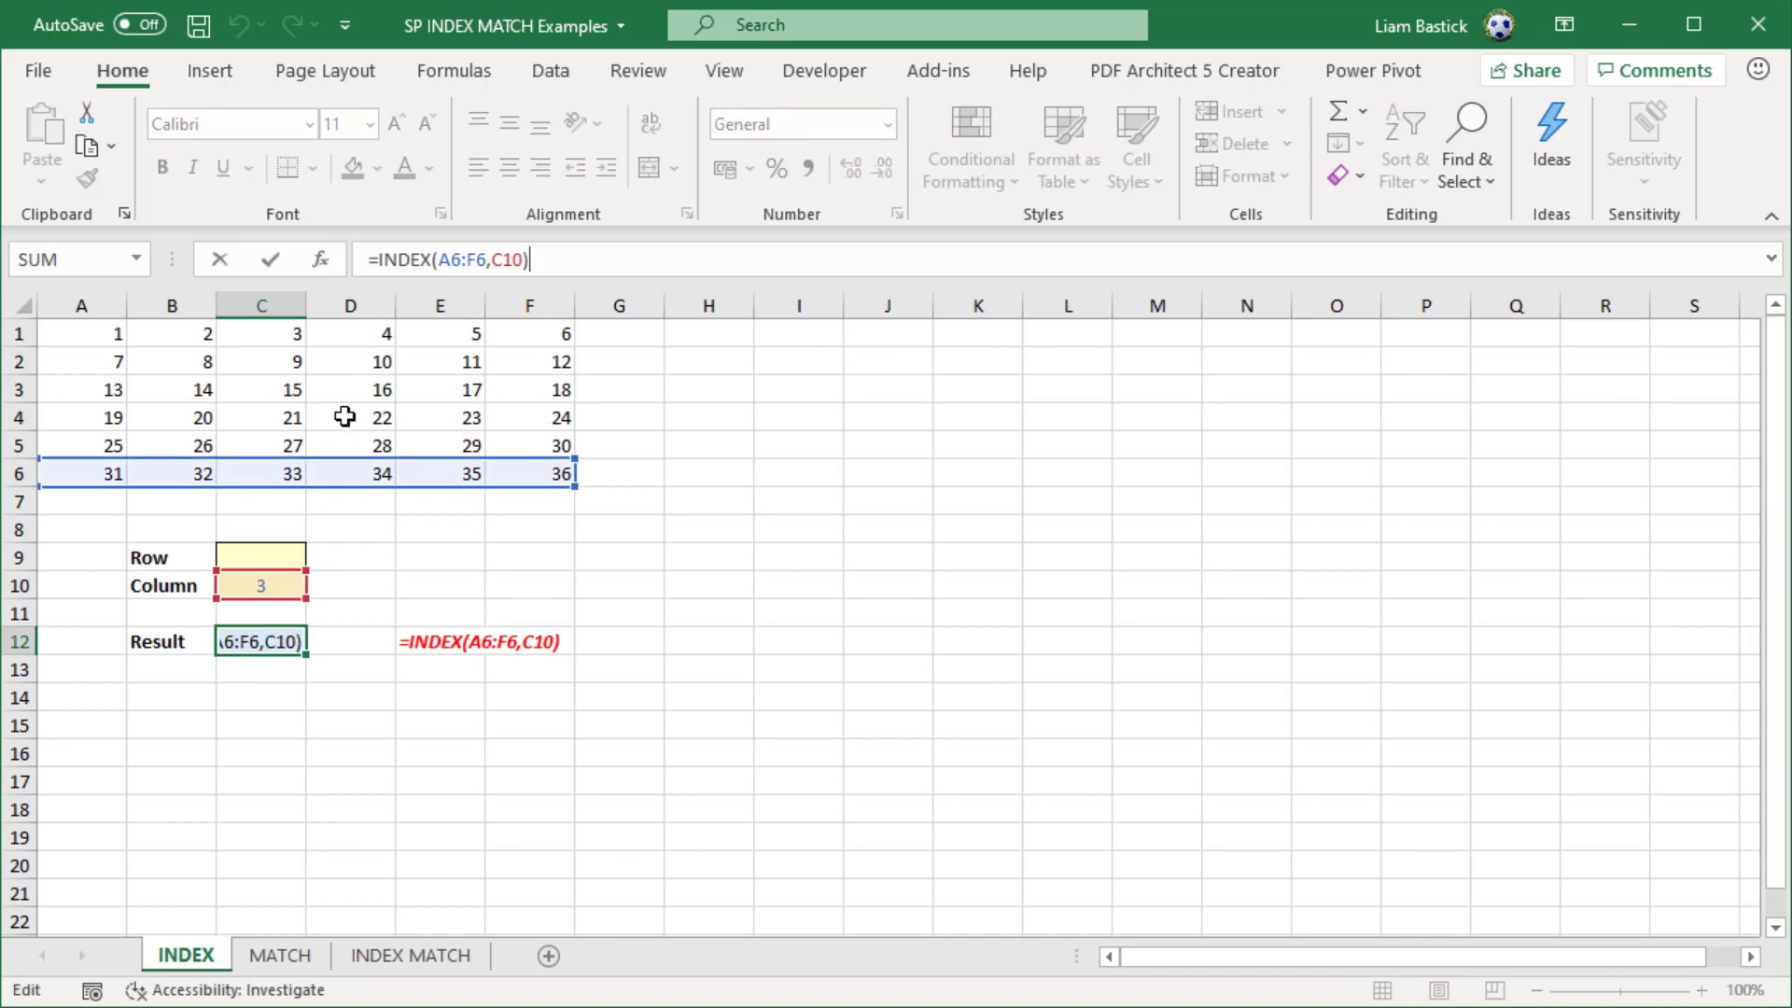
left_click_drag(348, 459, 352, 411)
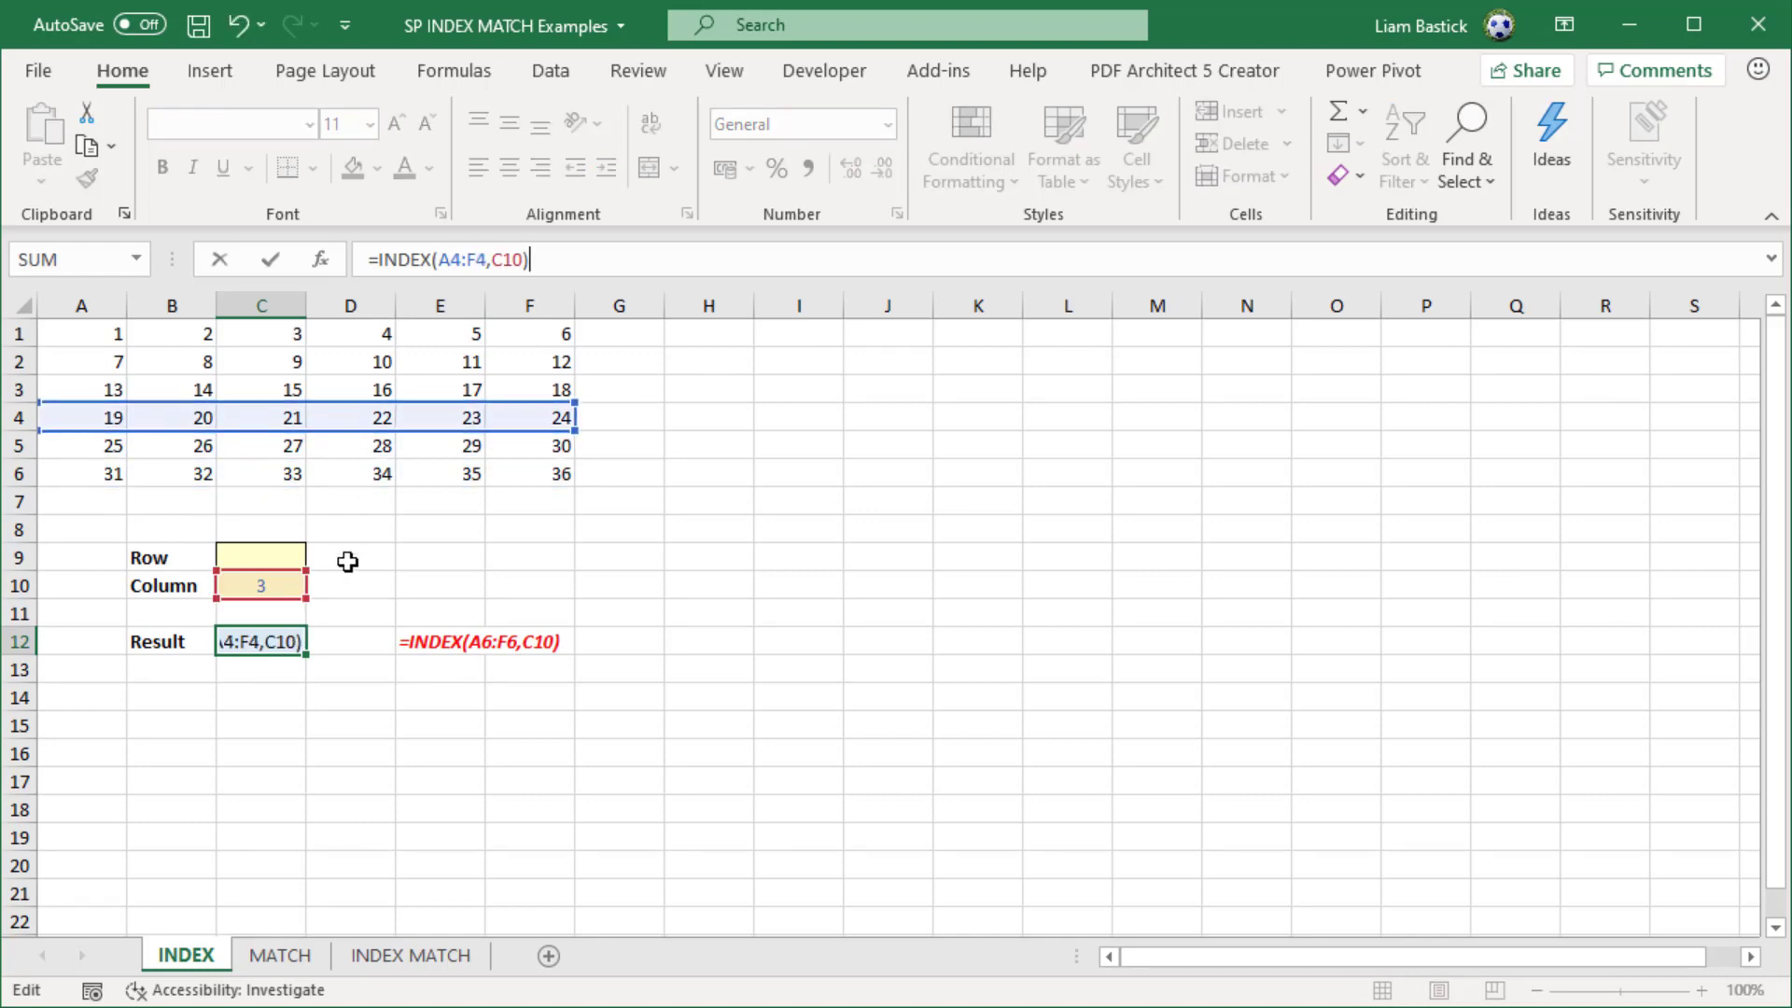
key("Return")
Step: Clear the INDEX formula from the Result cell C12
left_click(275, 643)
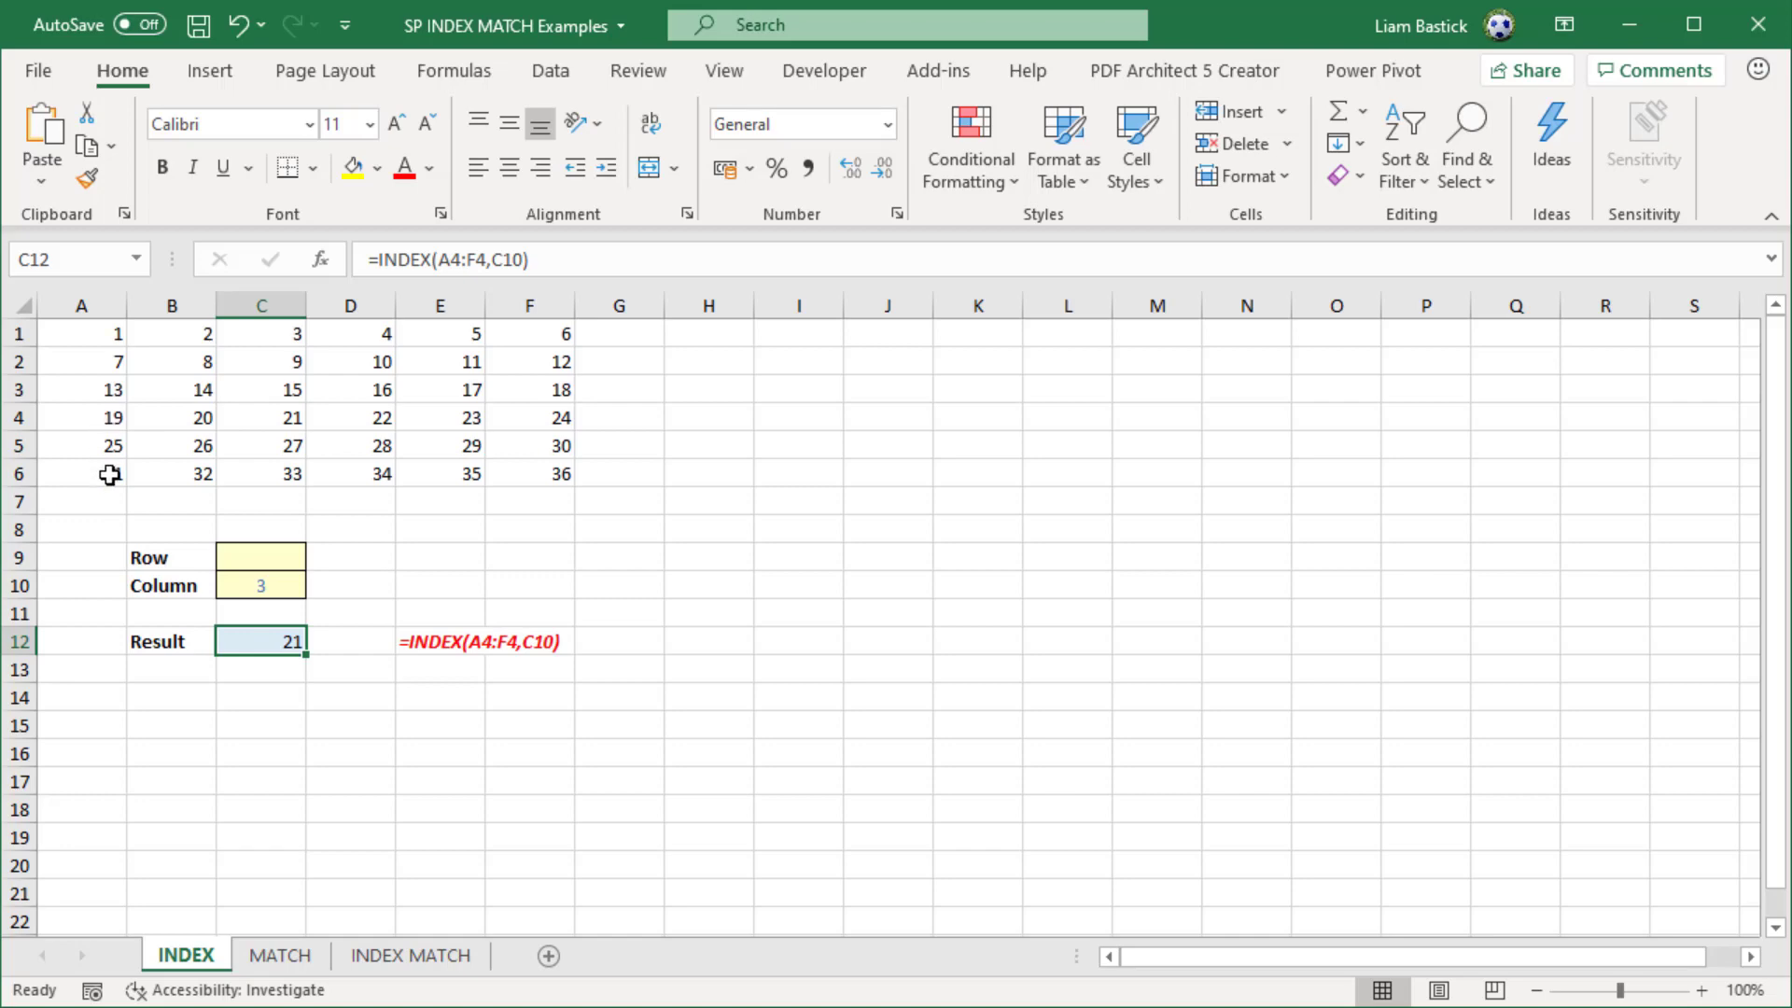
key("F2")
key("Escape")
key("Delete")
Step: Enter 2 as the Row input in cell C9
left_click(262, 565)
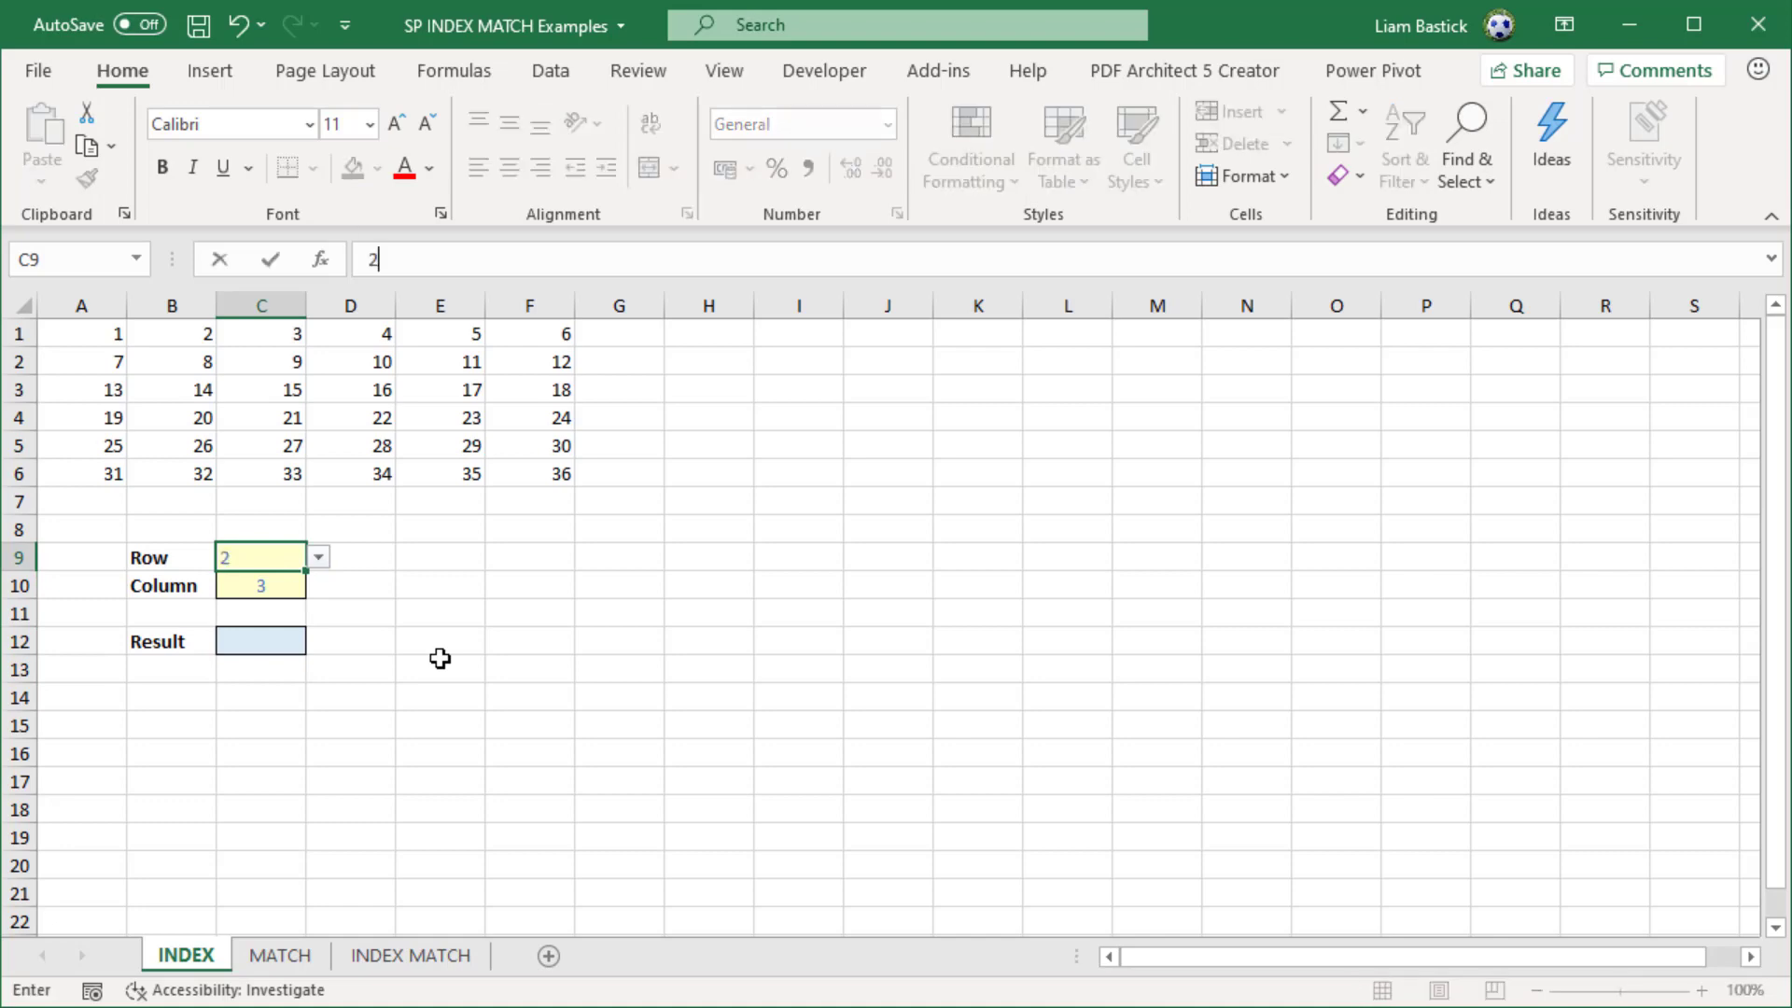
type("2")
key("Return")
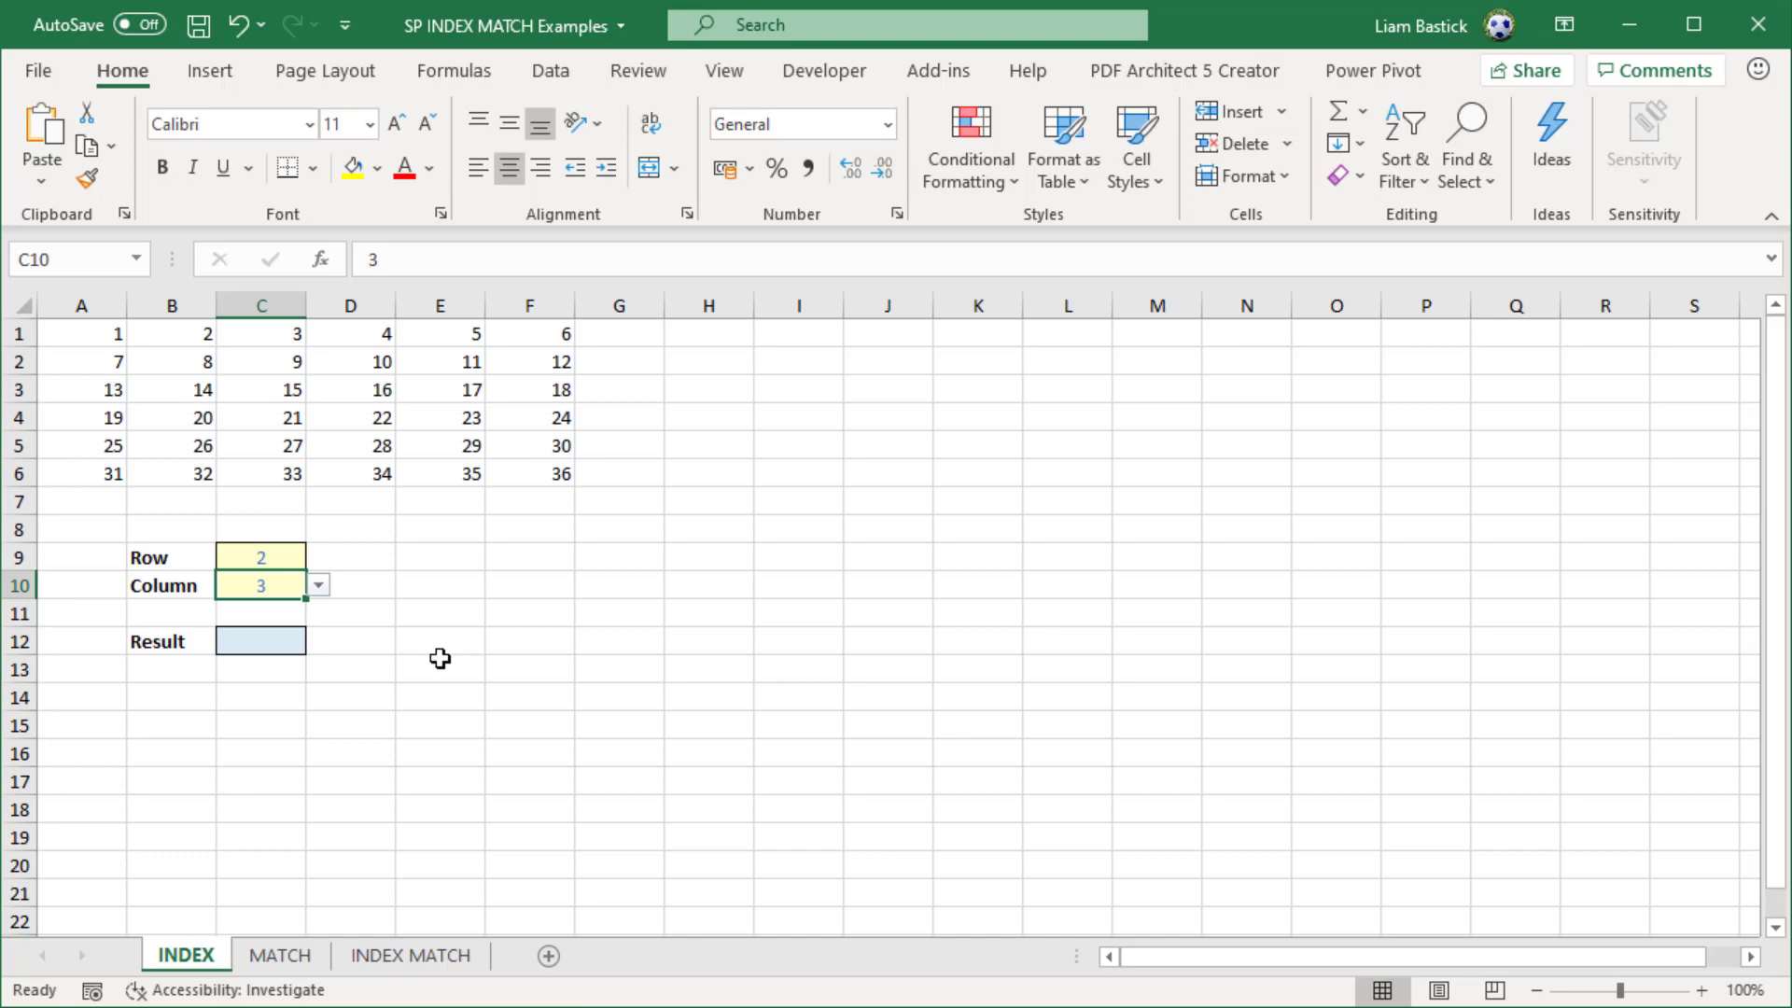
Step: Enter the two-dimensional lookup formula =INDEX(A1:F6,C9,C10) in the Result cell C12
left_click(265, 641)
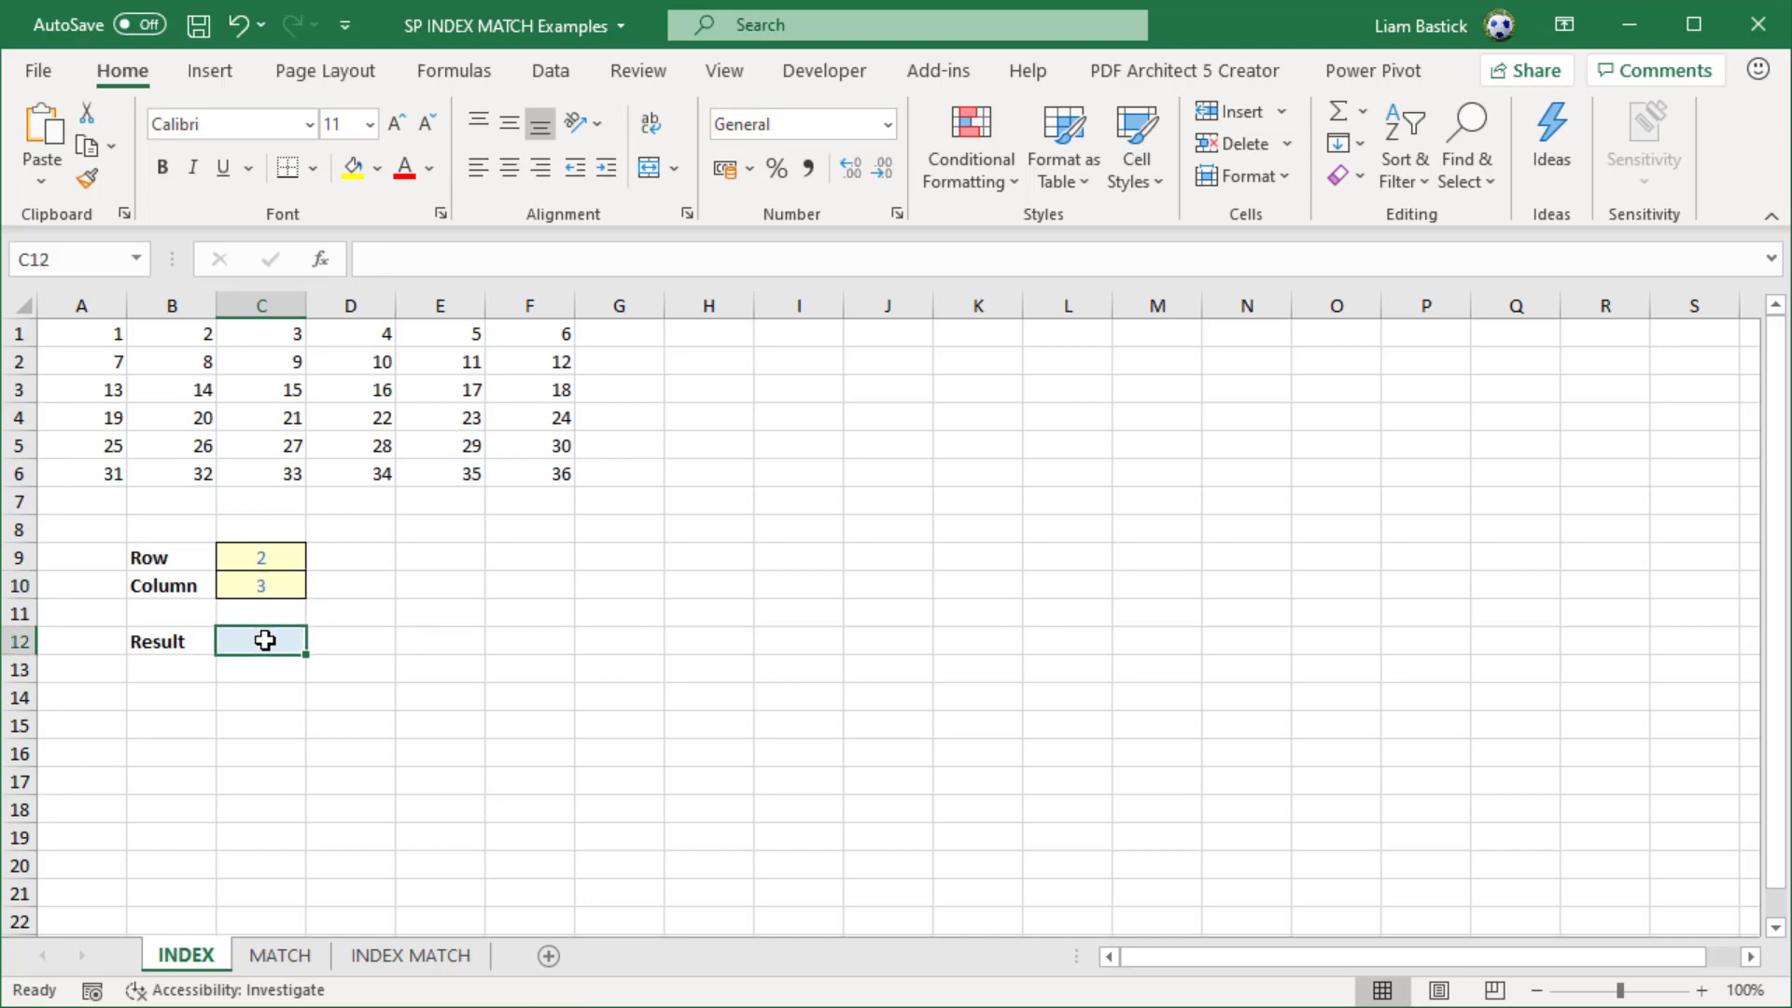
type("=index(")
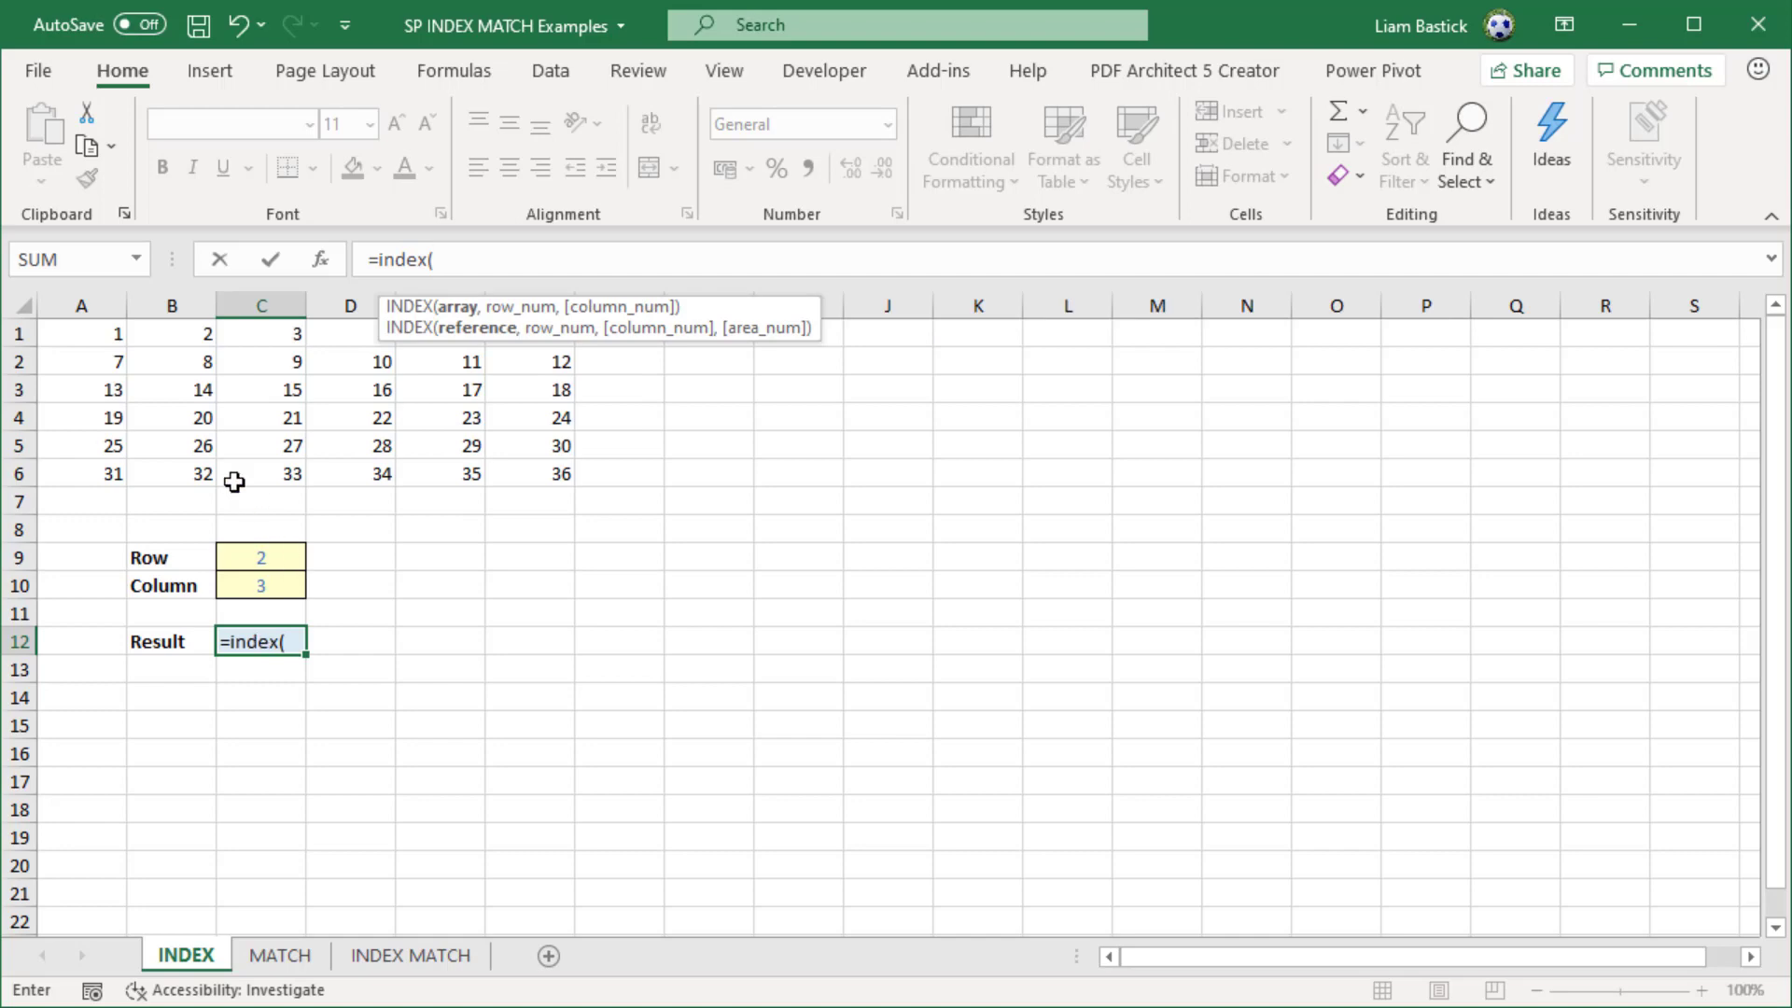
left_click_drag(79, 336, 536, 496)
type(",")
left_click(250, 558)
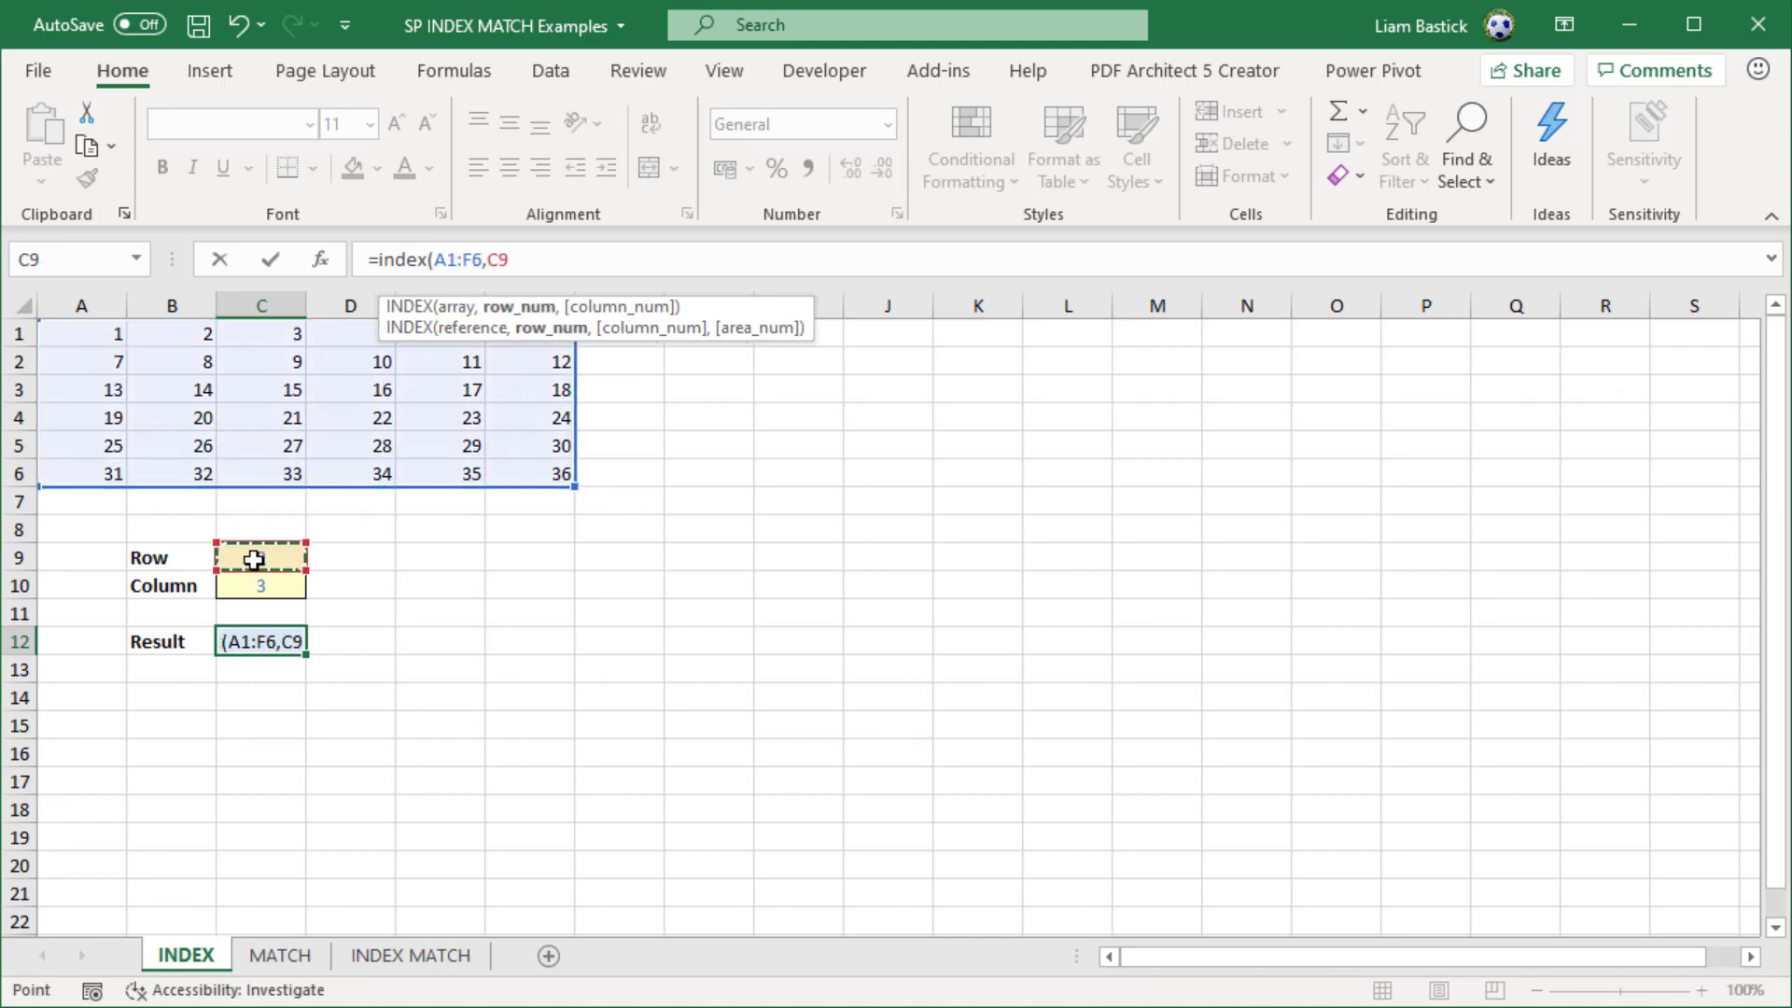
type(",")
left_click(260, 585)
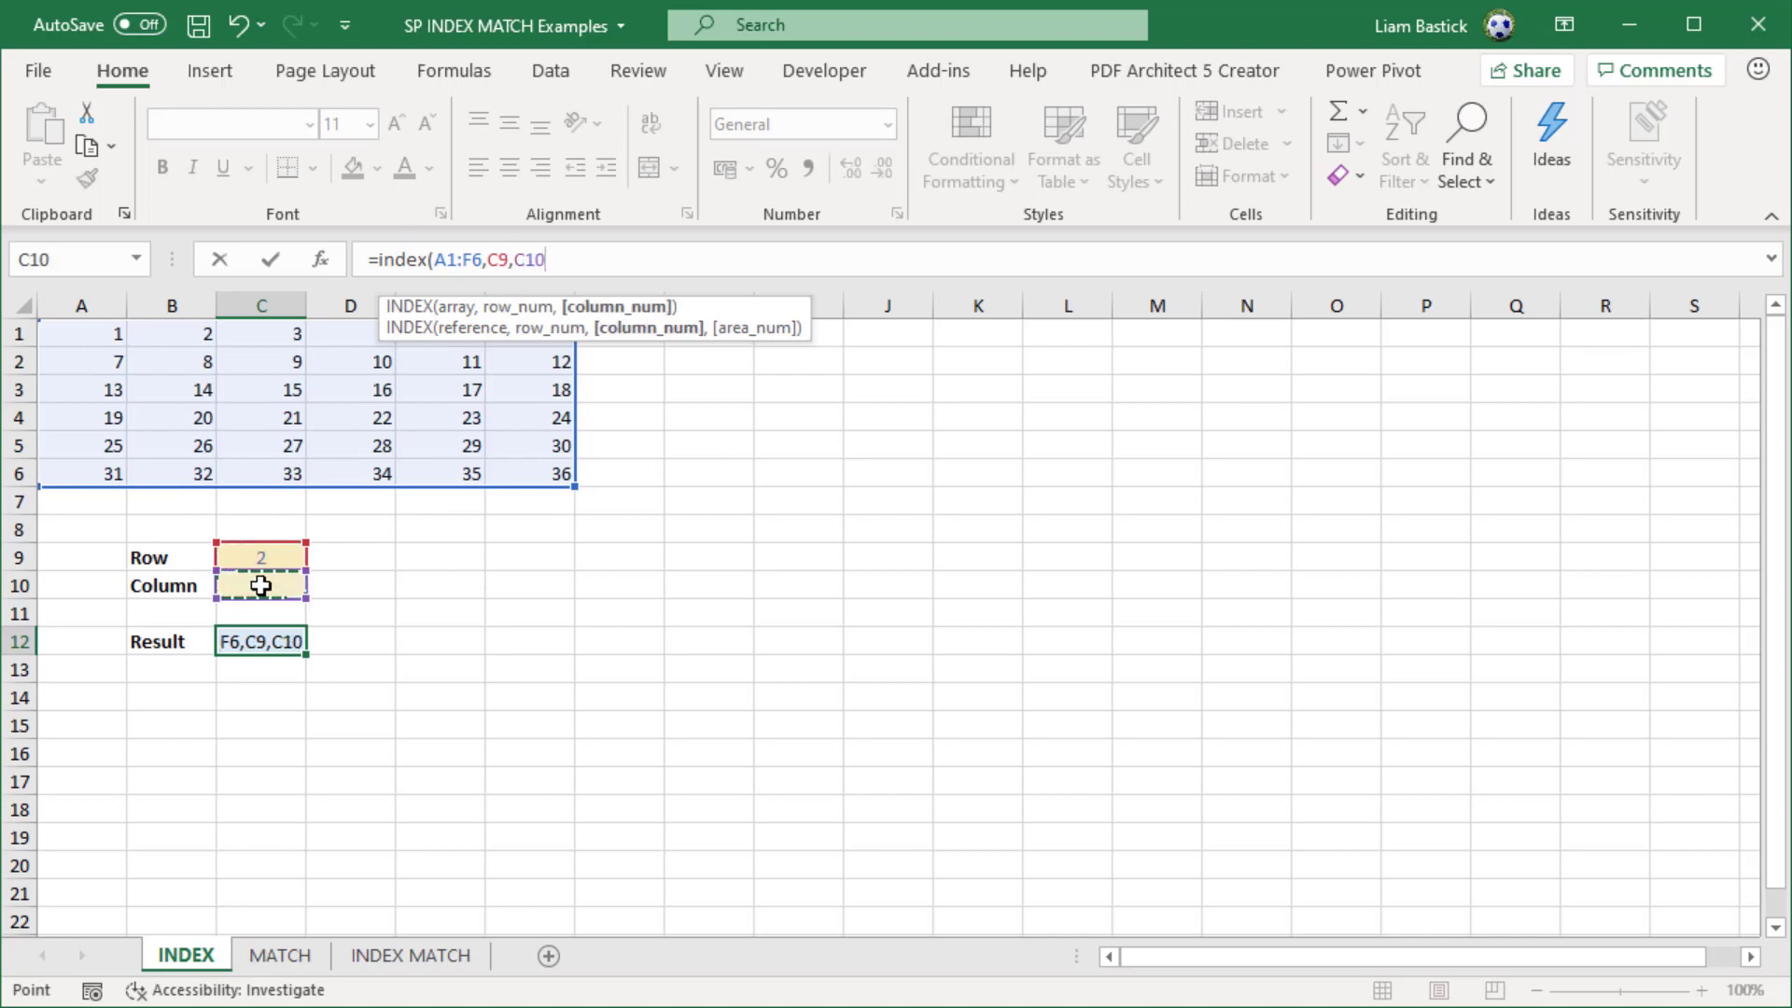
type(")")
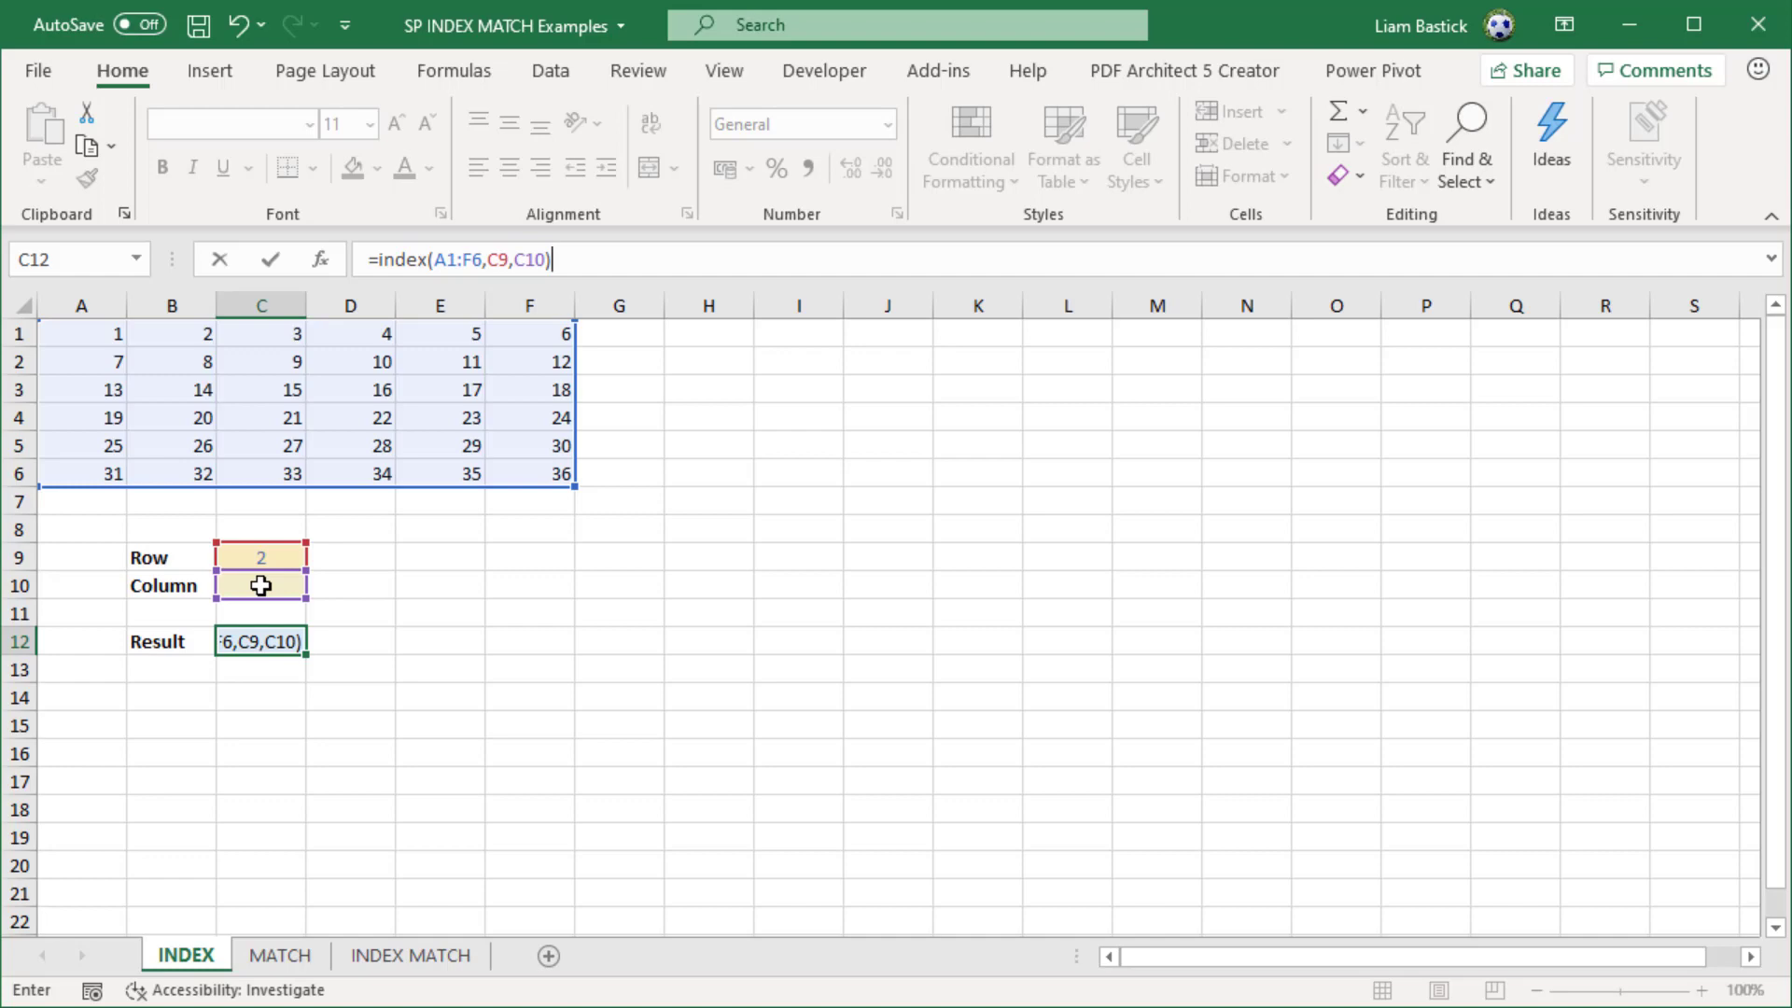
key("Return")
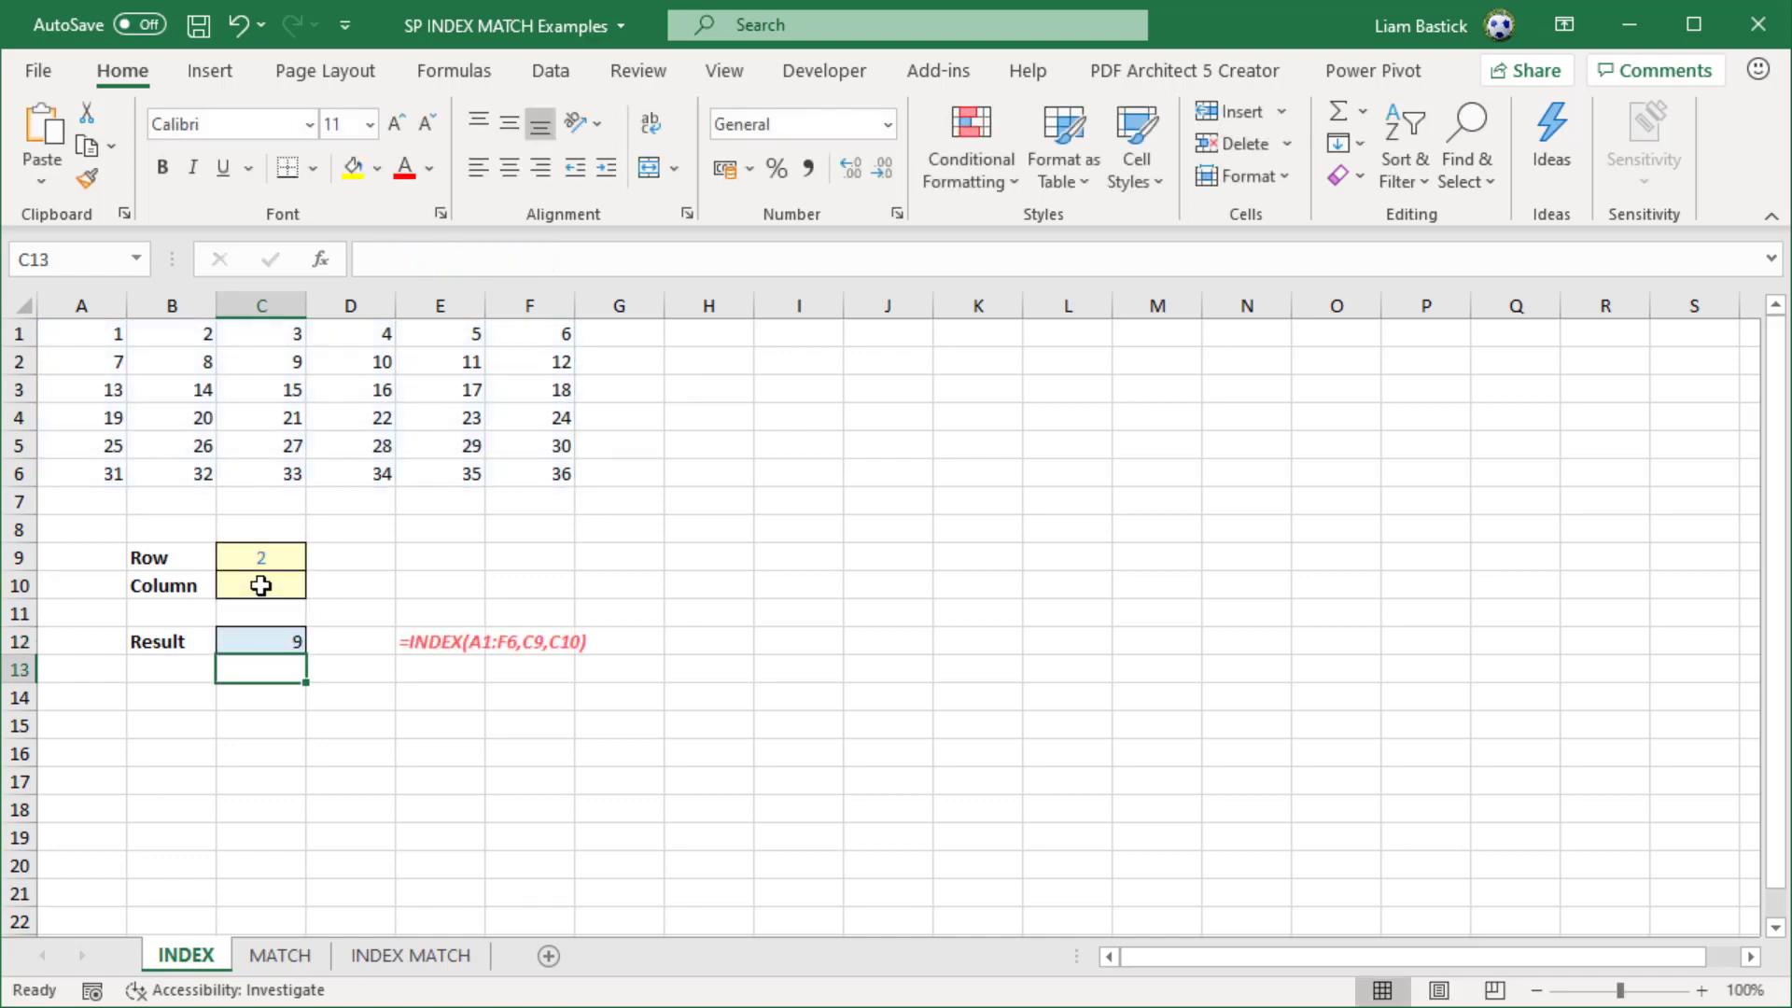
Step: Highlight row 2 together with column C and inspect their intersecting cell C2
left_click(17, 361)
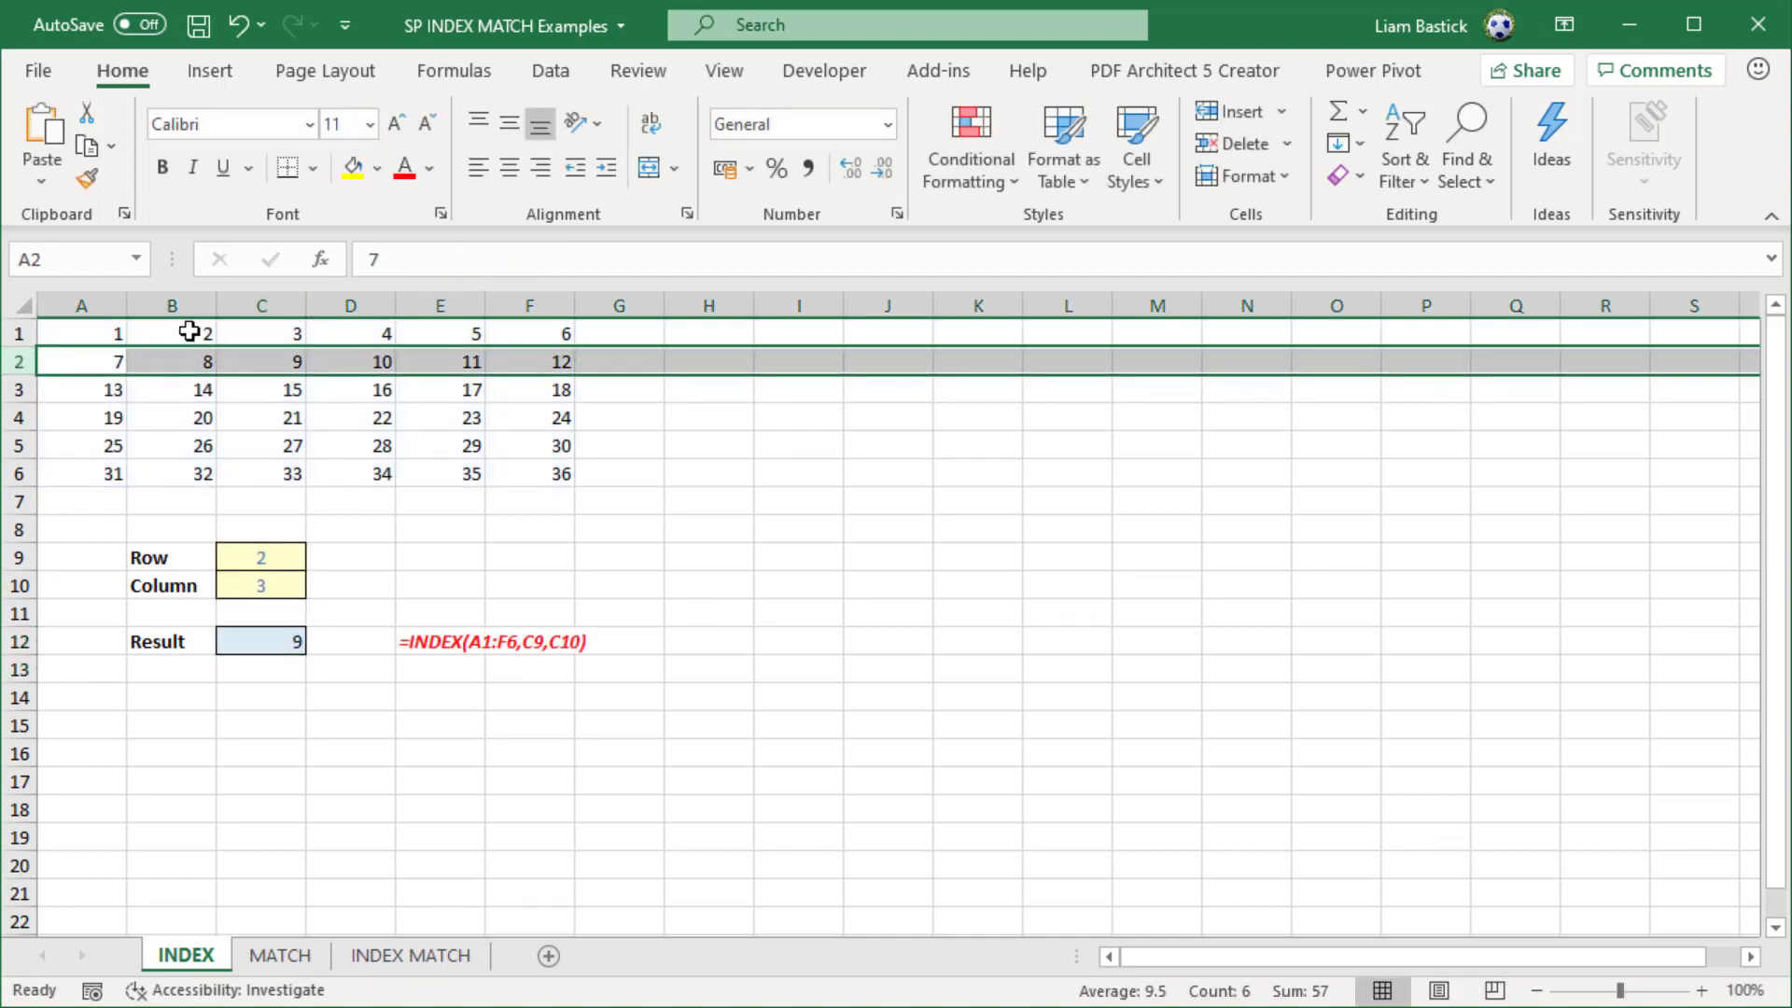
left_click(264, 305, "ctrl")
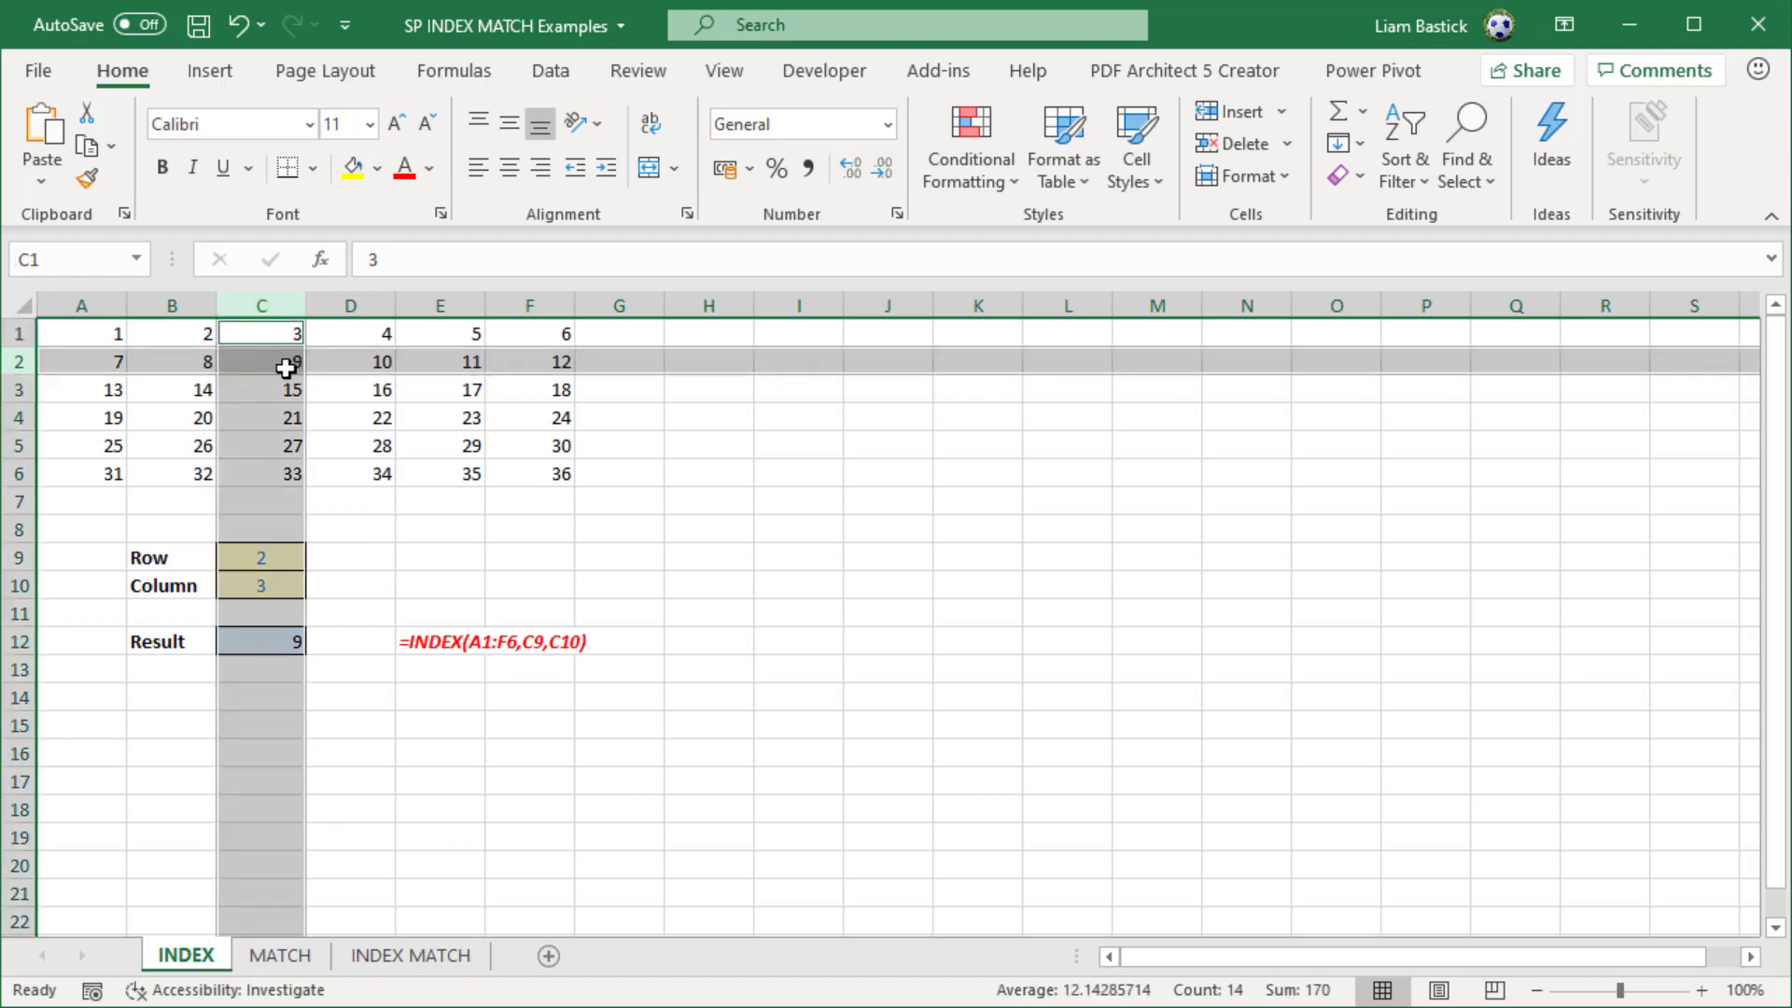
left_click(286, 369)
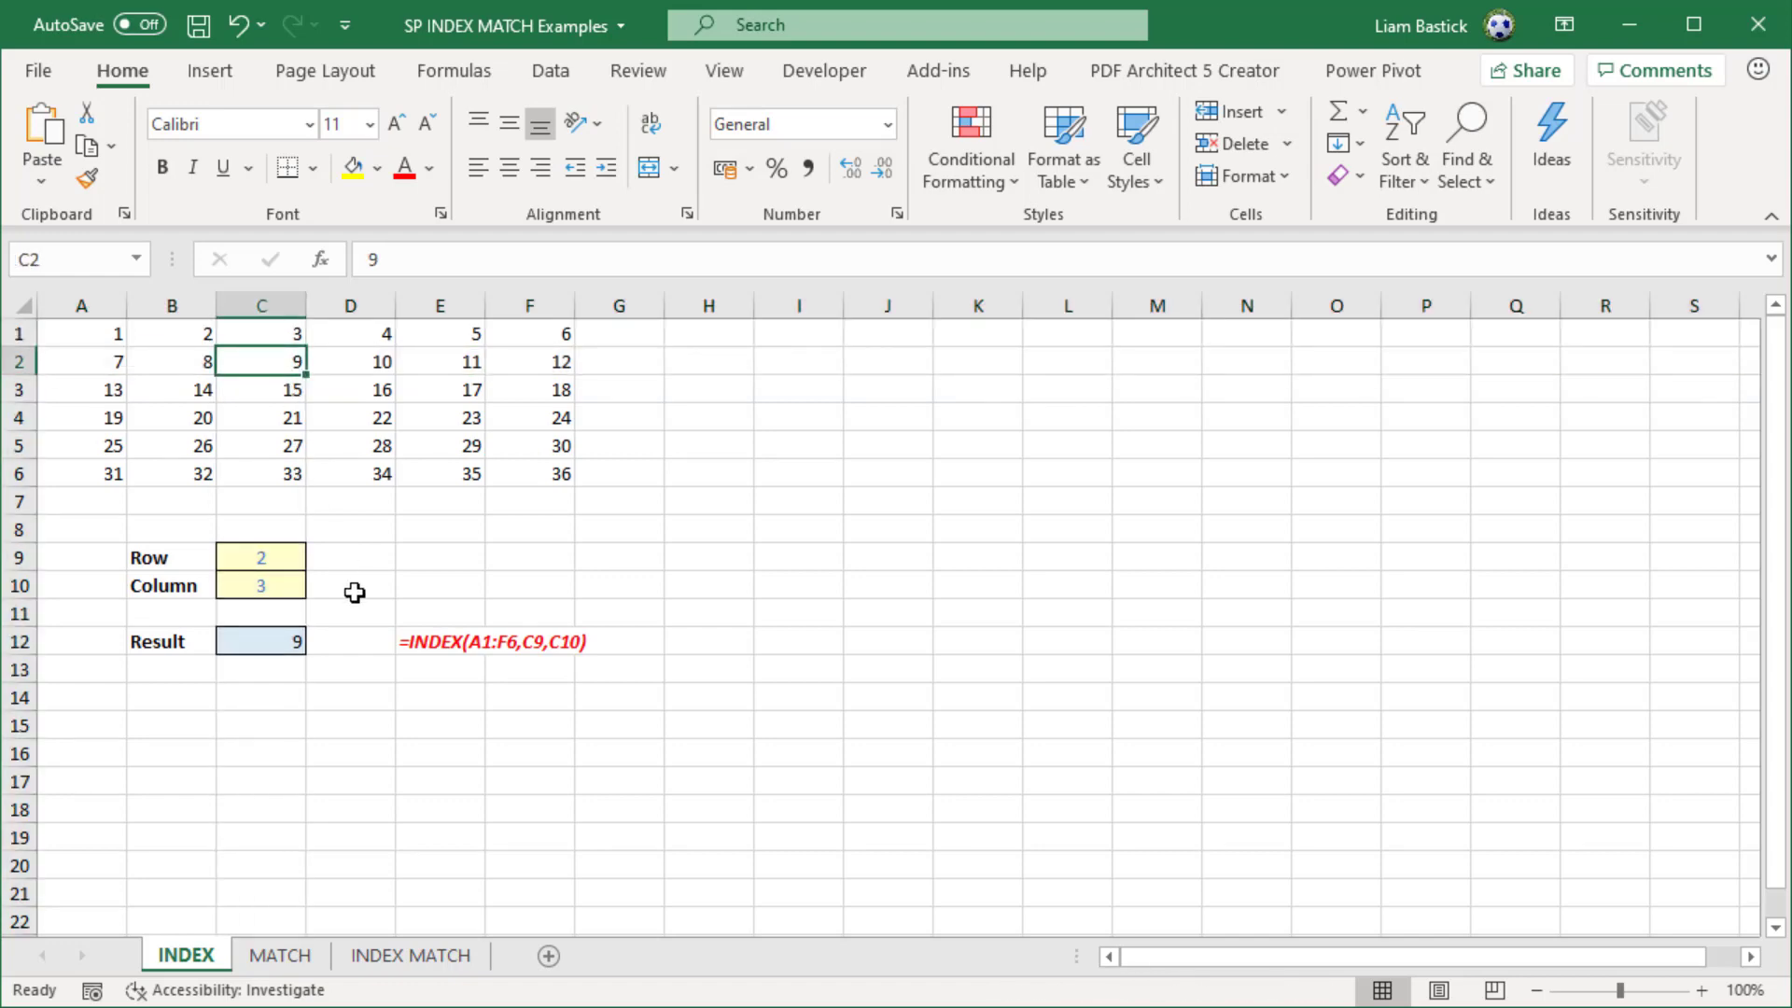
Step: On the MATCH sheet, enter -7 as the Lookup Value in cell E2
left_click(280, 955)
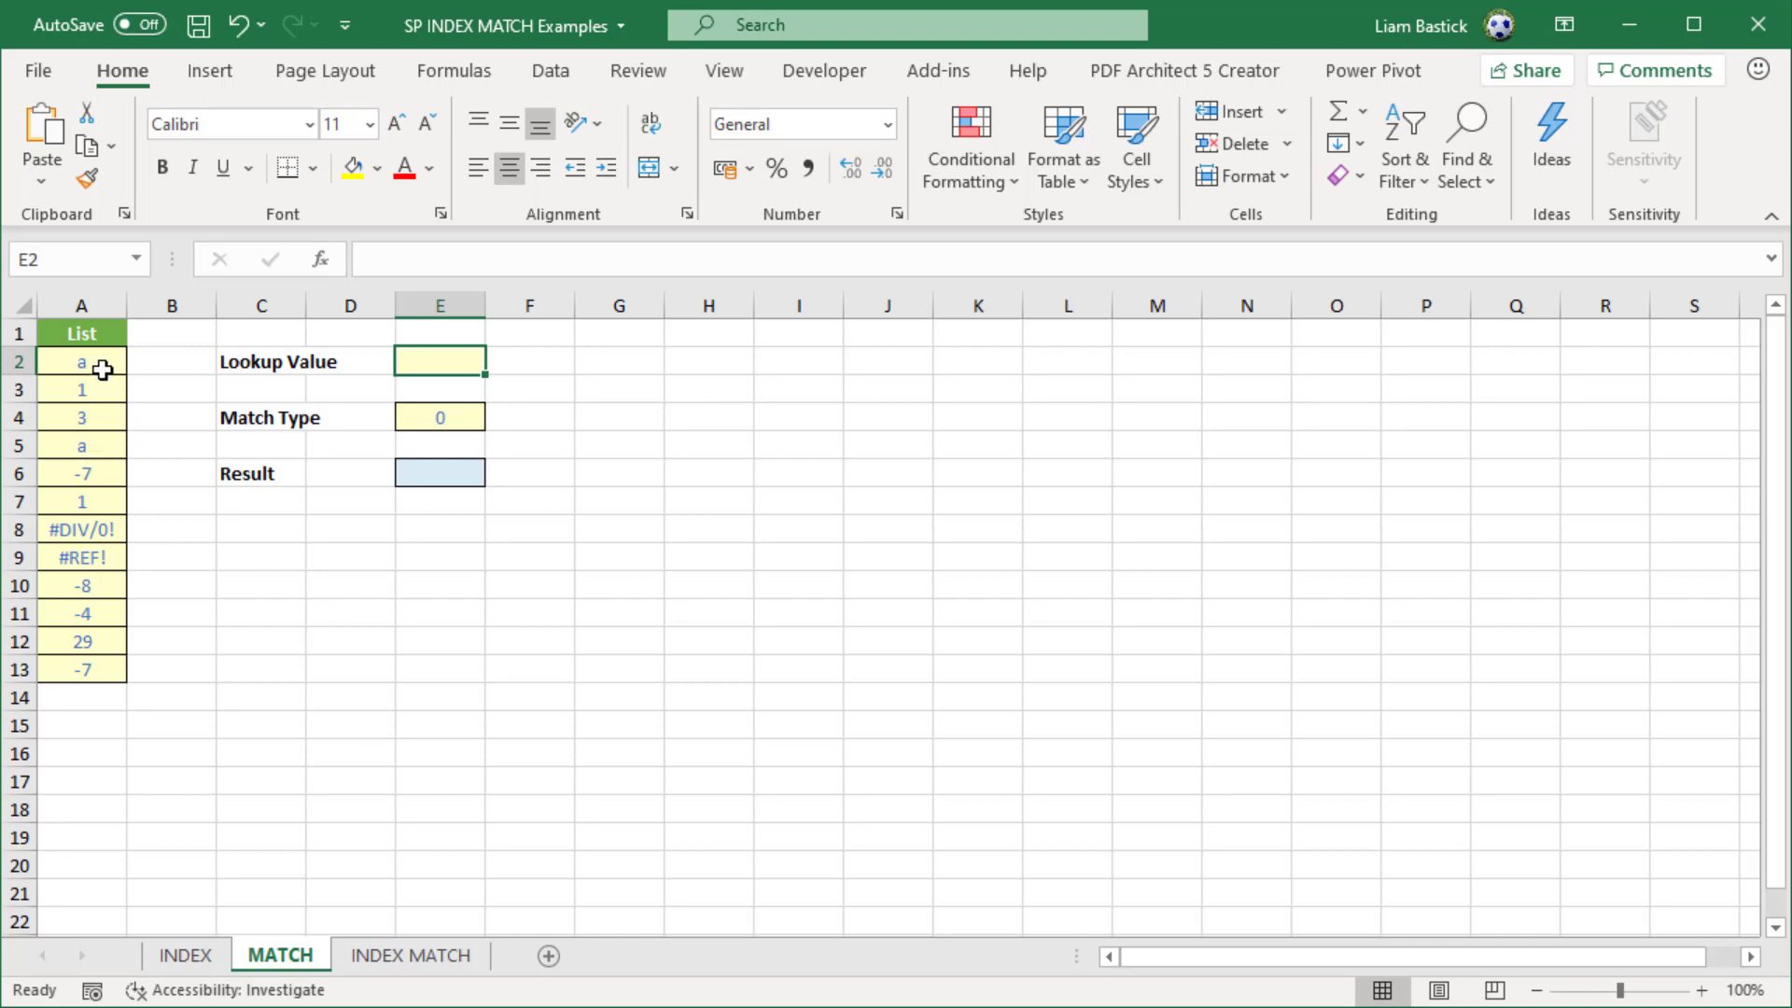
left_click_drag(98, 369, 90, 664)
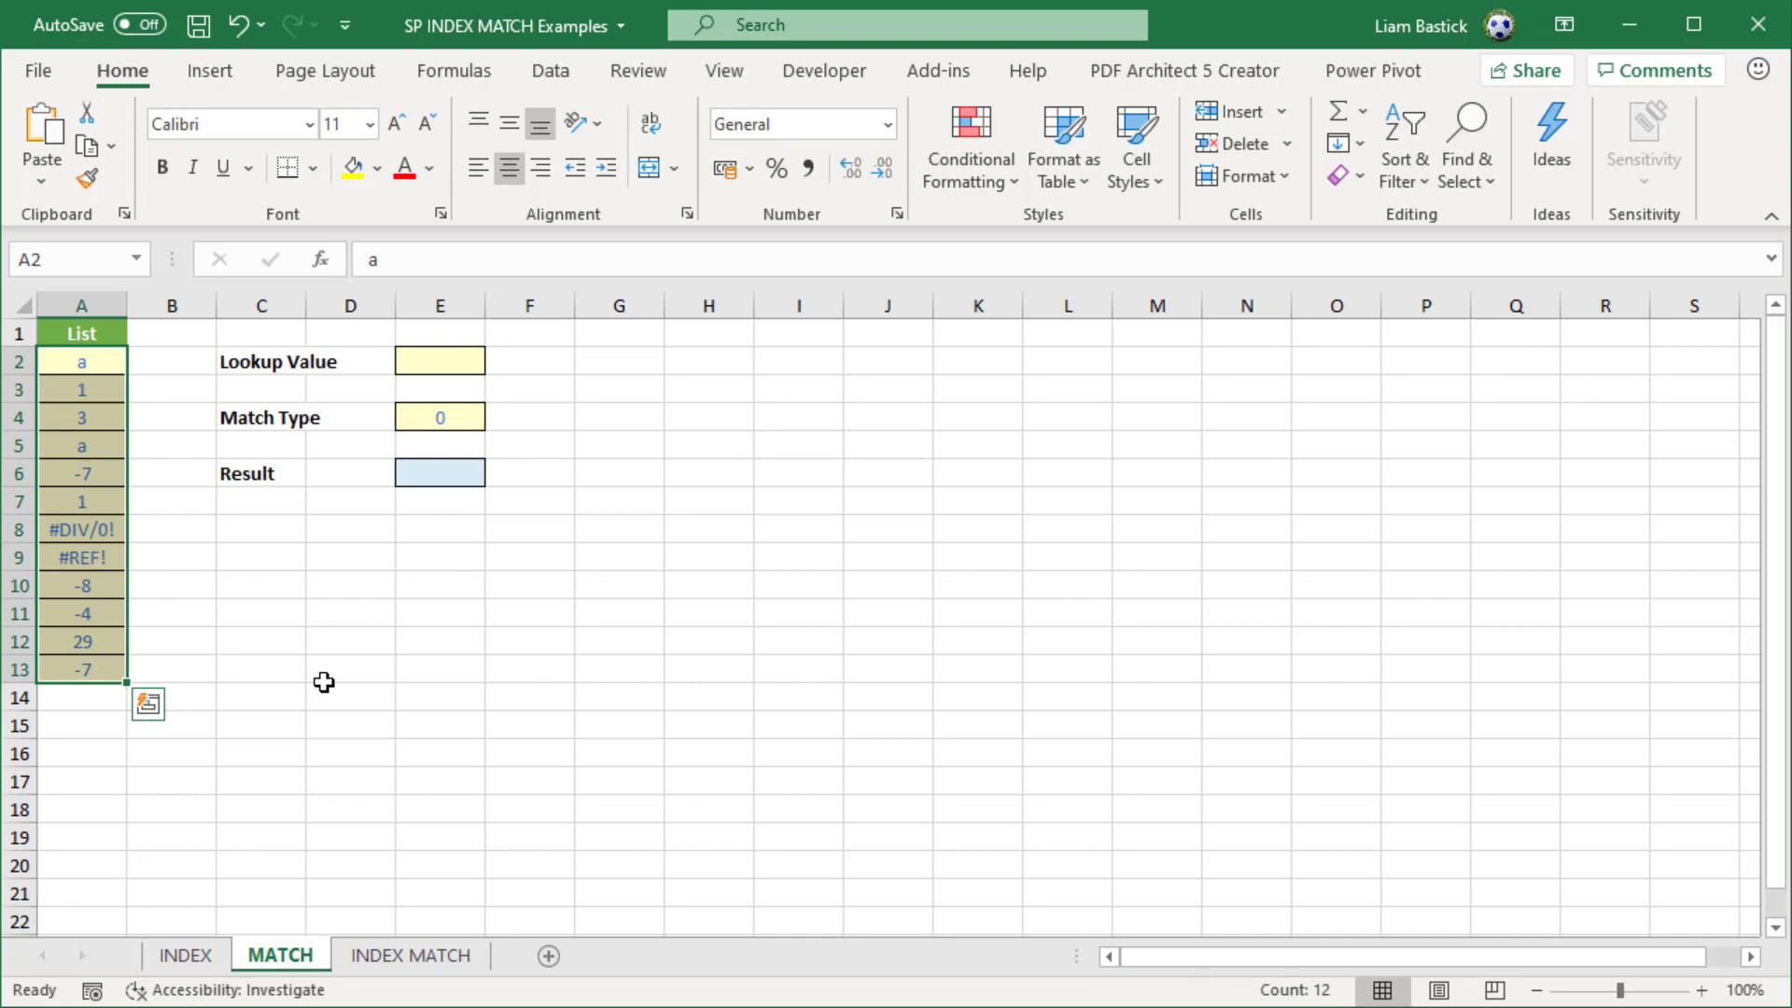
left_click(444, 360)
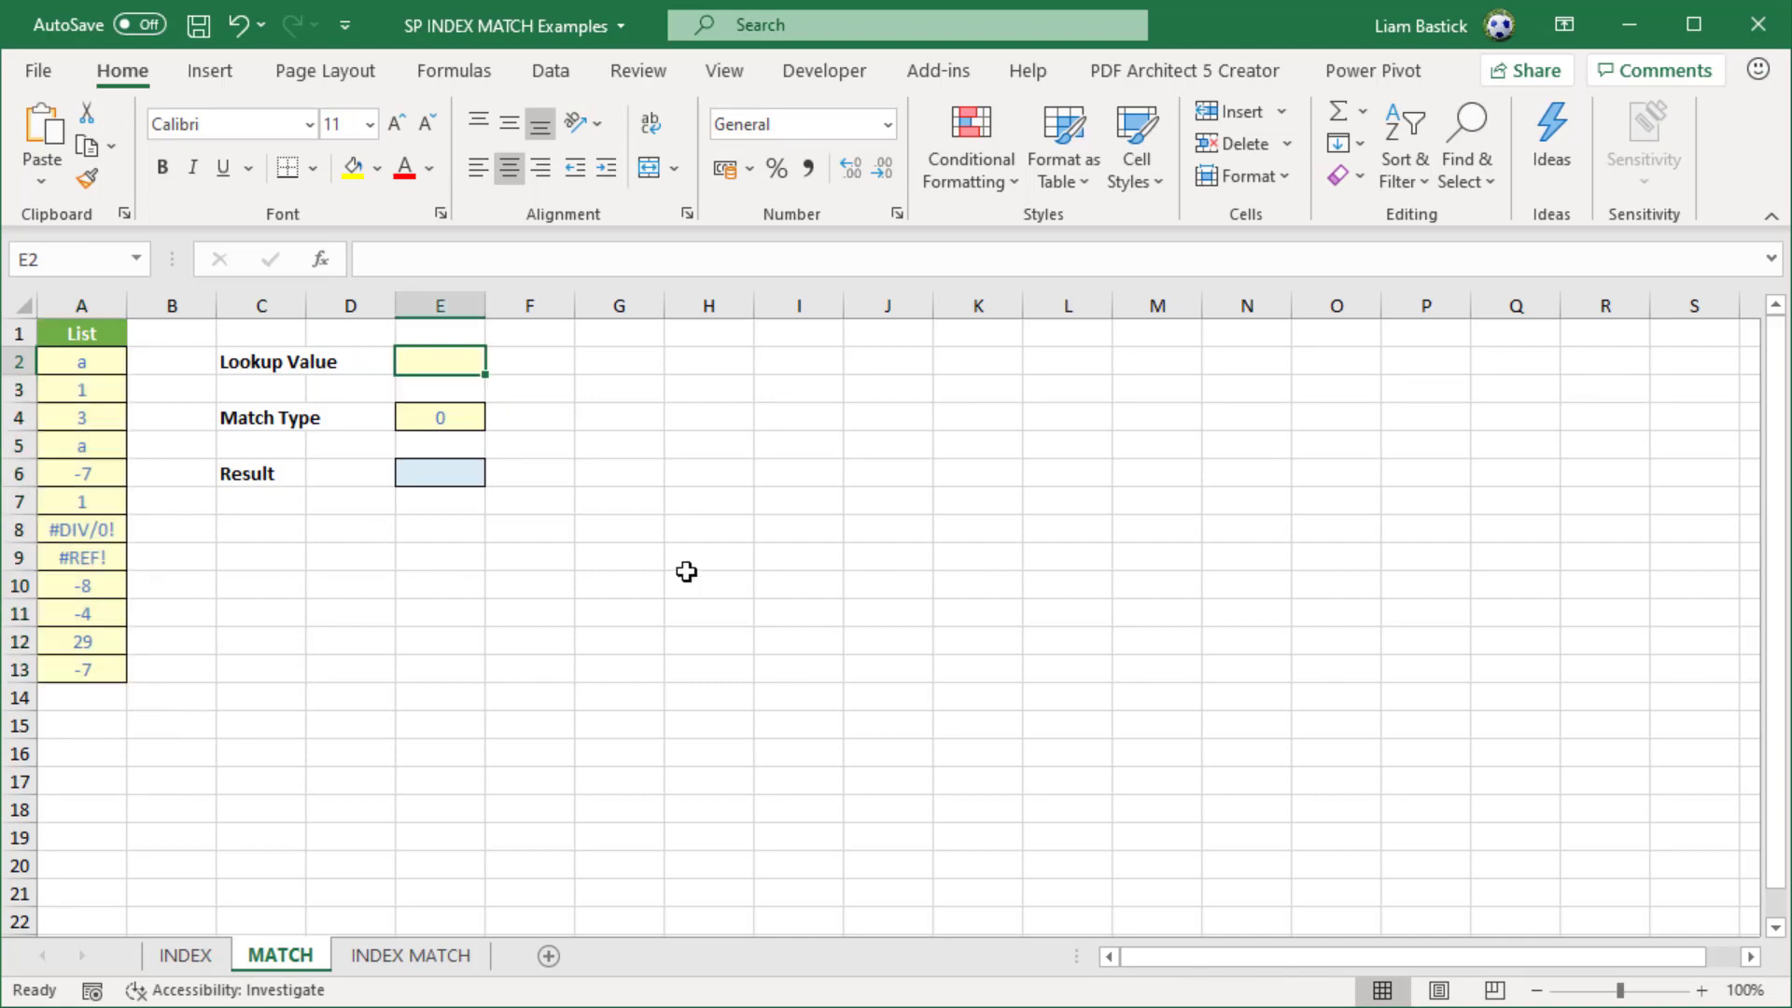
type("-7")
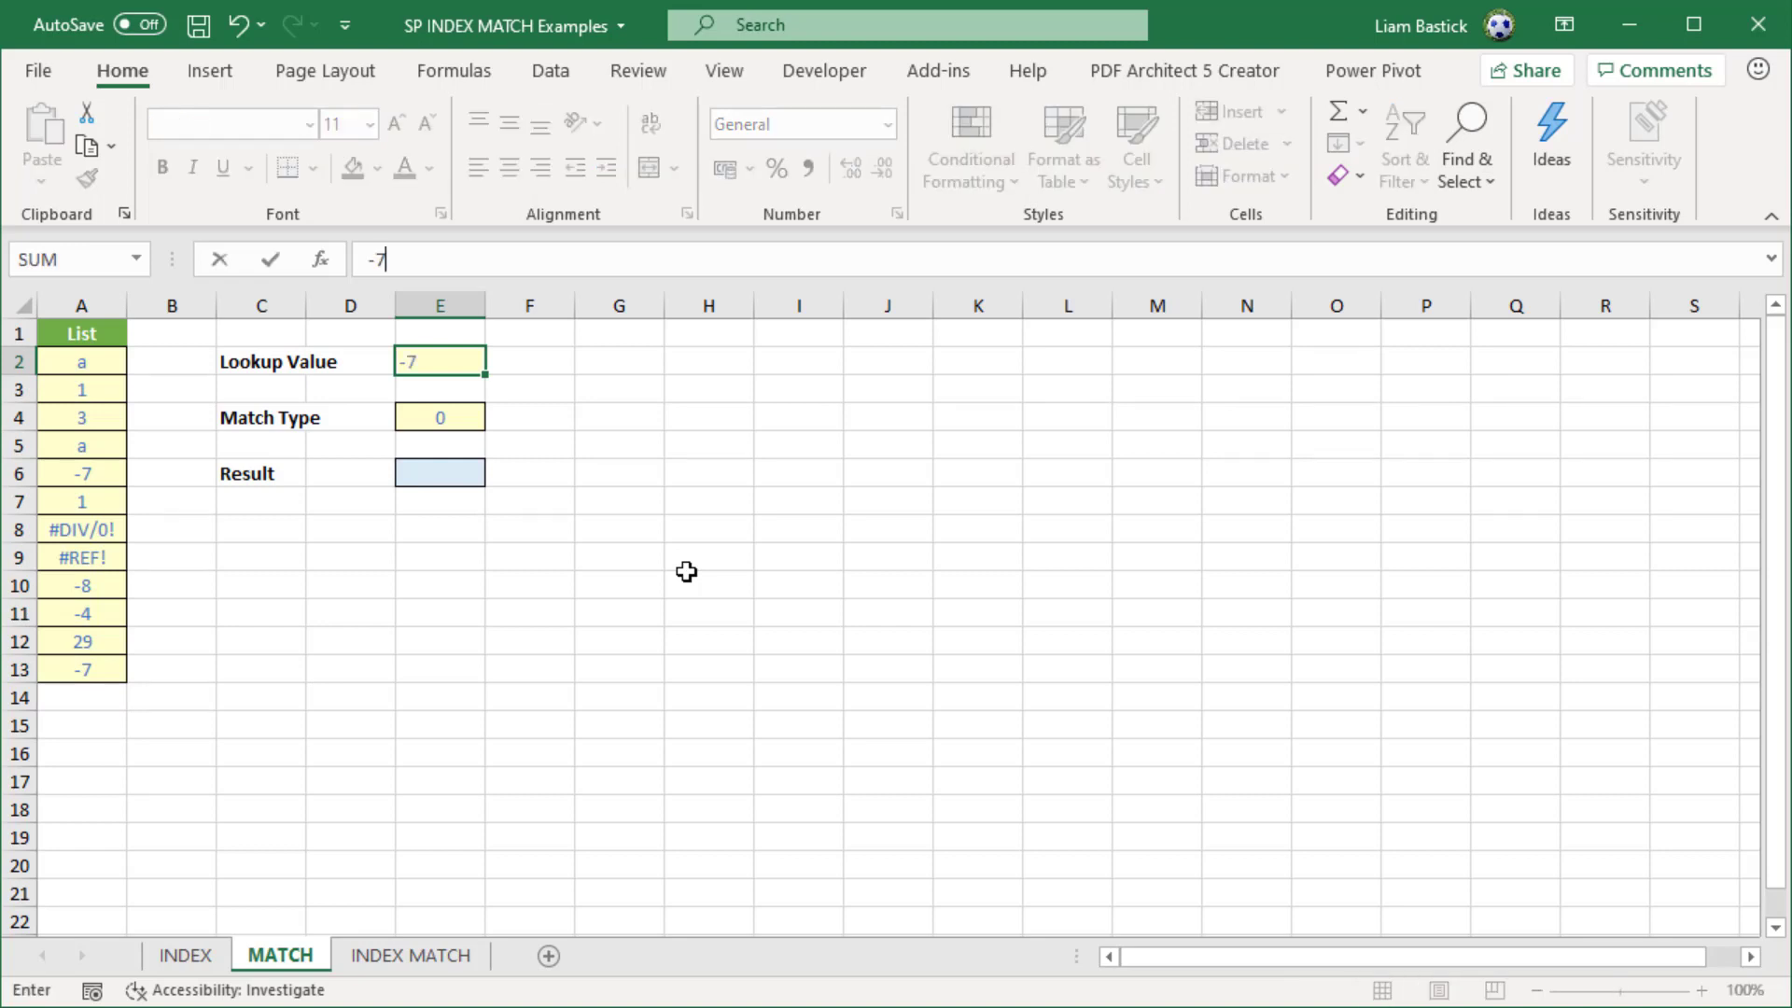
key("Return")
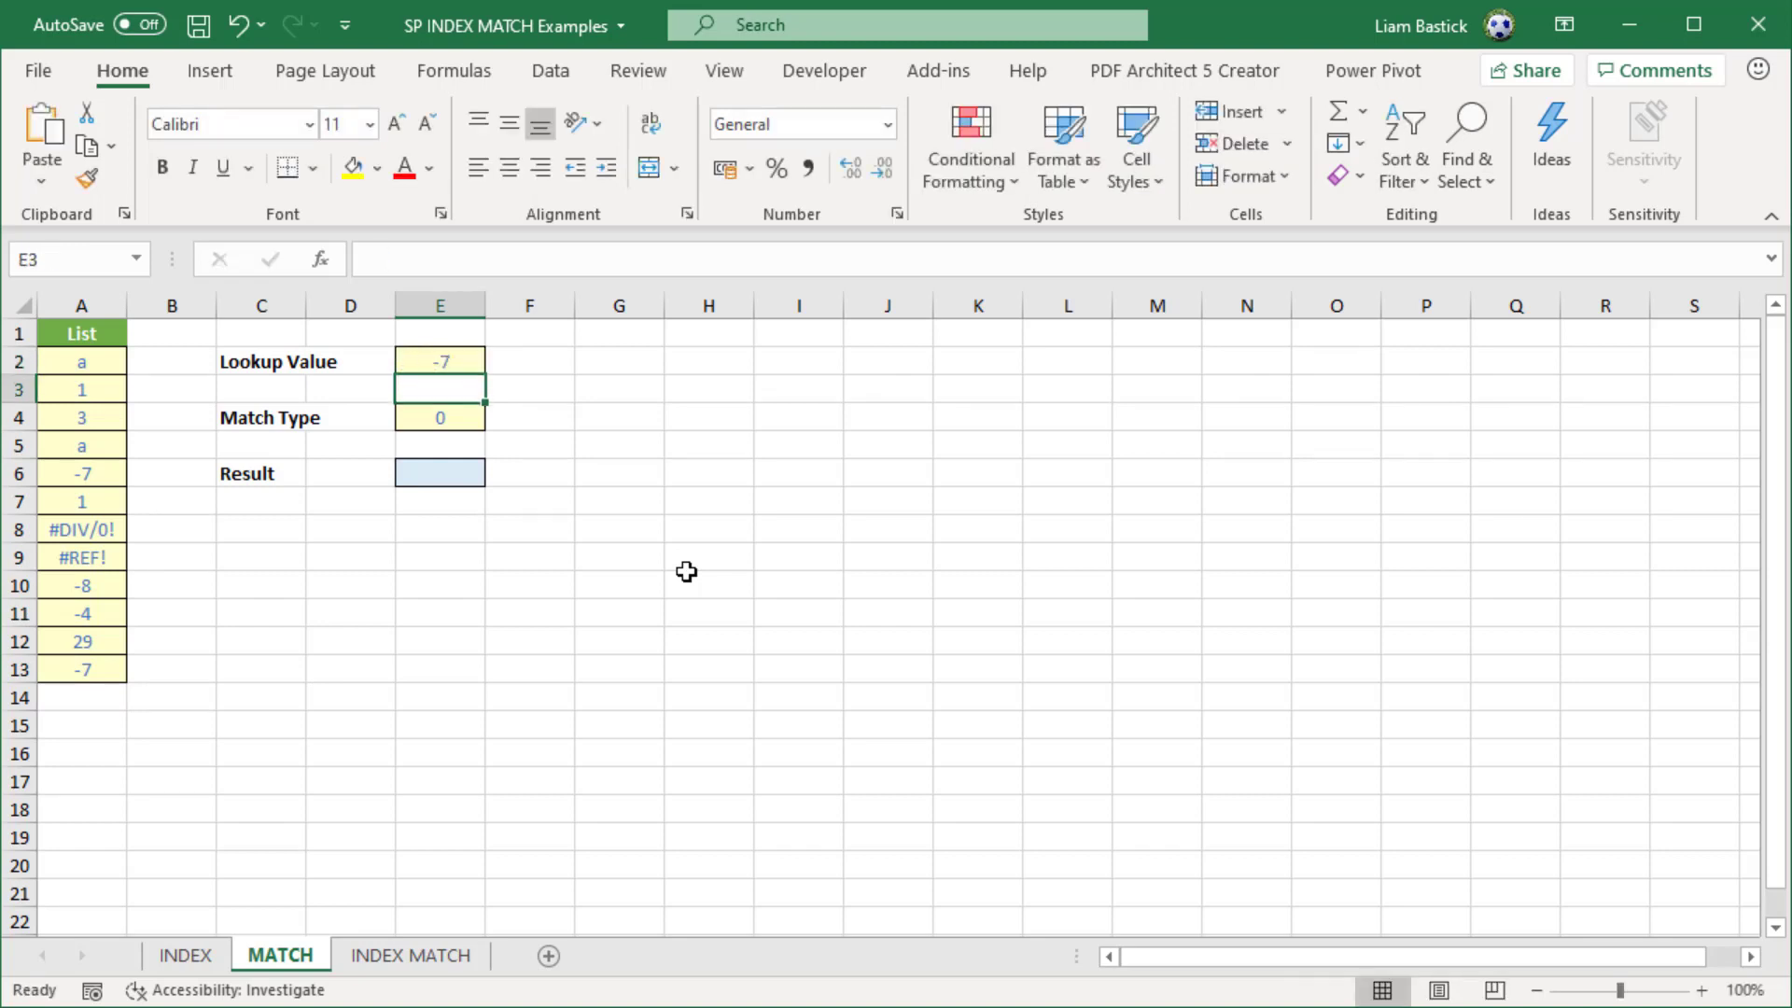
Step: Go through the list entries in column A to locate the lookup value, and check the Match Type cell E4
left_click(88, 364)
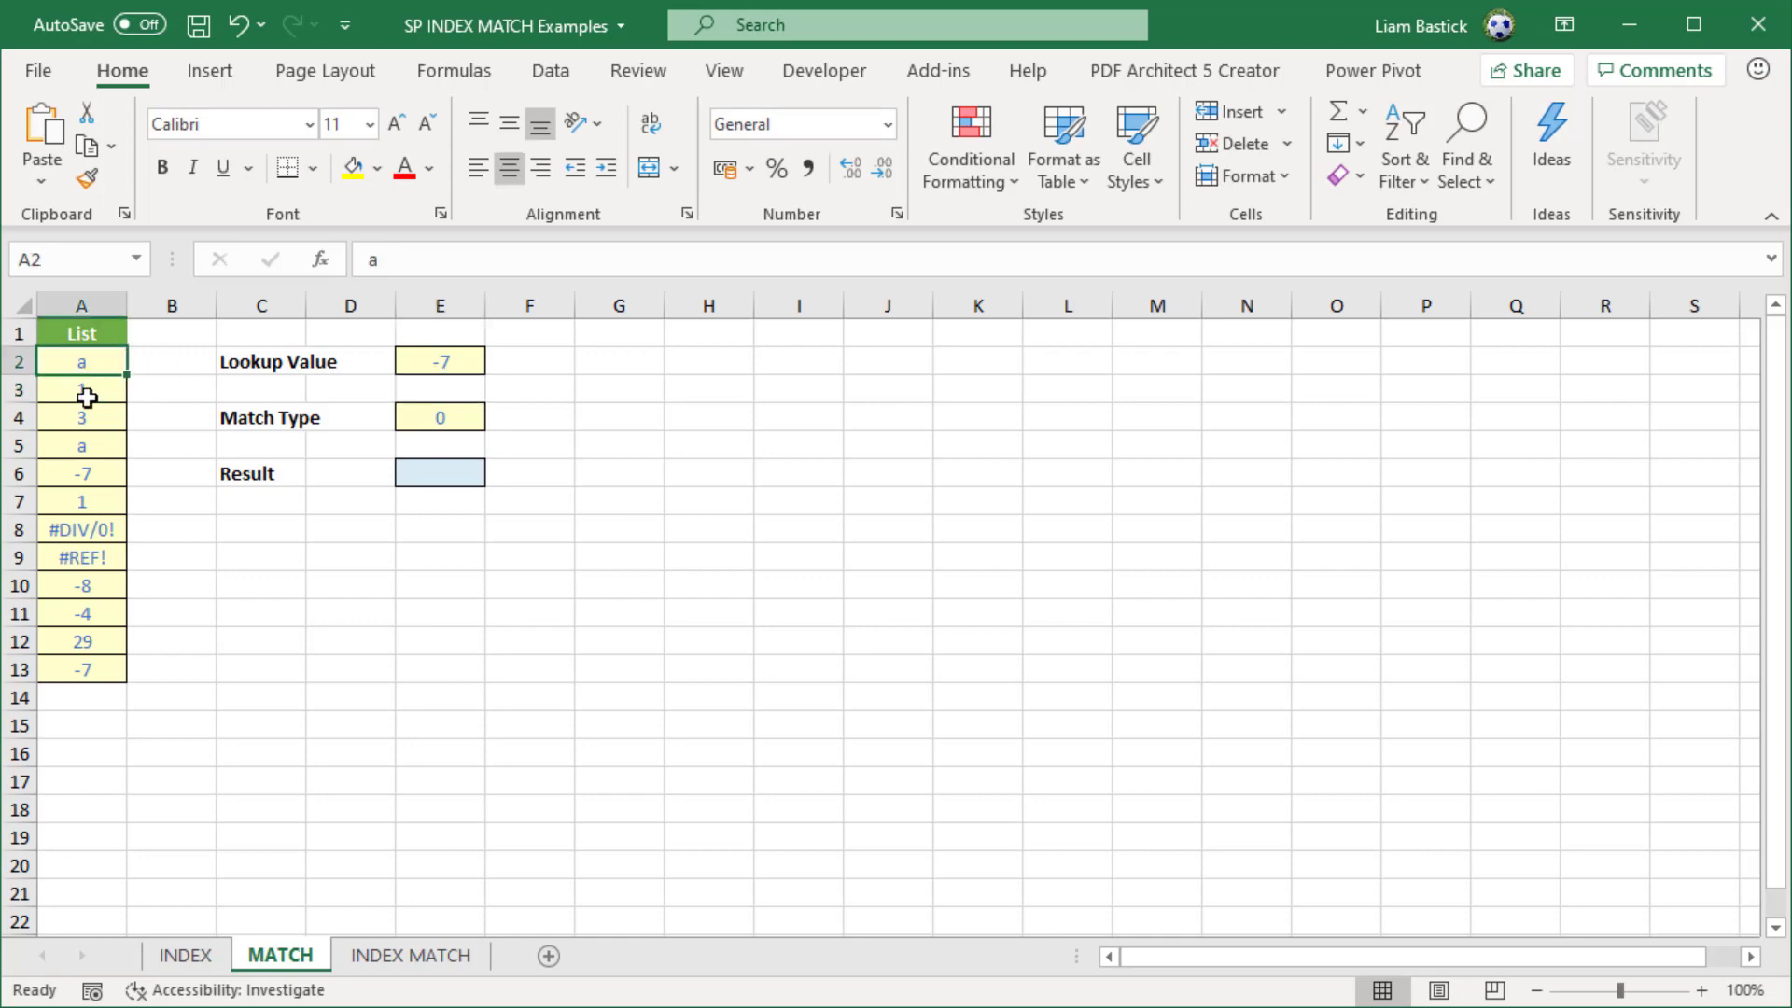
left_click(88, 390)
left_click(88, 418)
left_click(89, 473)
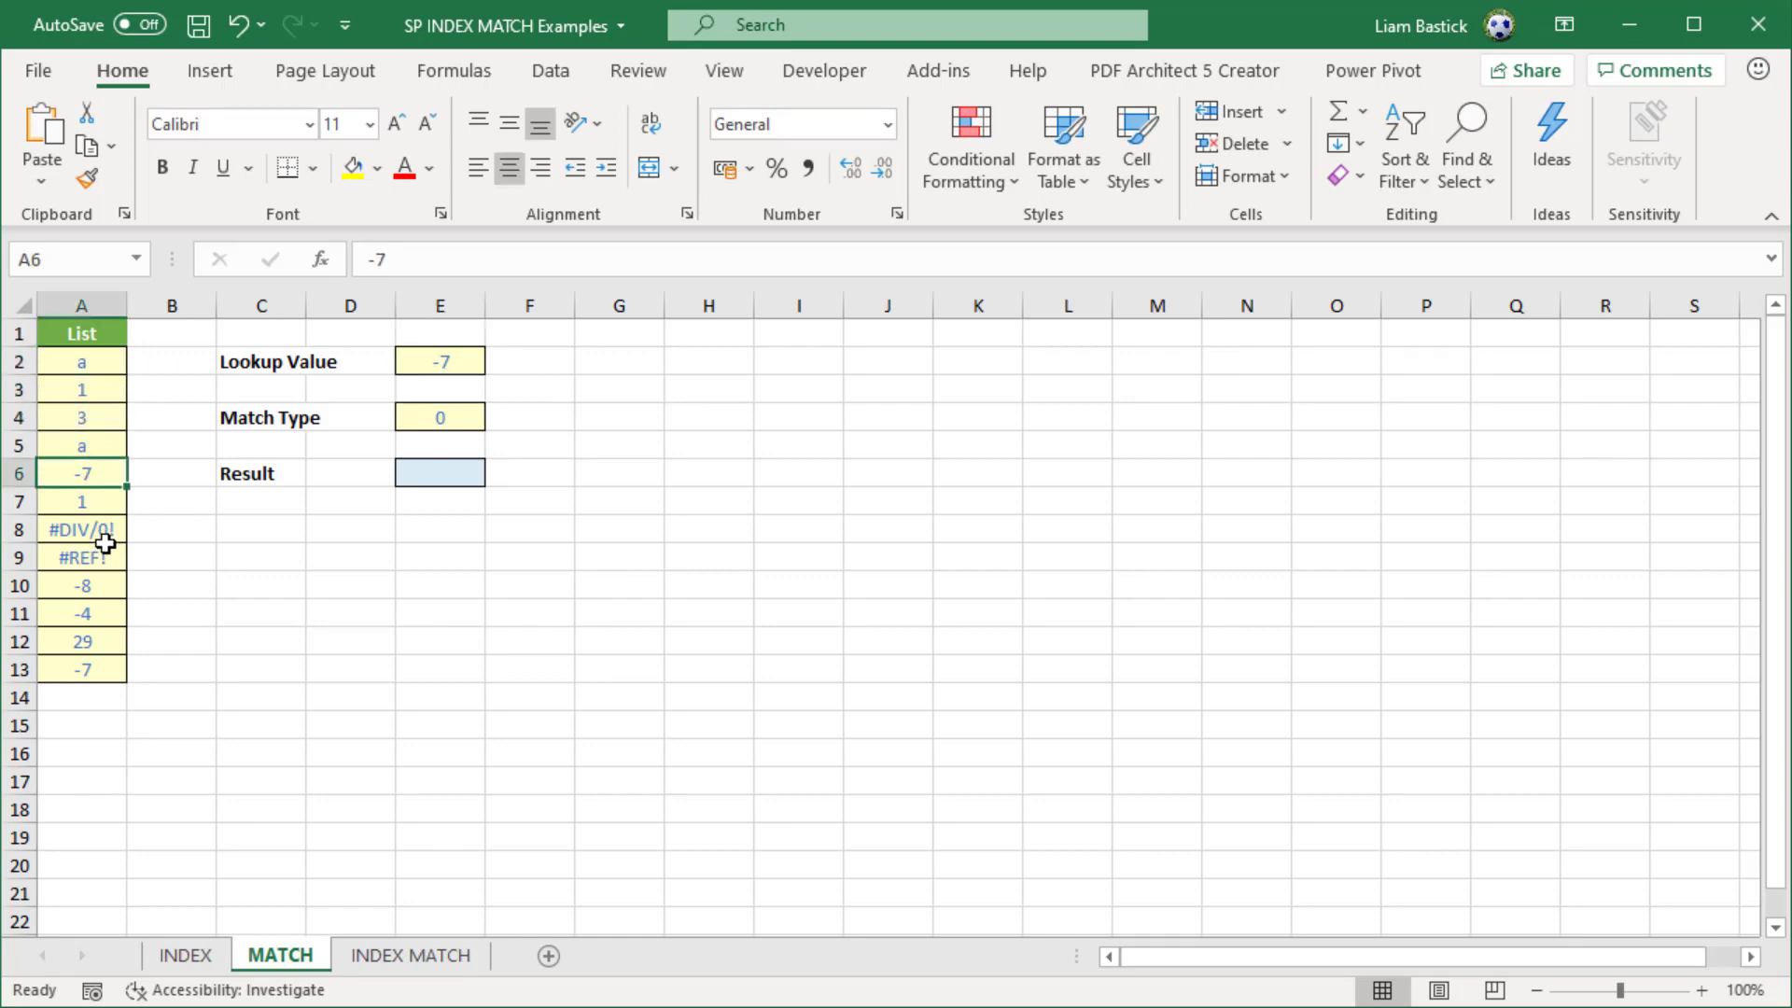
left_click(94, 666)
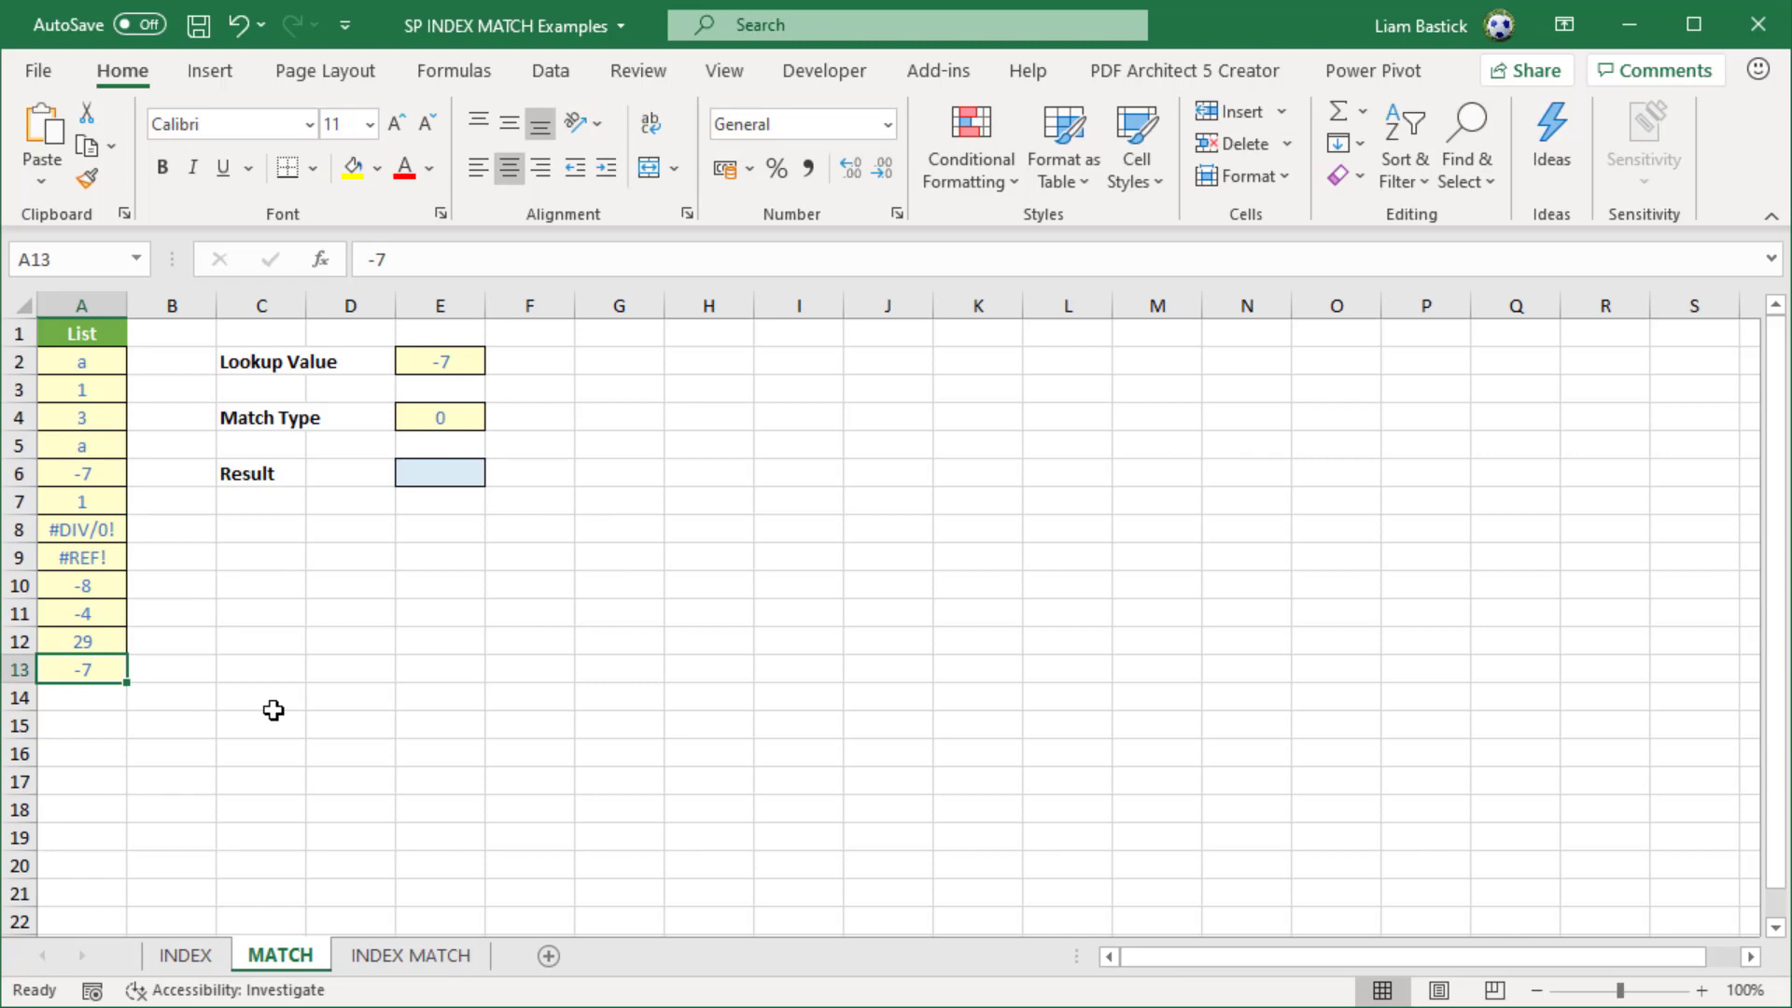
left_click(412, 417)
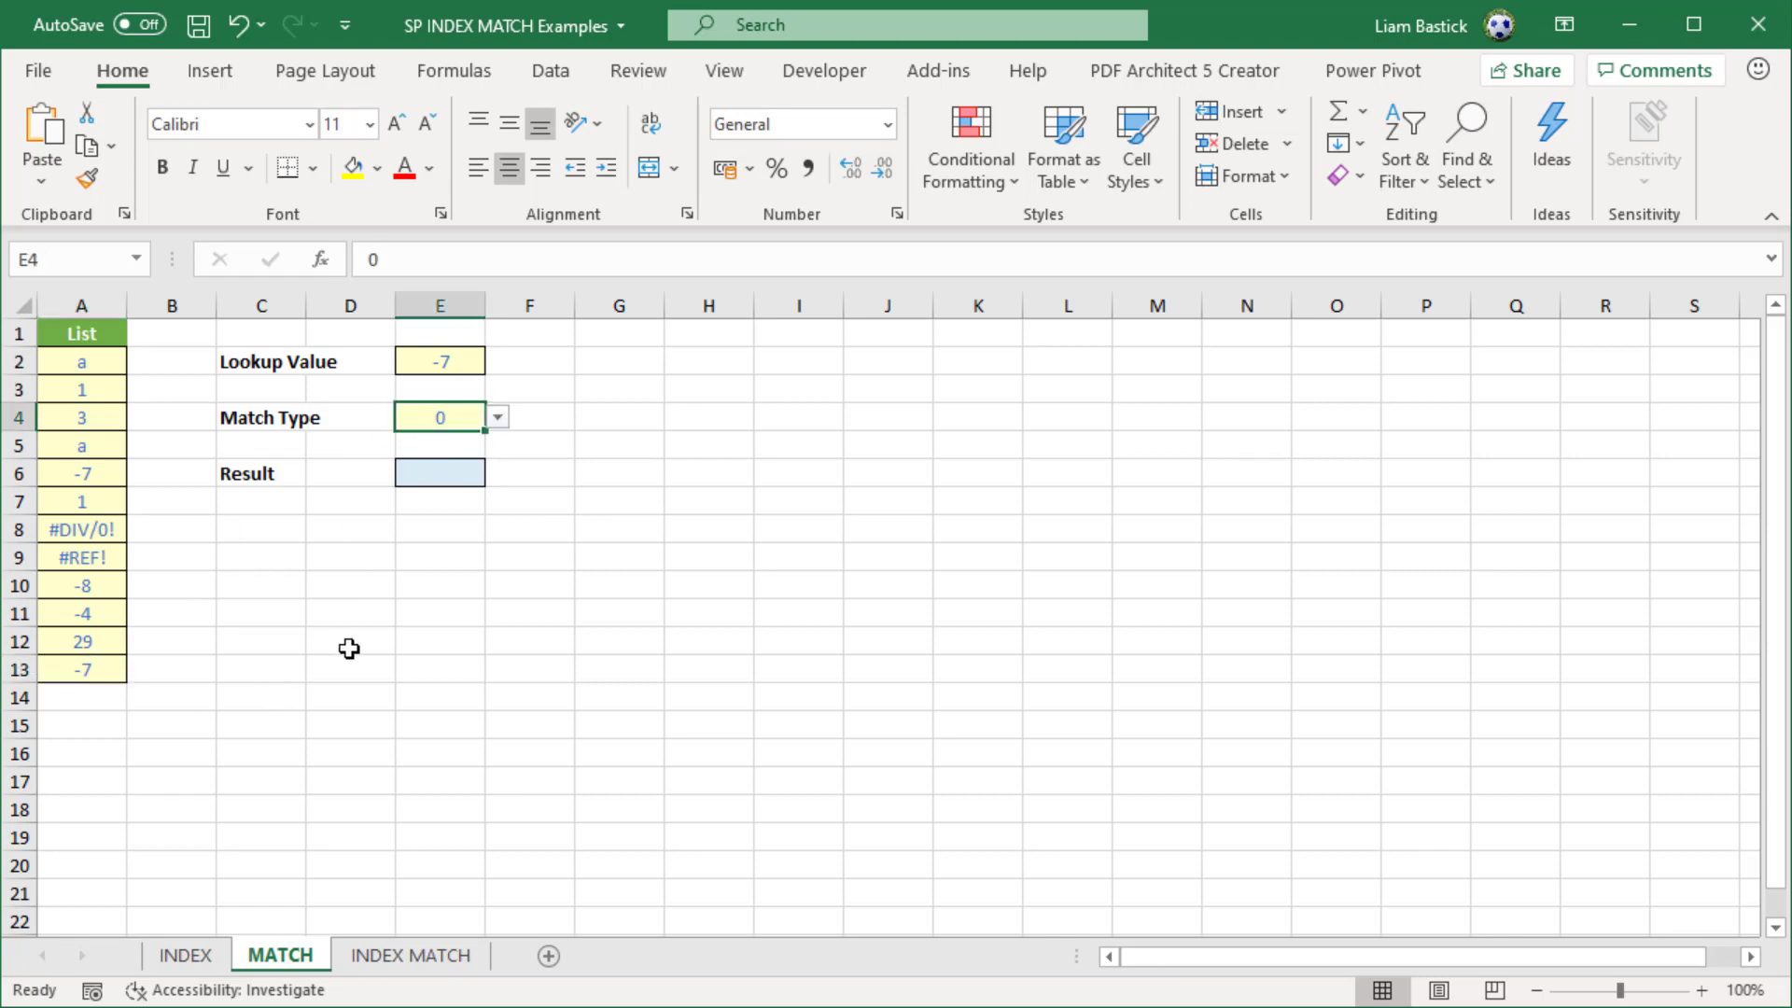
Step: Enter the formula =MATCH(E2,A2:A13,E4) in the Result cell E6
left_click(435, 474)
type("=match(")
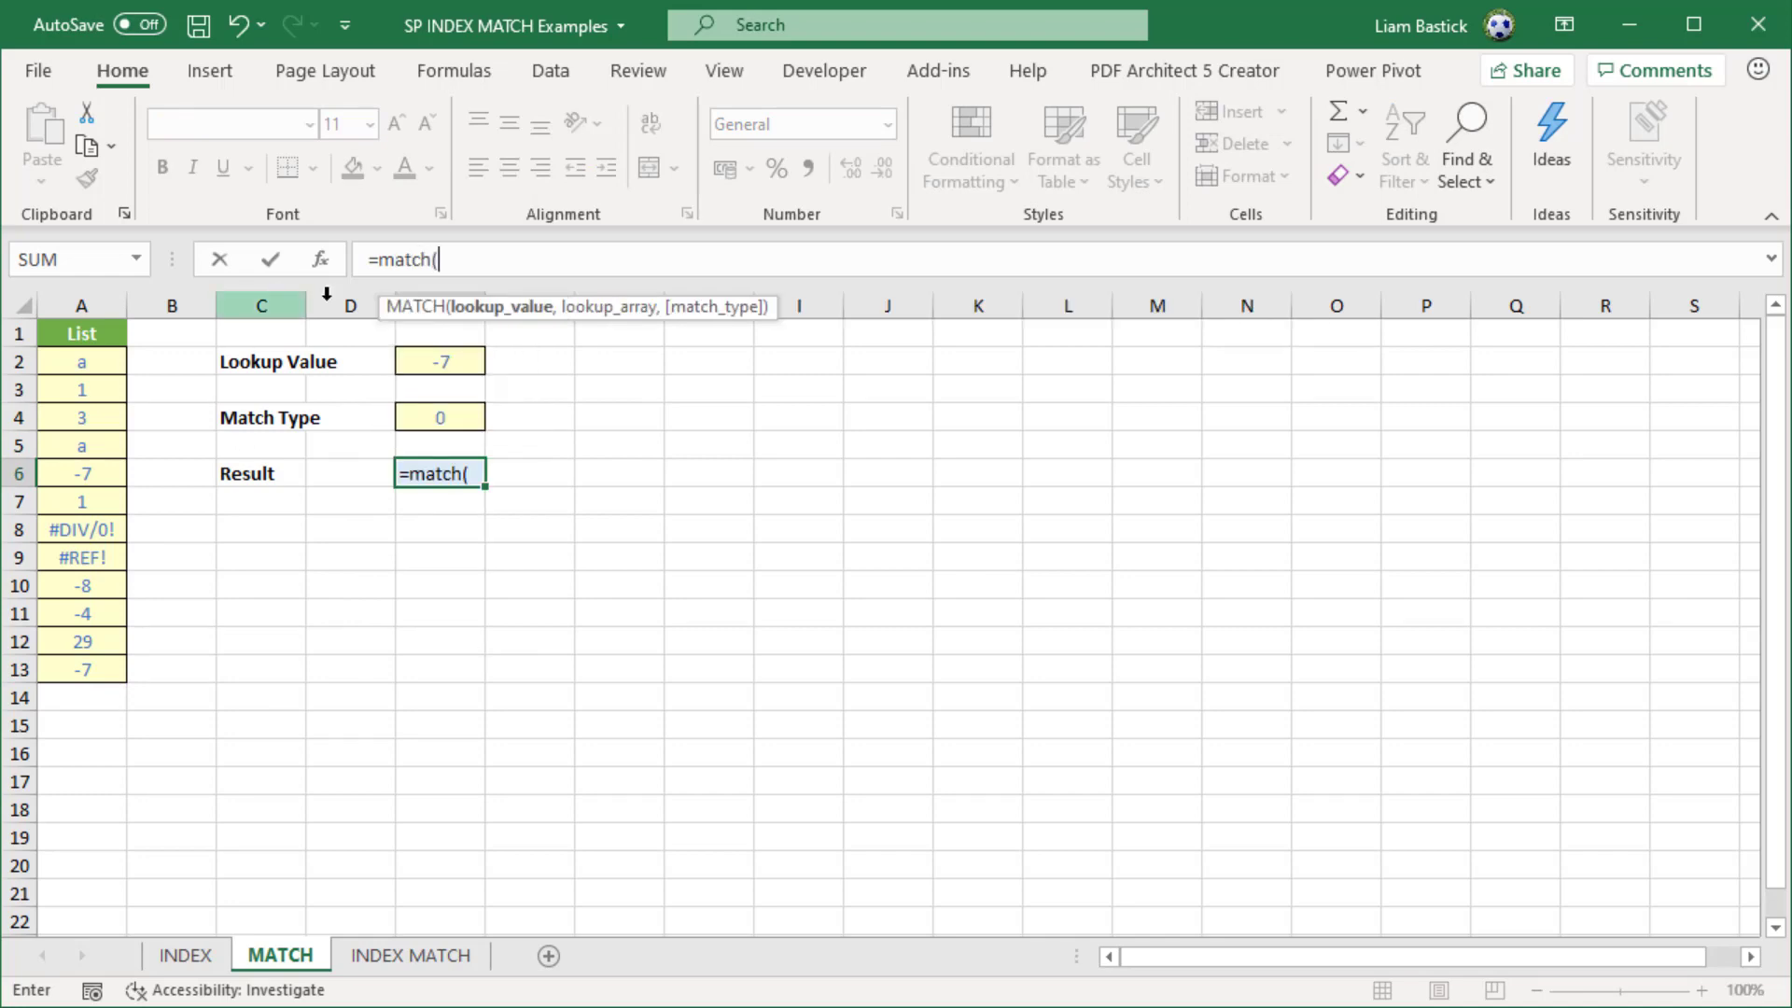
left_click(427, 358)
type(",")
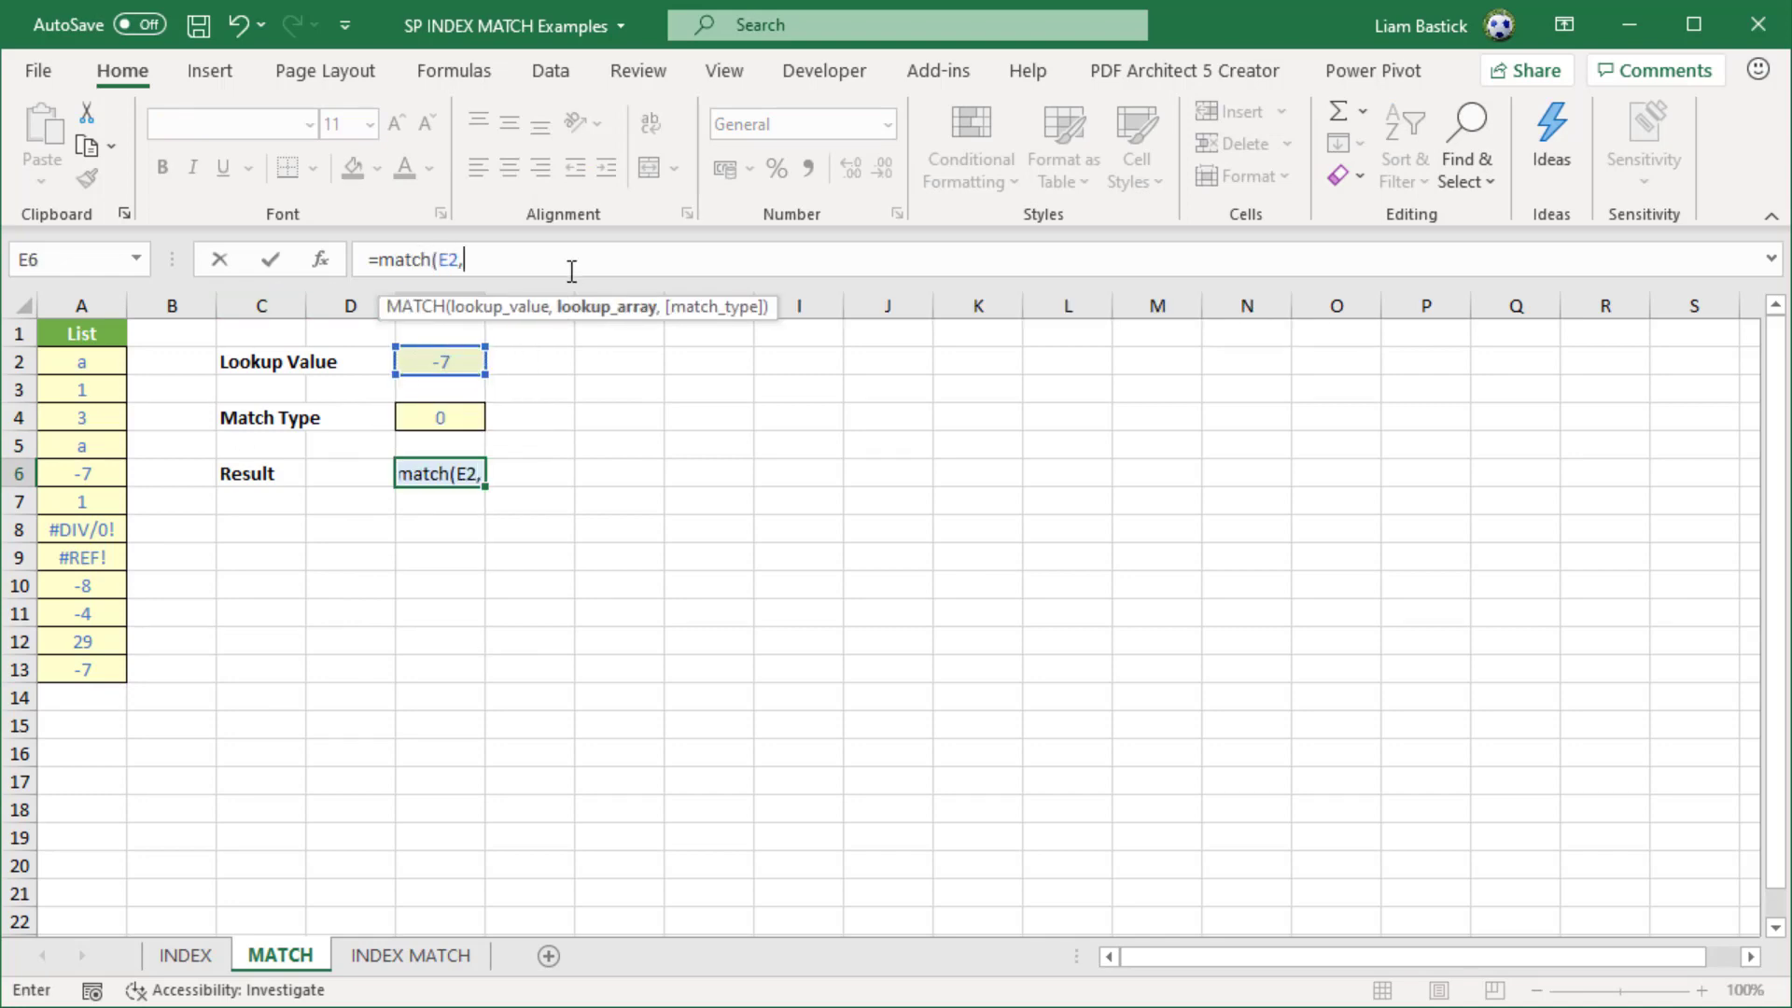
left_click_drag(95, 359, 90, 670)
type(",")
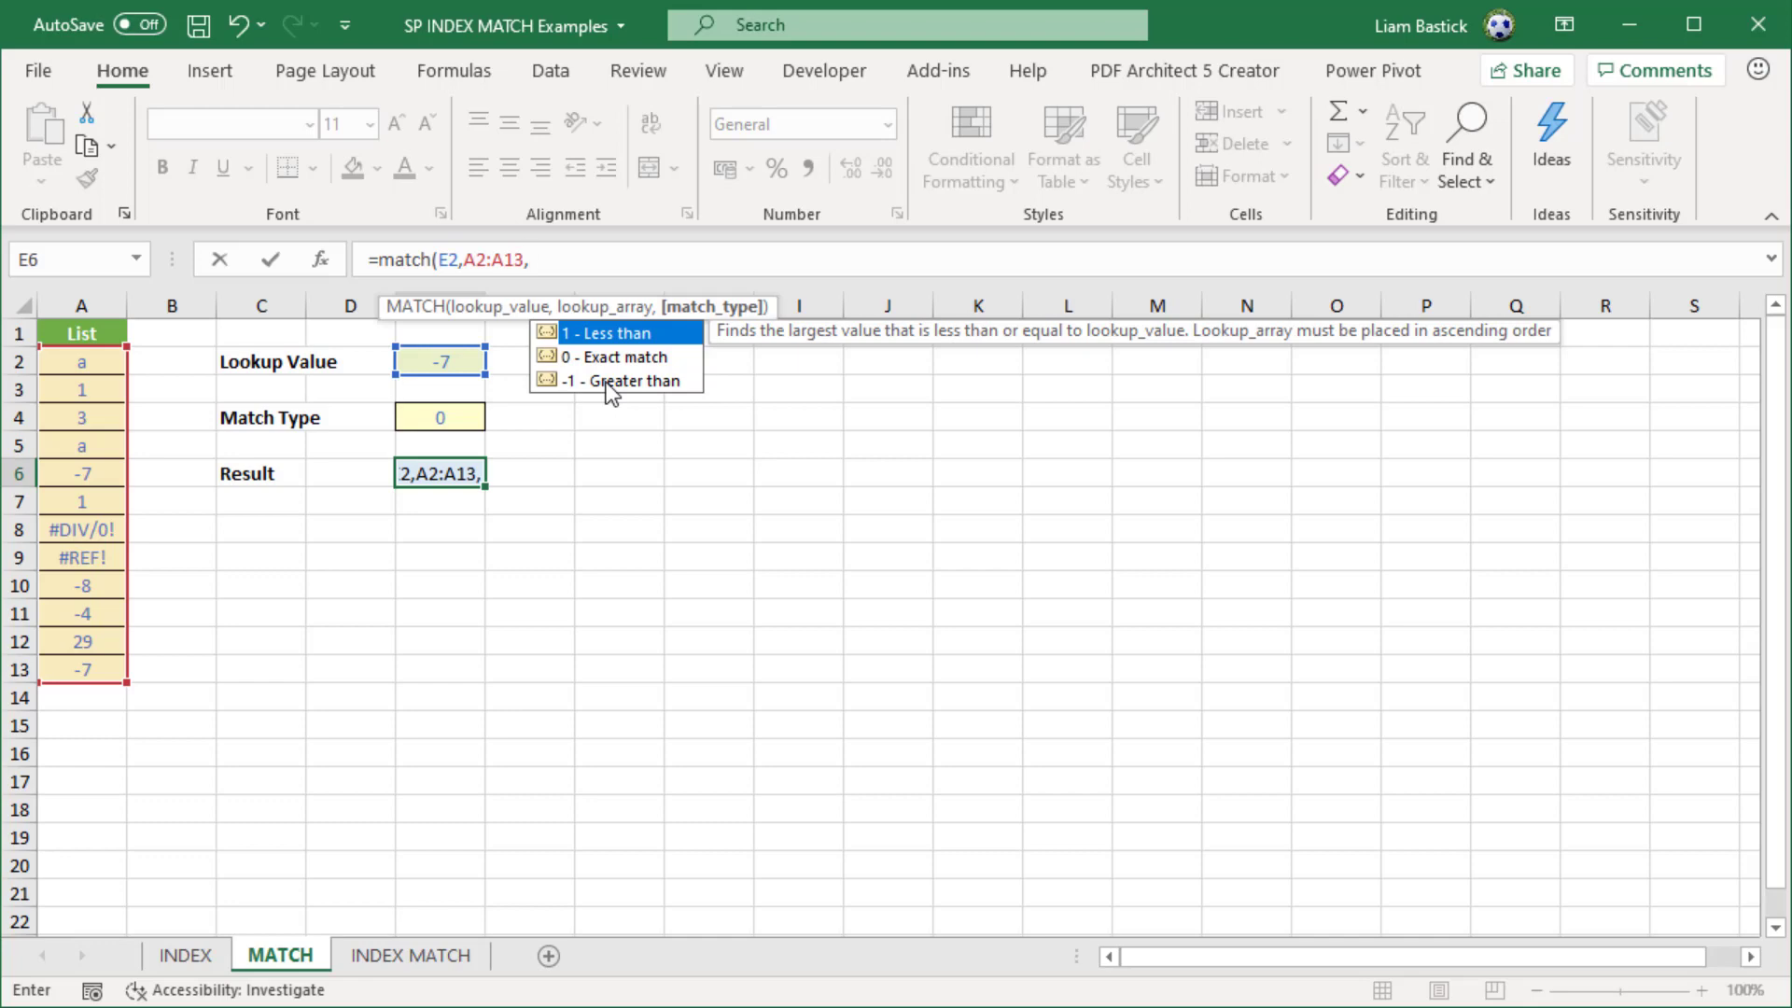
left_click(435, 412)
type(")")
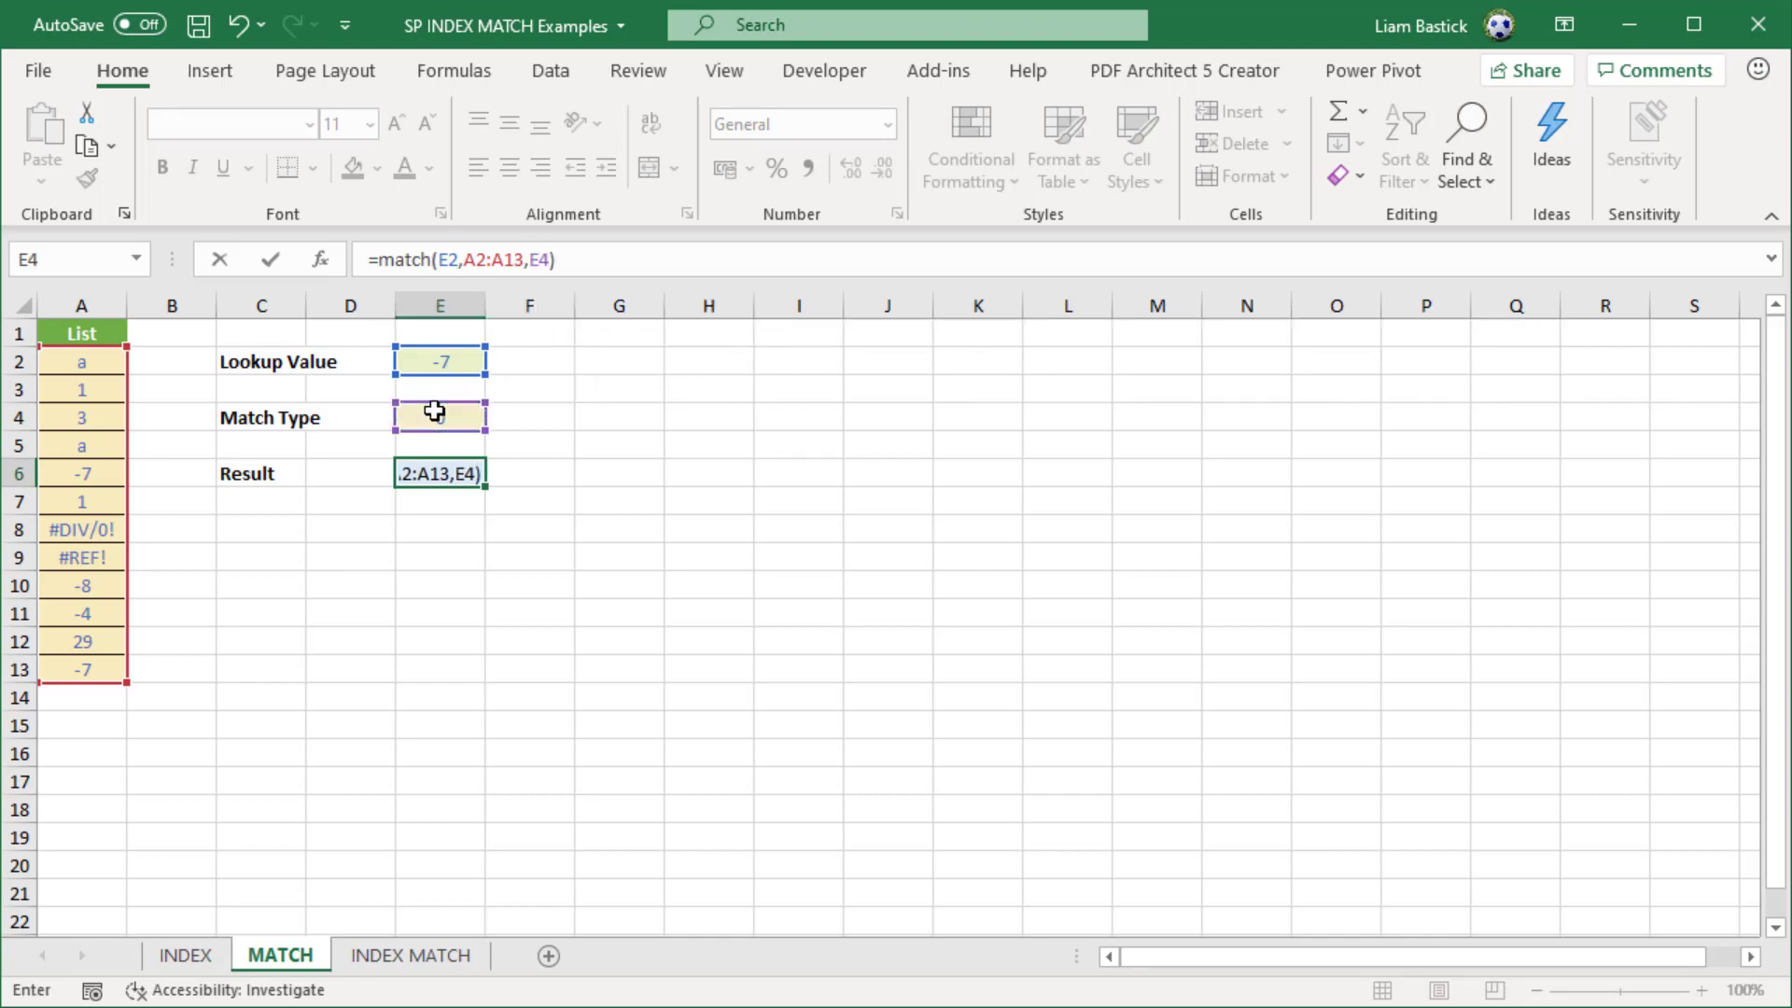
key("Return")
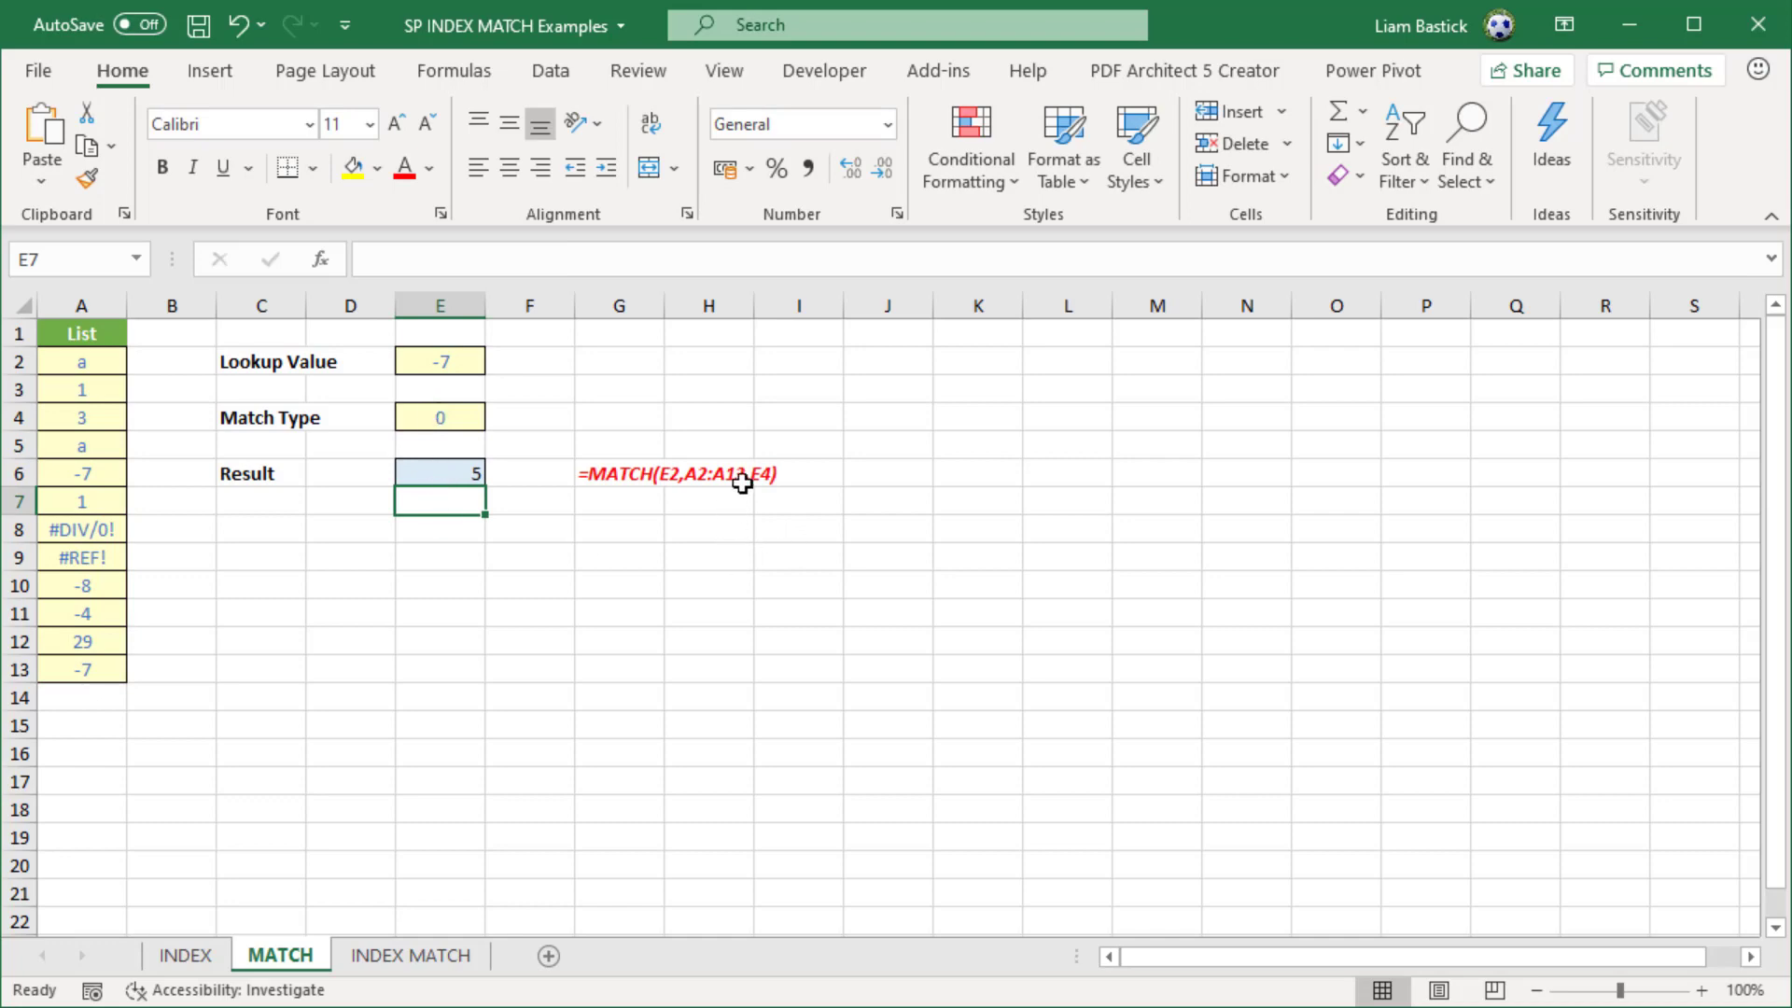
left_click(427, 464)
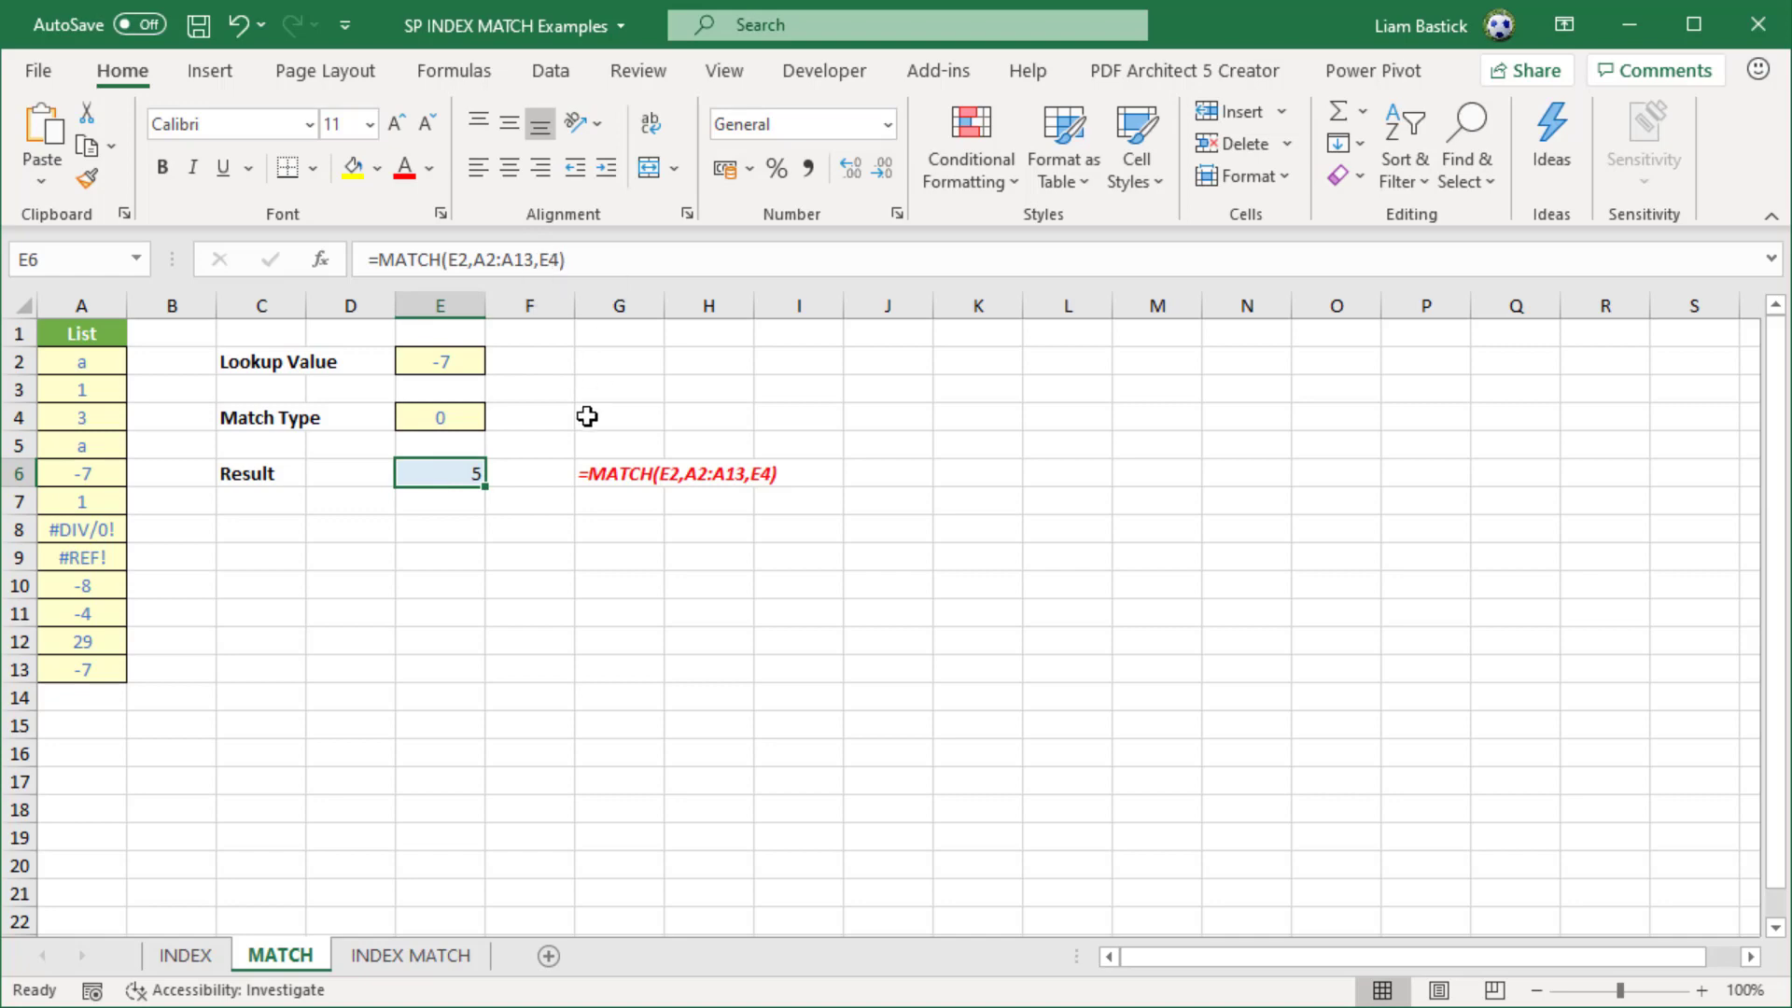
Step: Try Match Type 1 in cell E4, restore it to 0, and check the Result cell E6
left_click(448, 417)
left_click(497, 417)
left_click(475, 442)
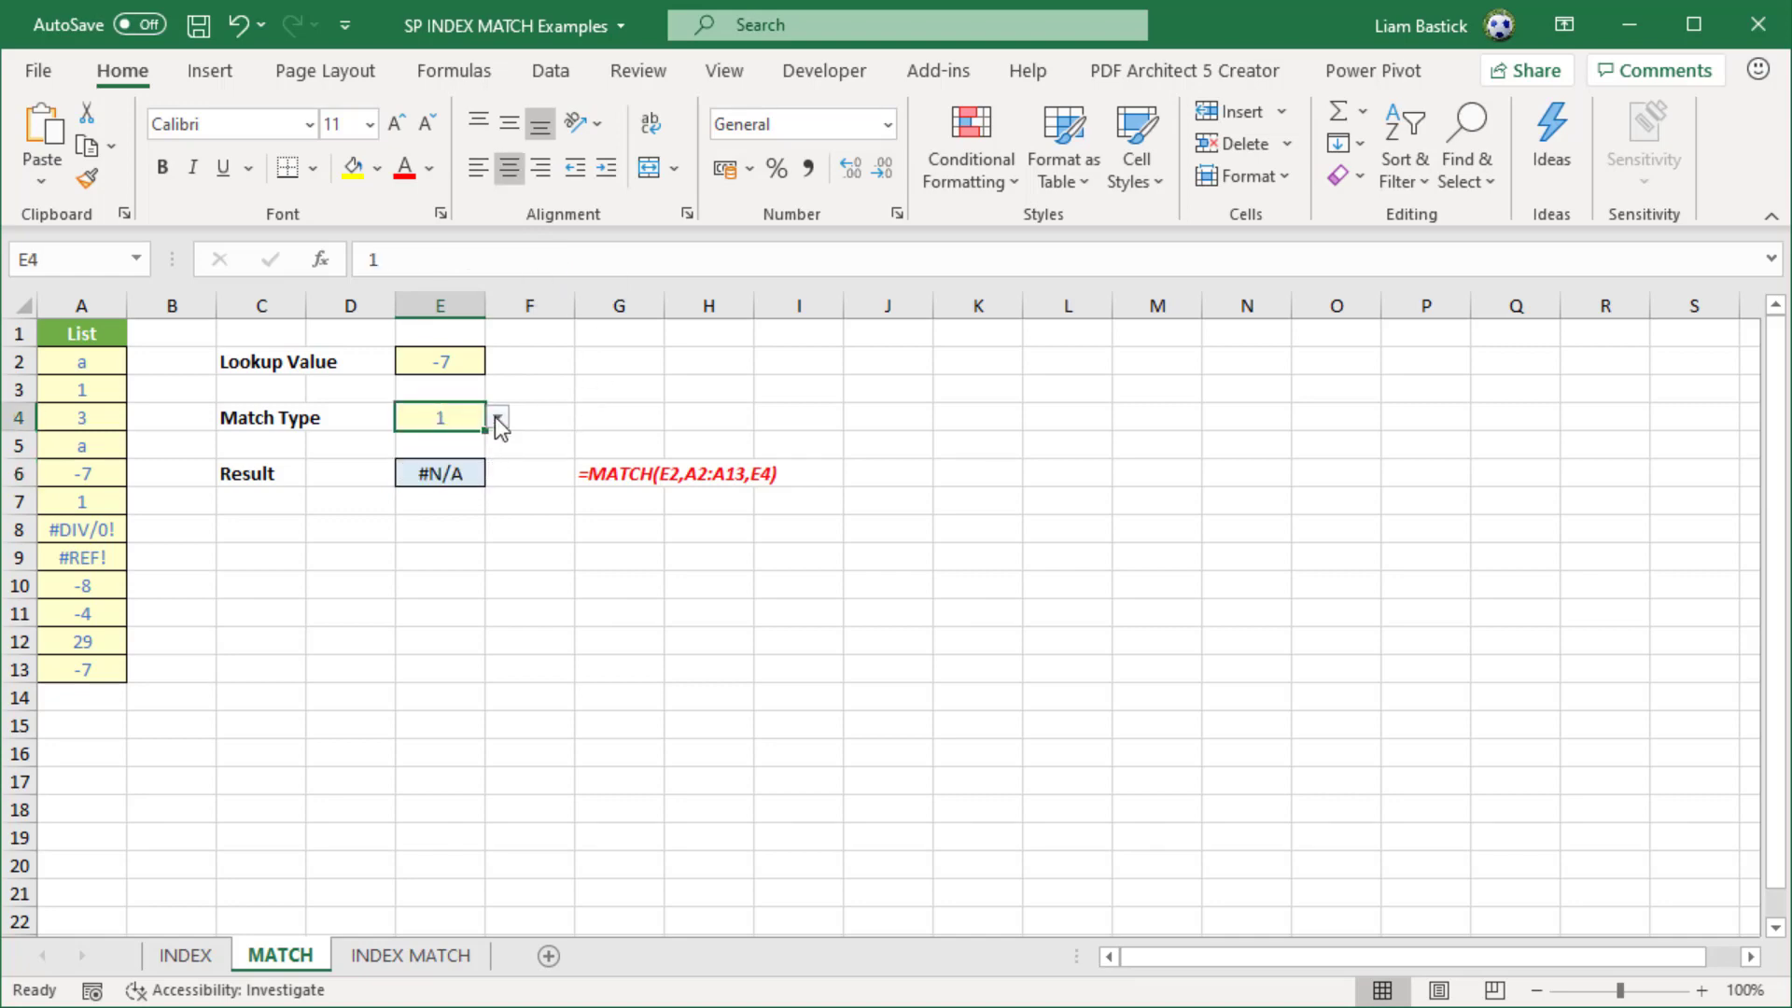
left_click(496, 417)
left_click(475, 459)
left_click(468, 524)
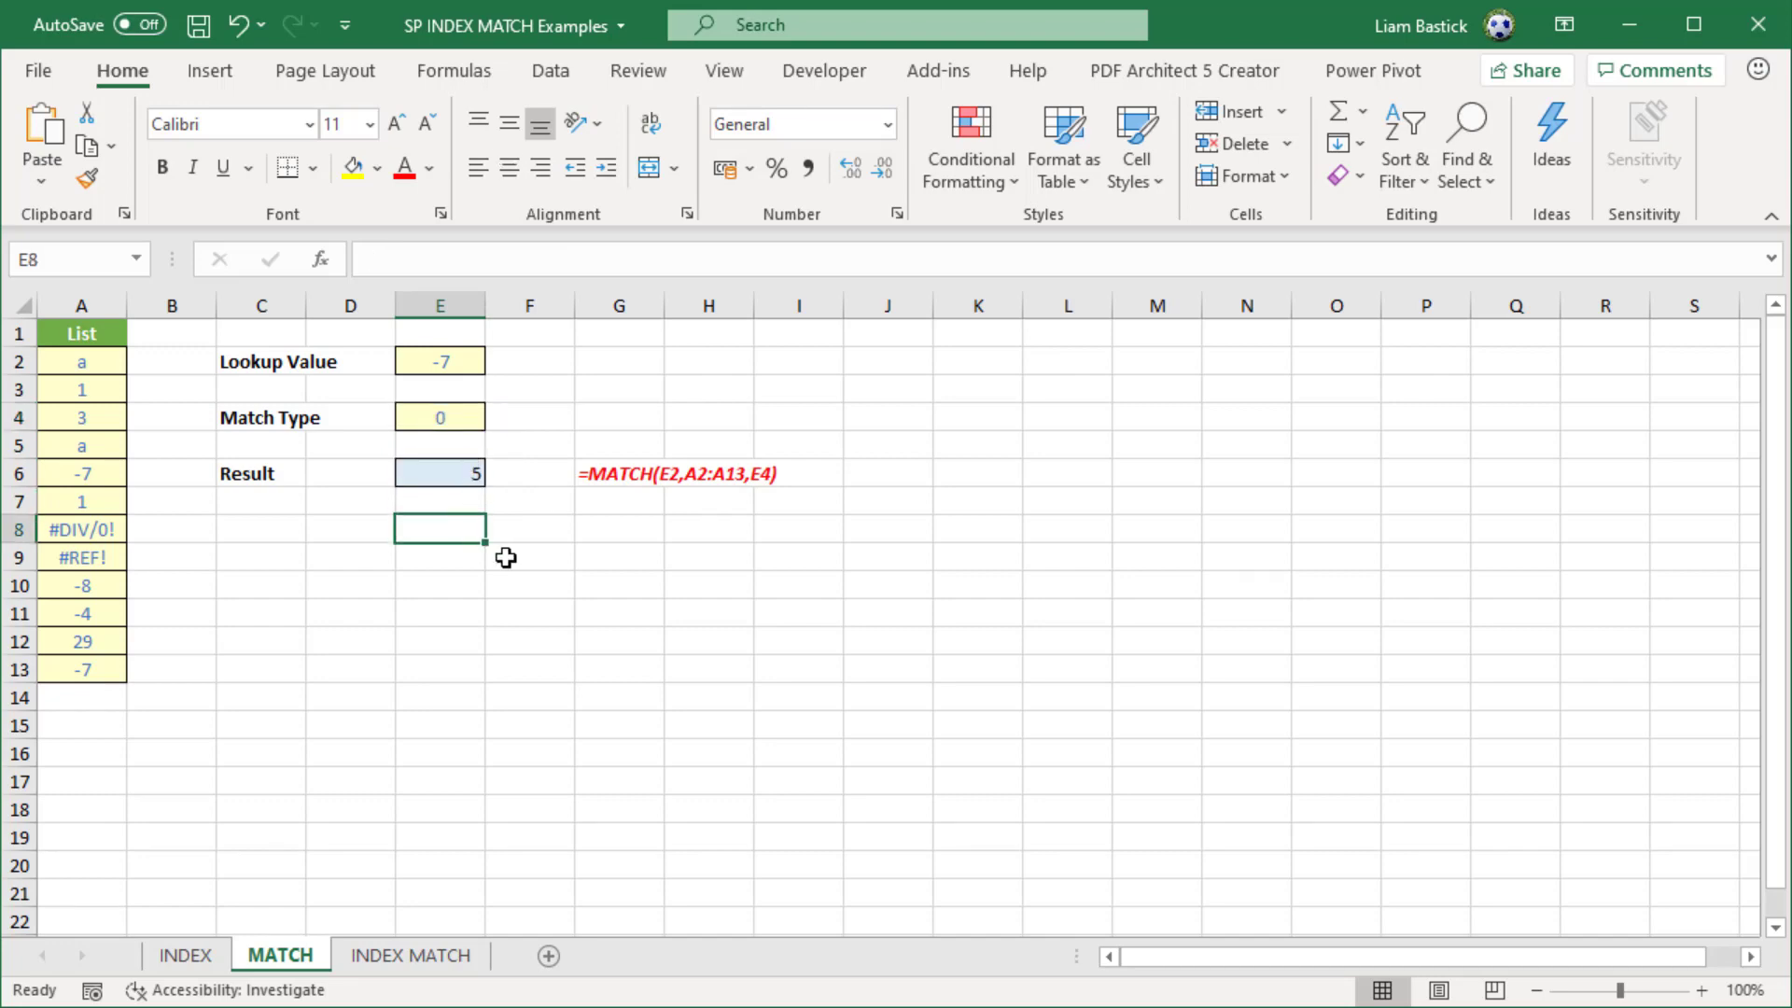
left_click(462, 474)
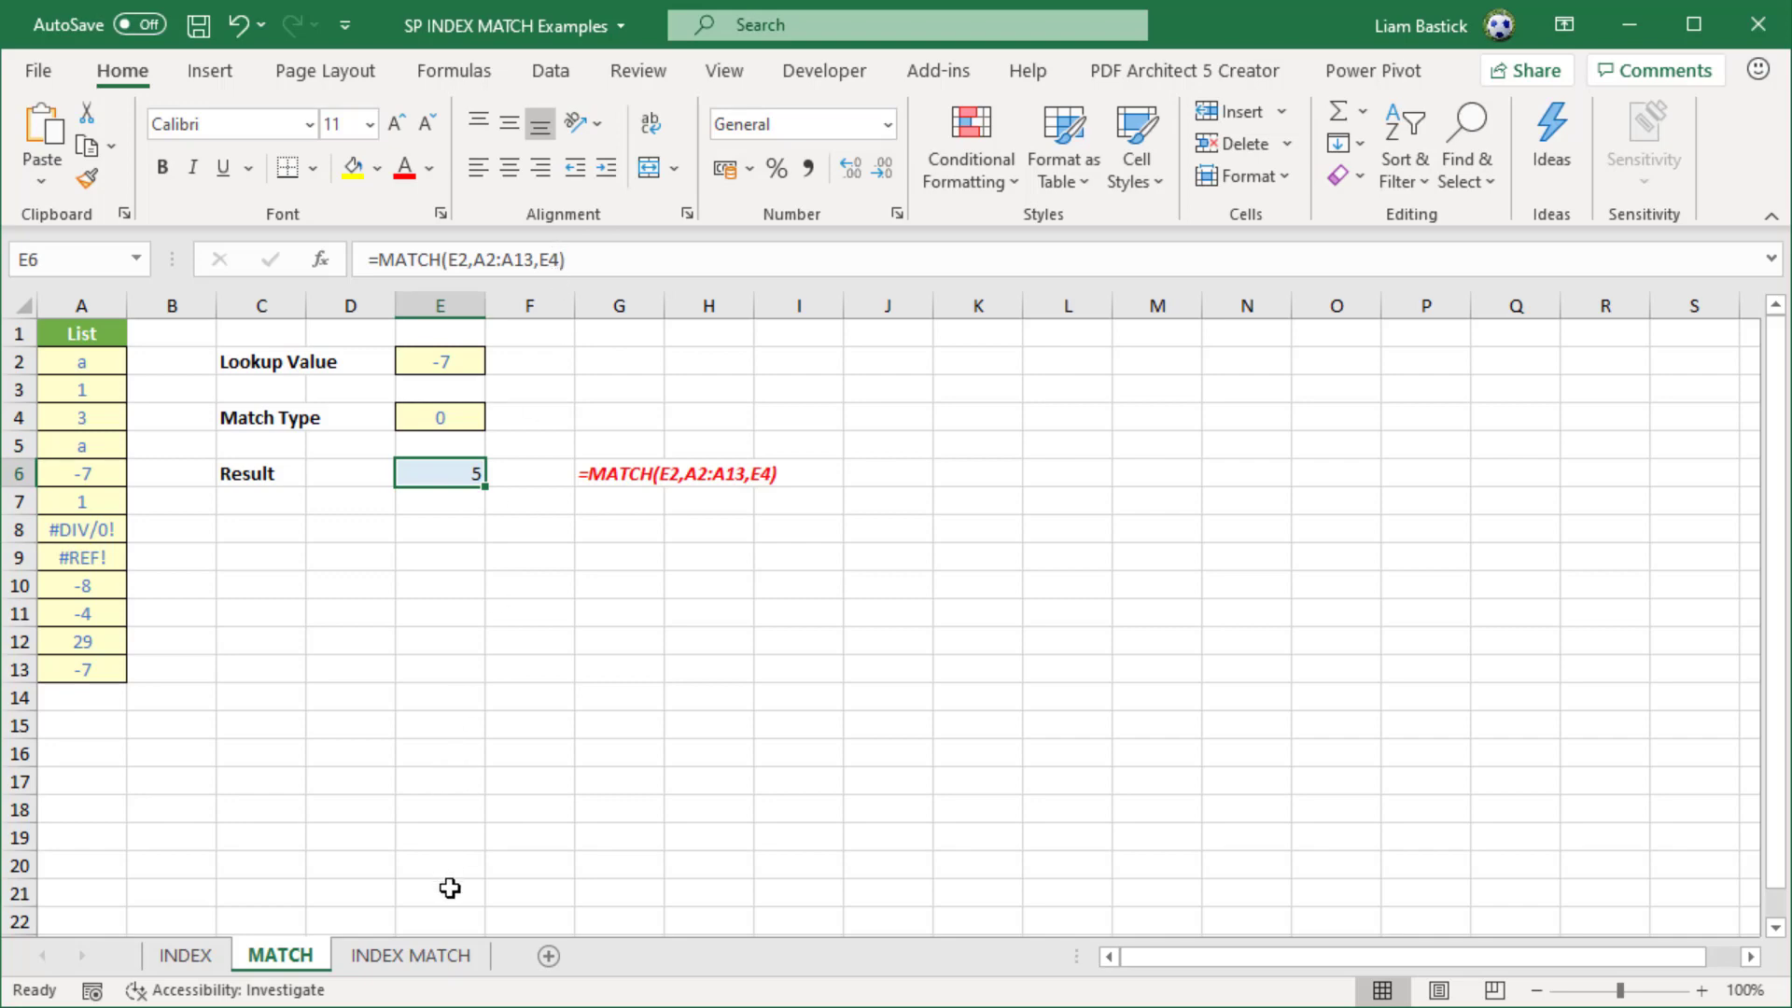
Step: Open the INDEX MATCH sheet and inspect the January sales cell F5, the March sales cell H5 and the Threshold cell E11
left_click(429, 954)
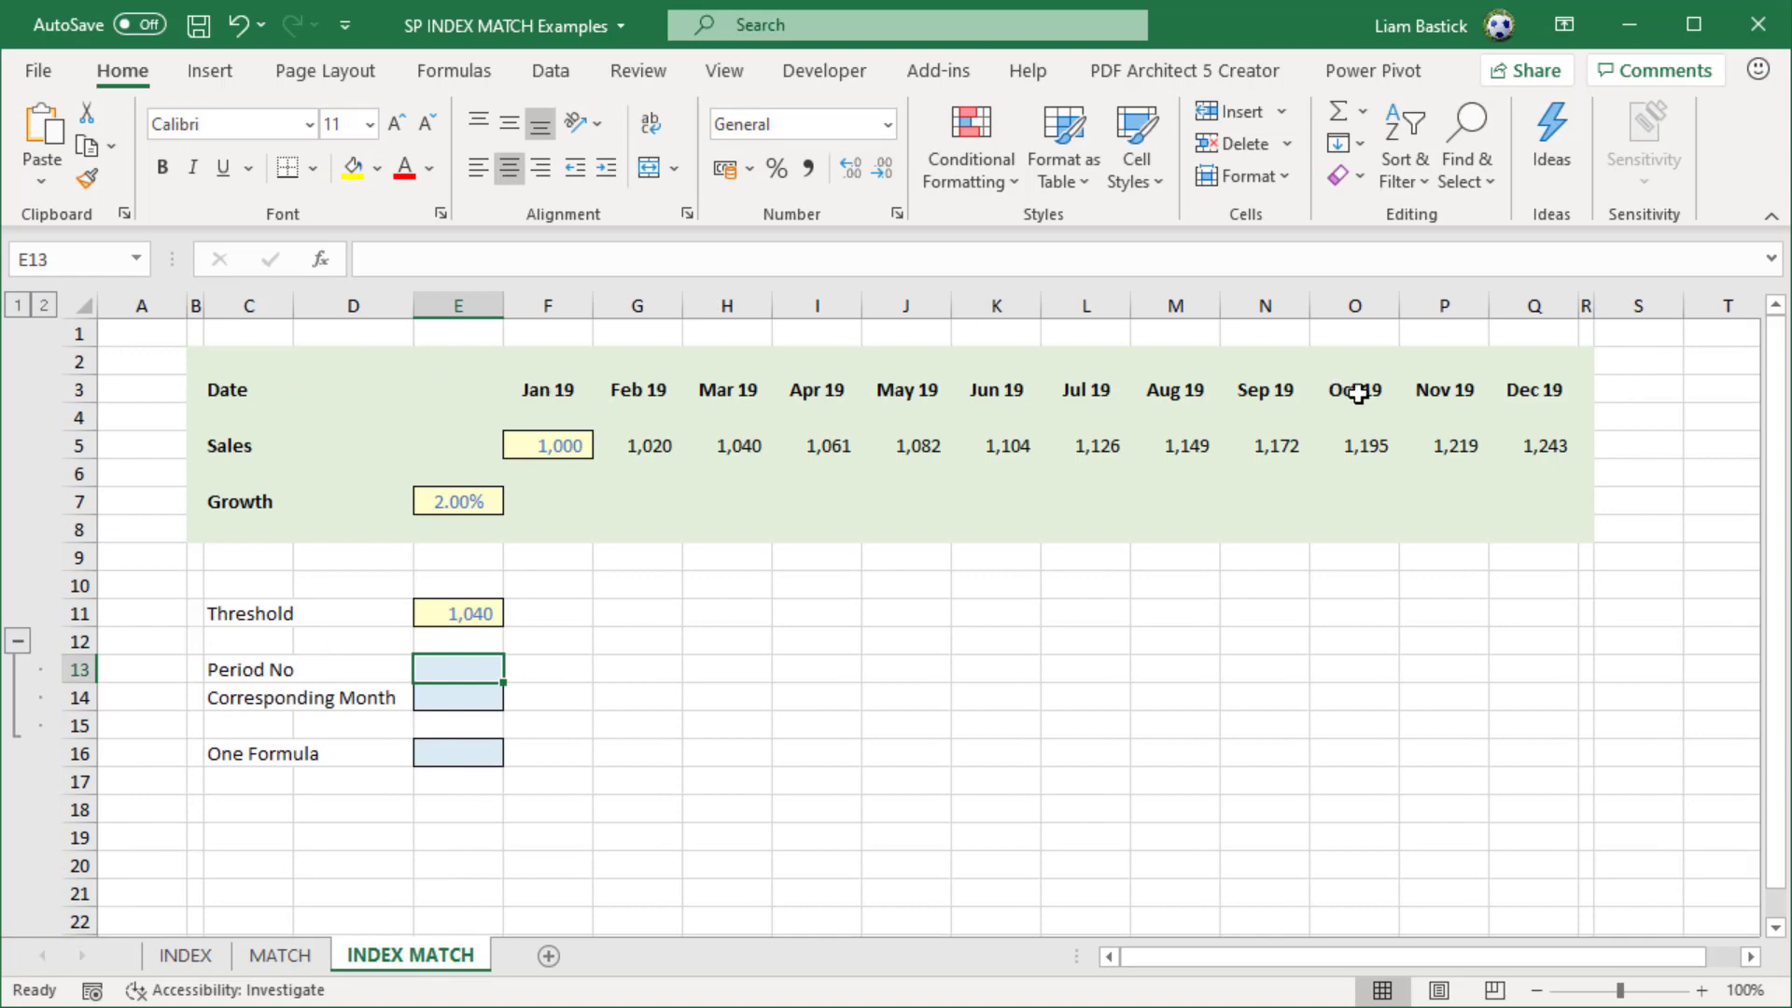
left_click(579, 451)
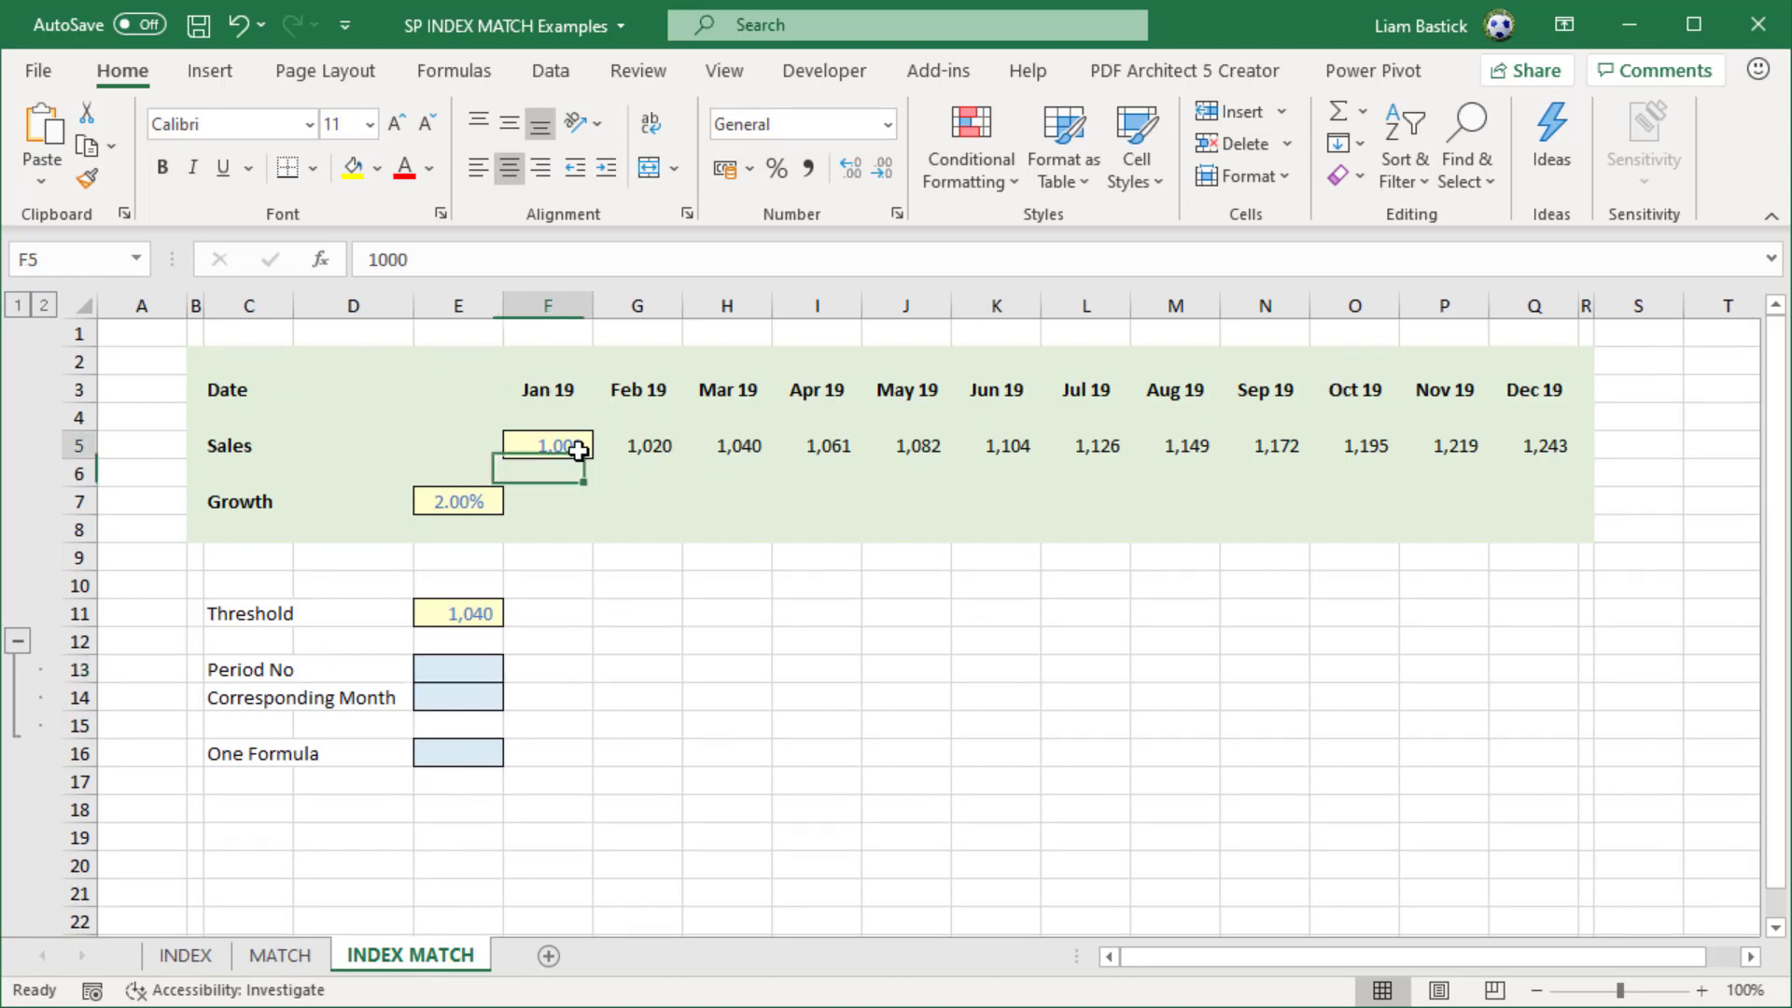
left_click(737, 448)
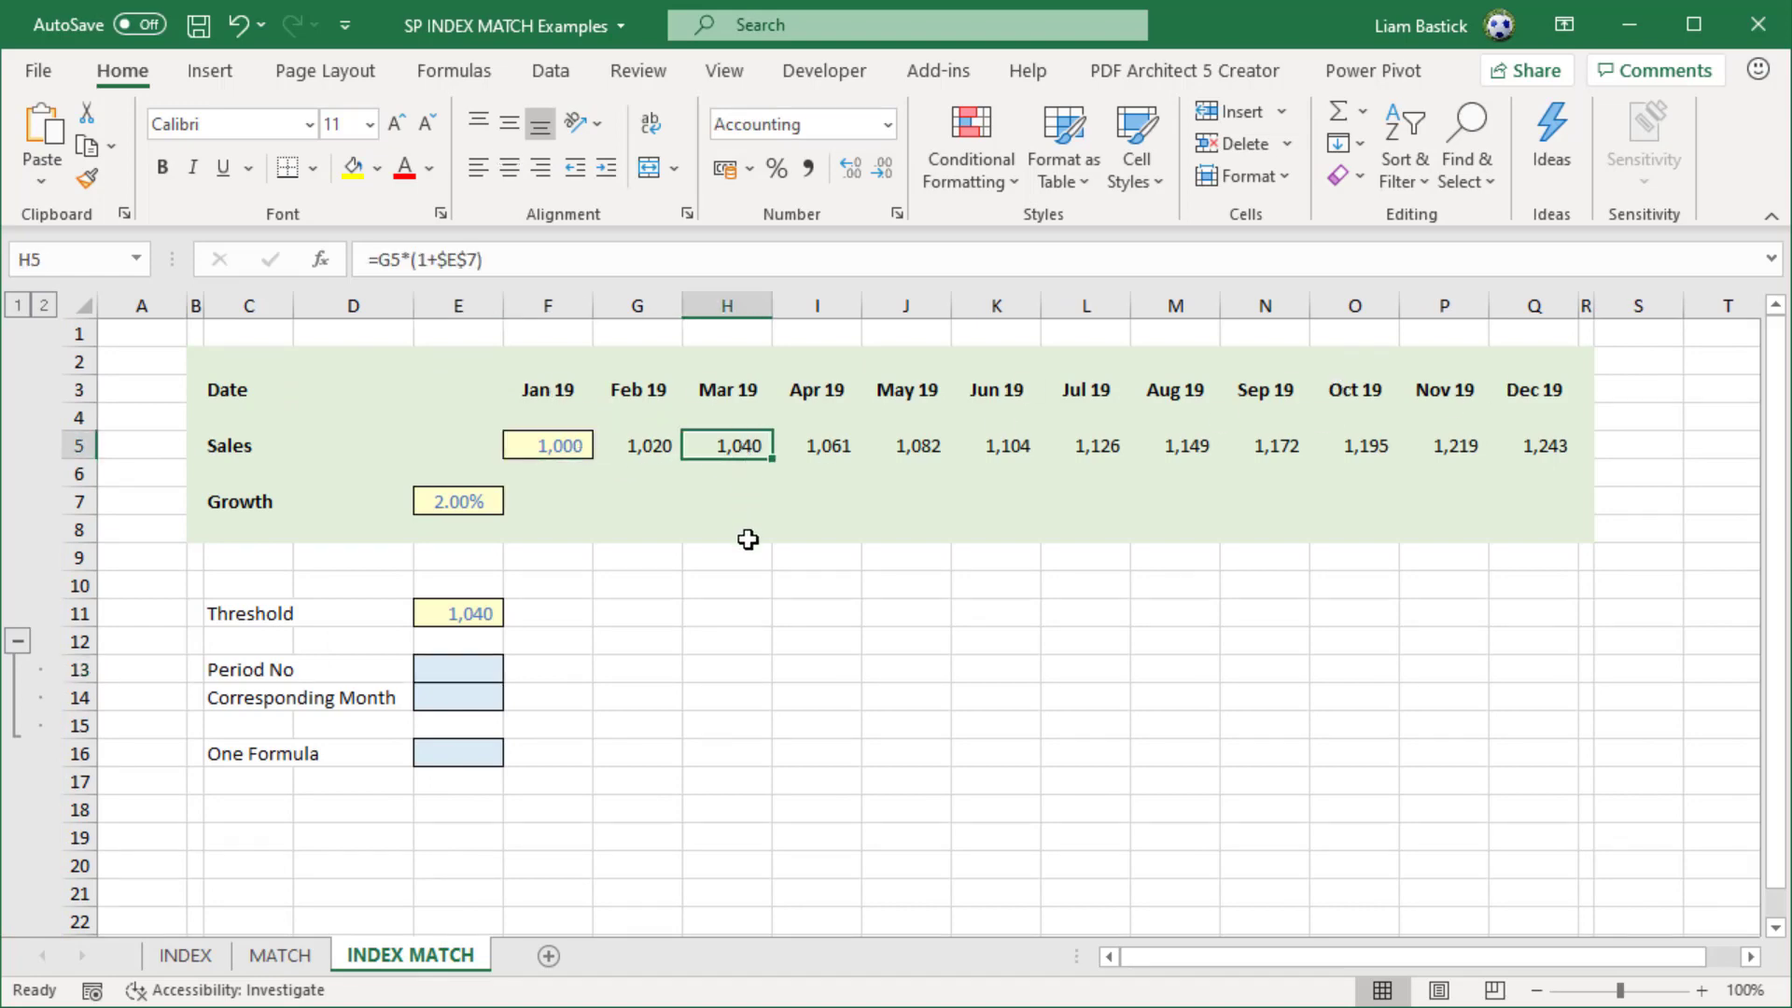
left_click(462, 614)
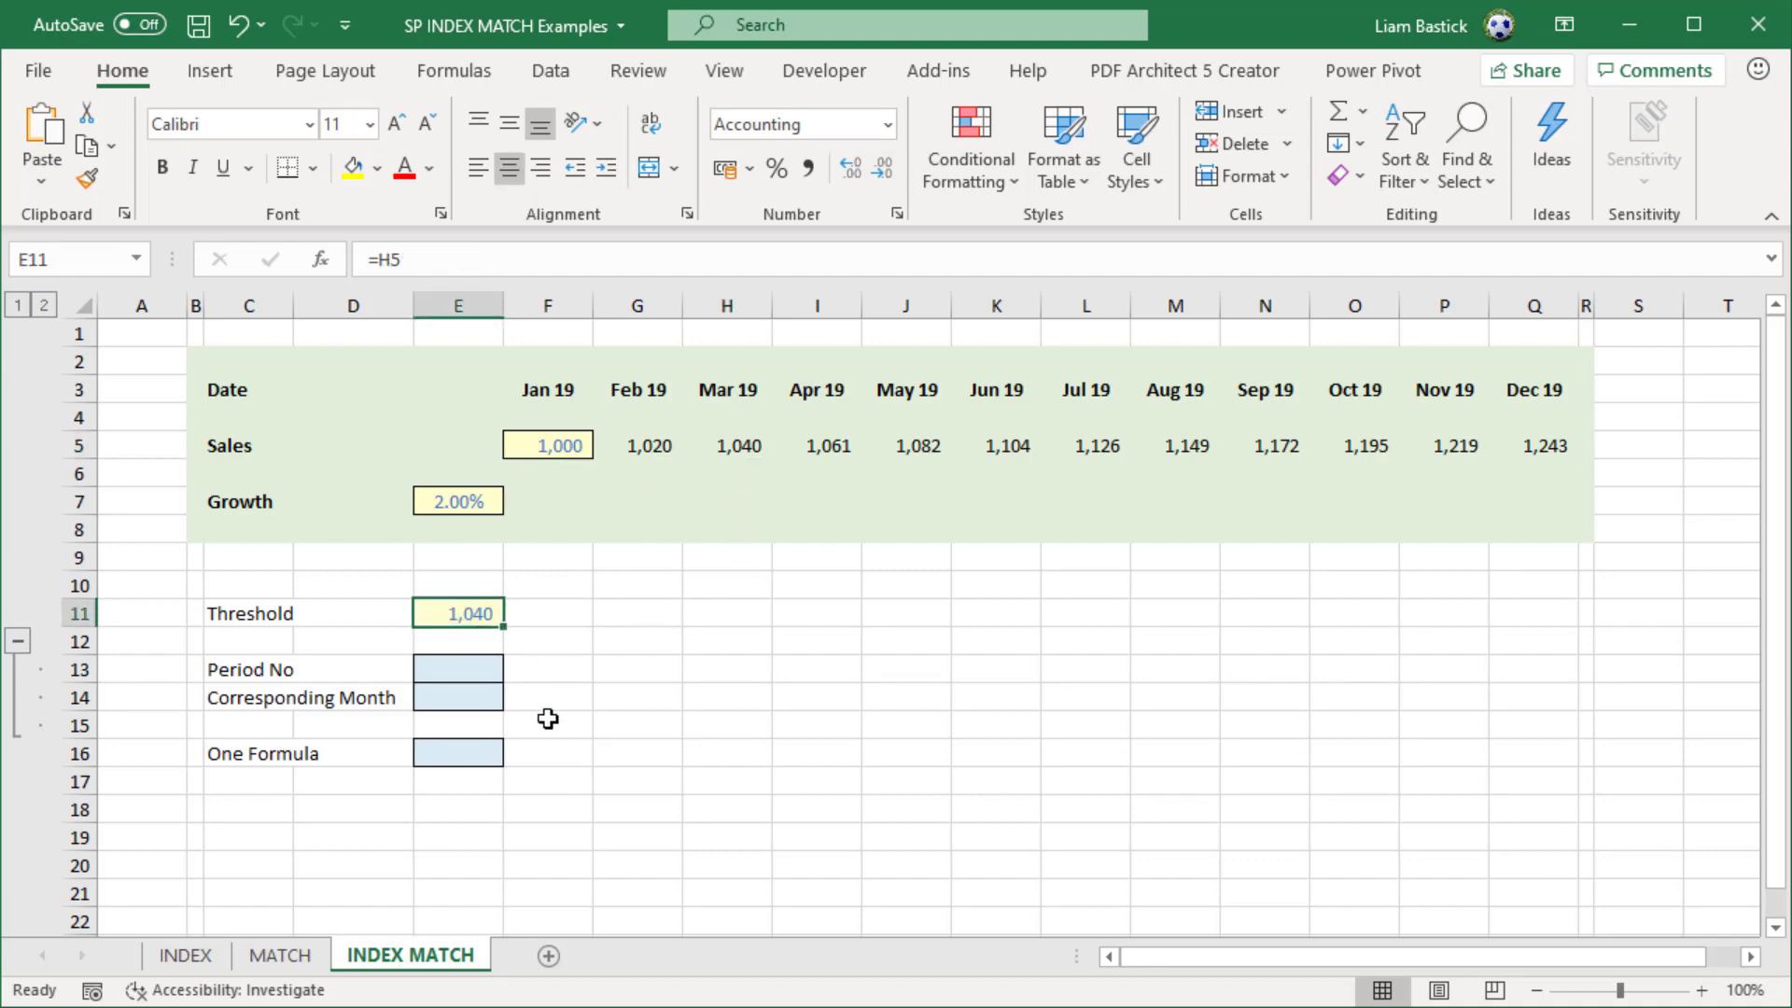
Step: Enter =MATCH(E11,F5:Q5,0) in the Period No cell E13 and check it against the March sales cell
left_click(446, 679)
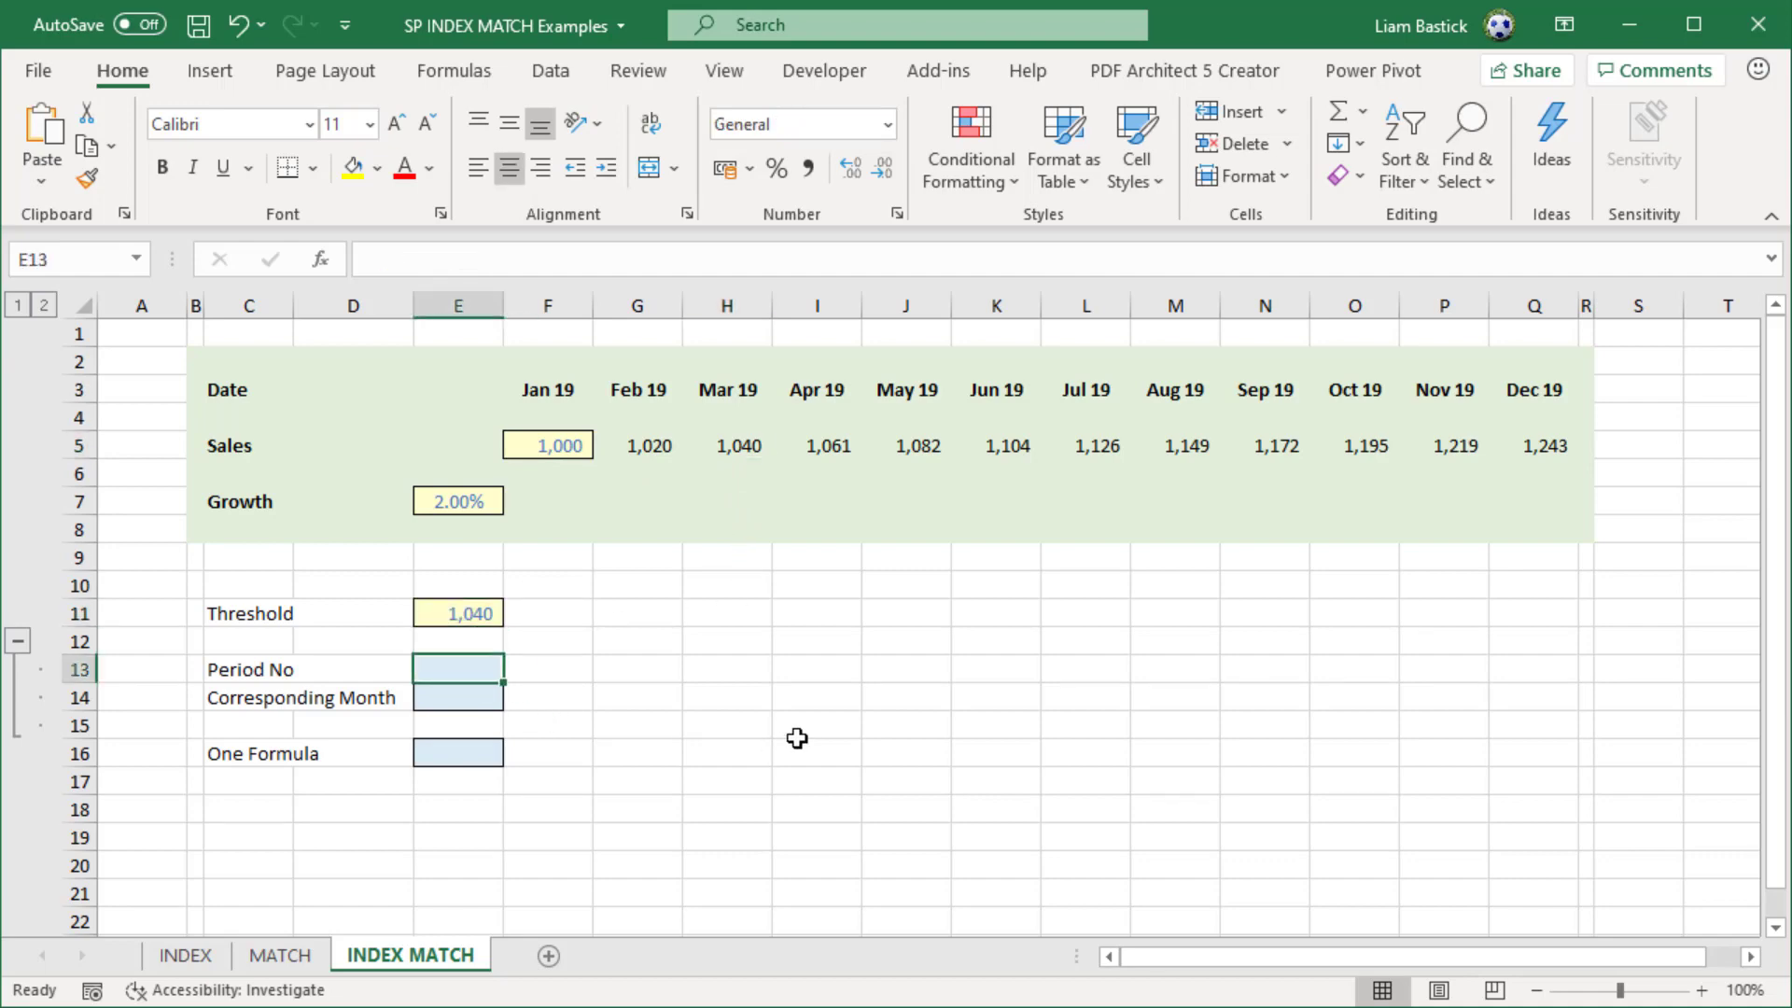
type("=match(")
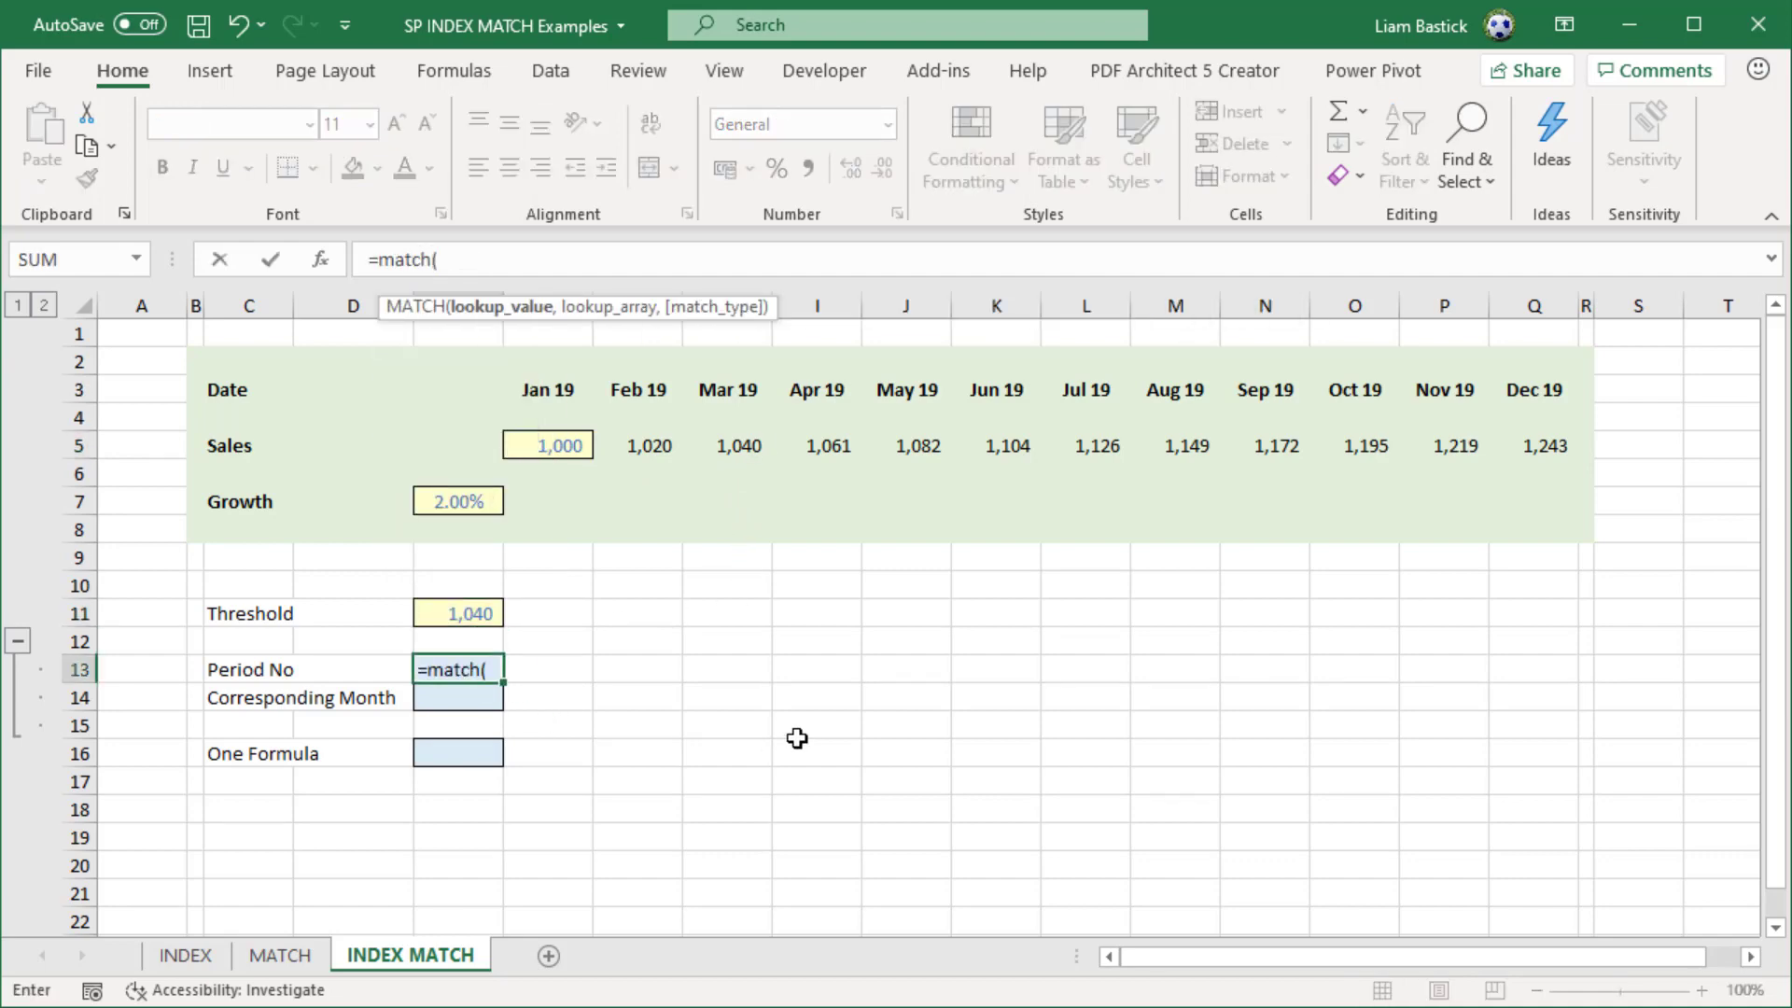
left_click(481, 611)
type(",")
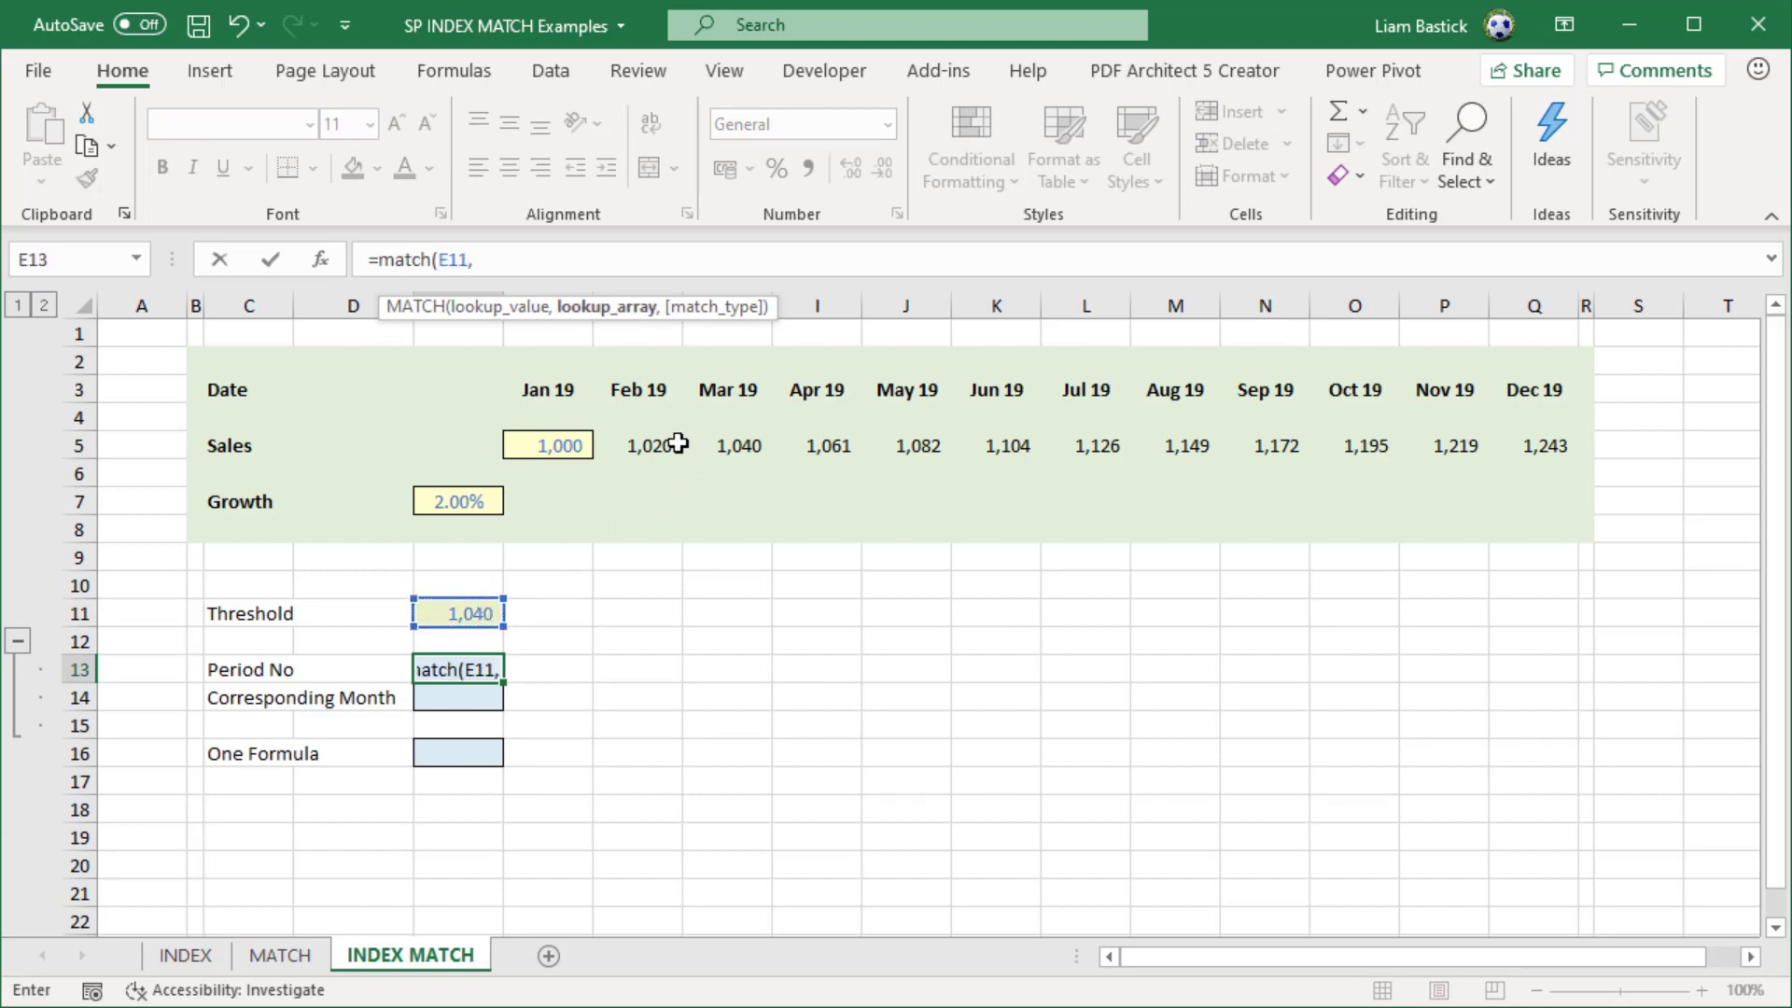
left_click_drag(571, 445, 1507, 448)
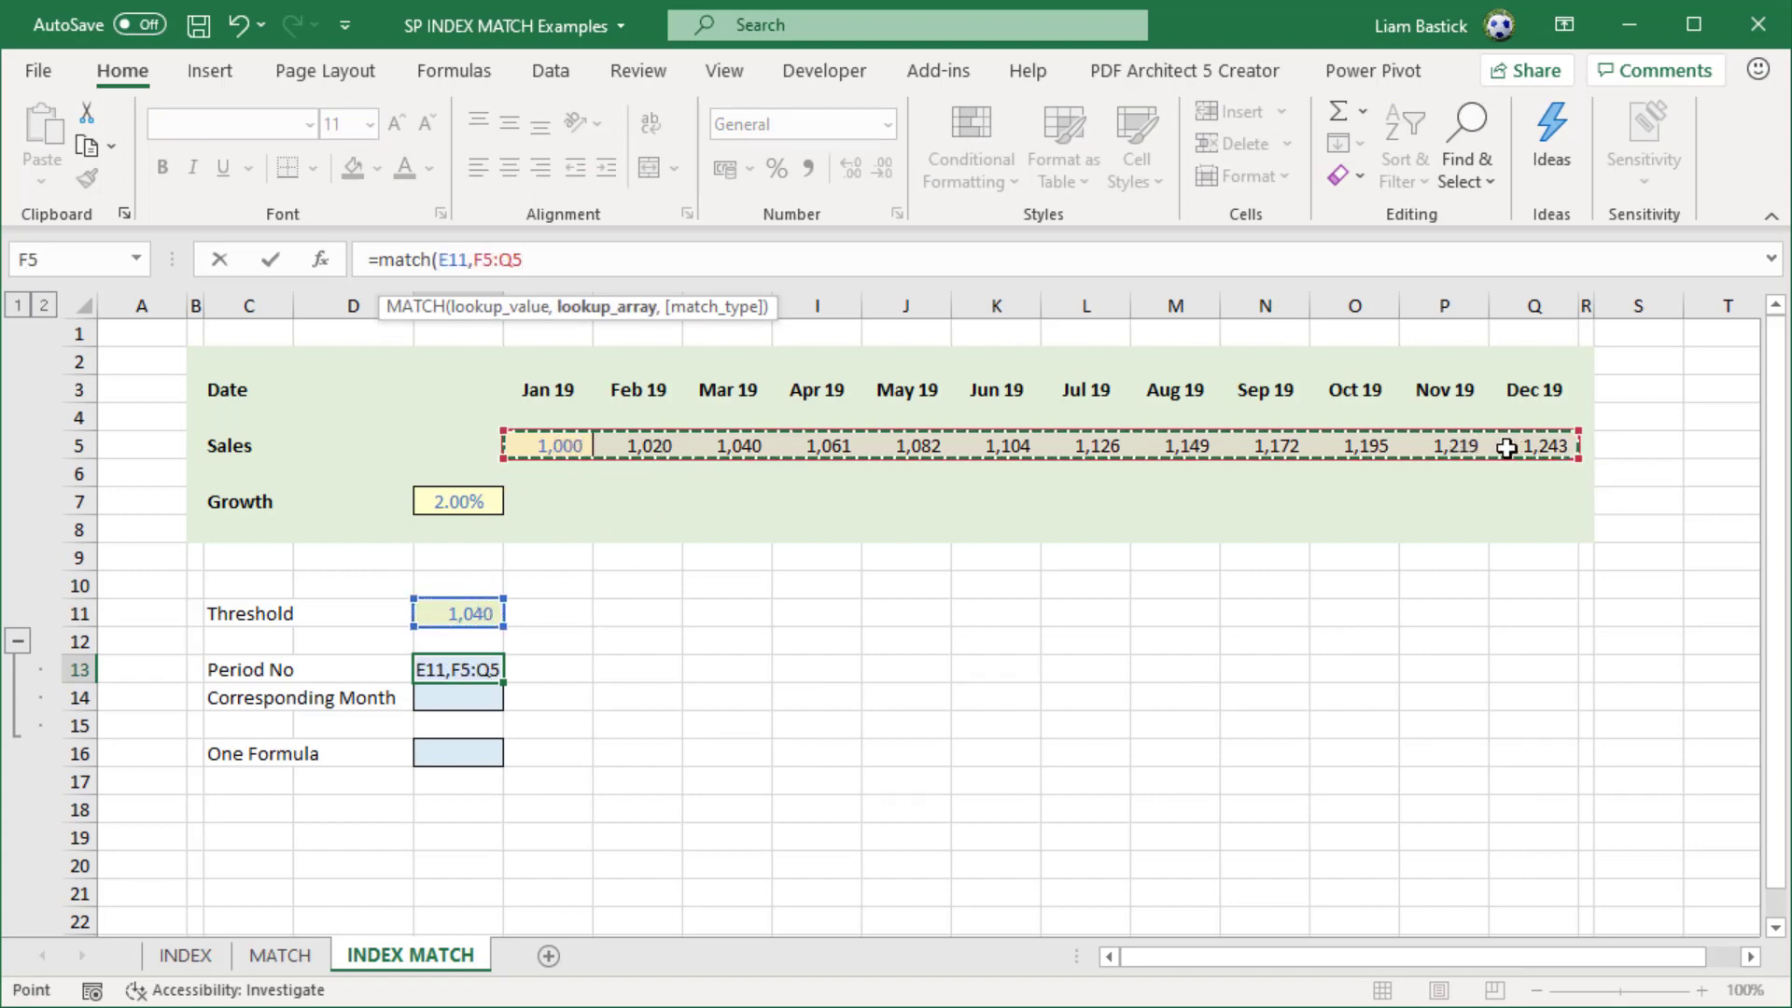
type(",0)")
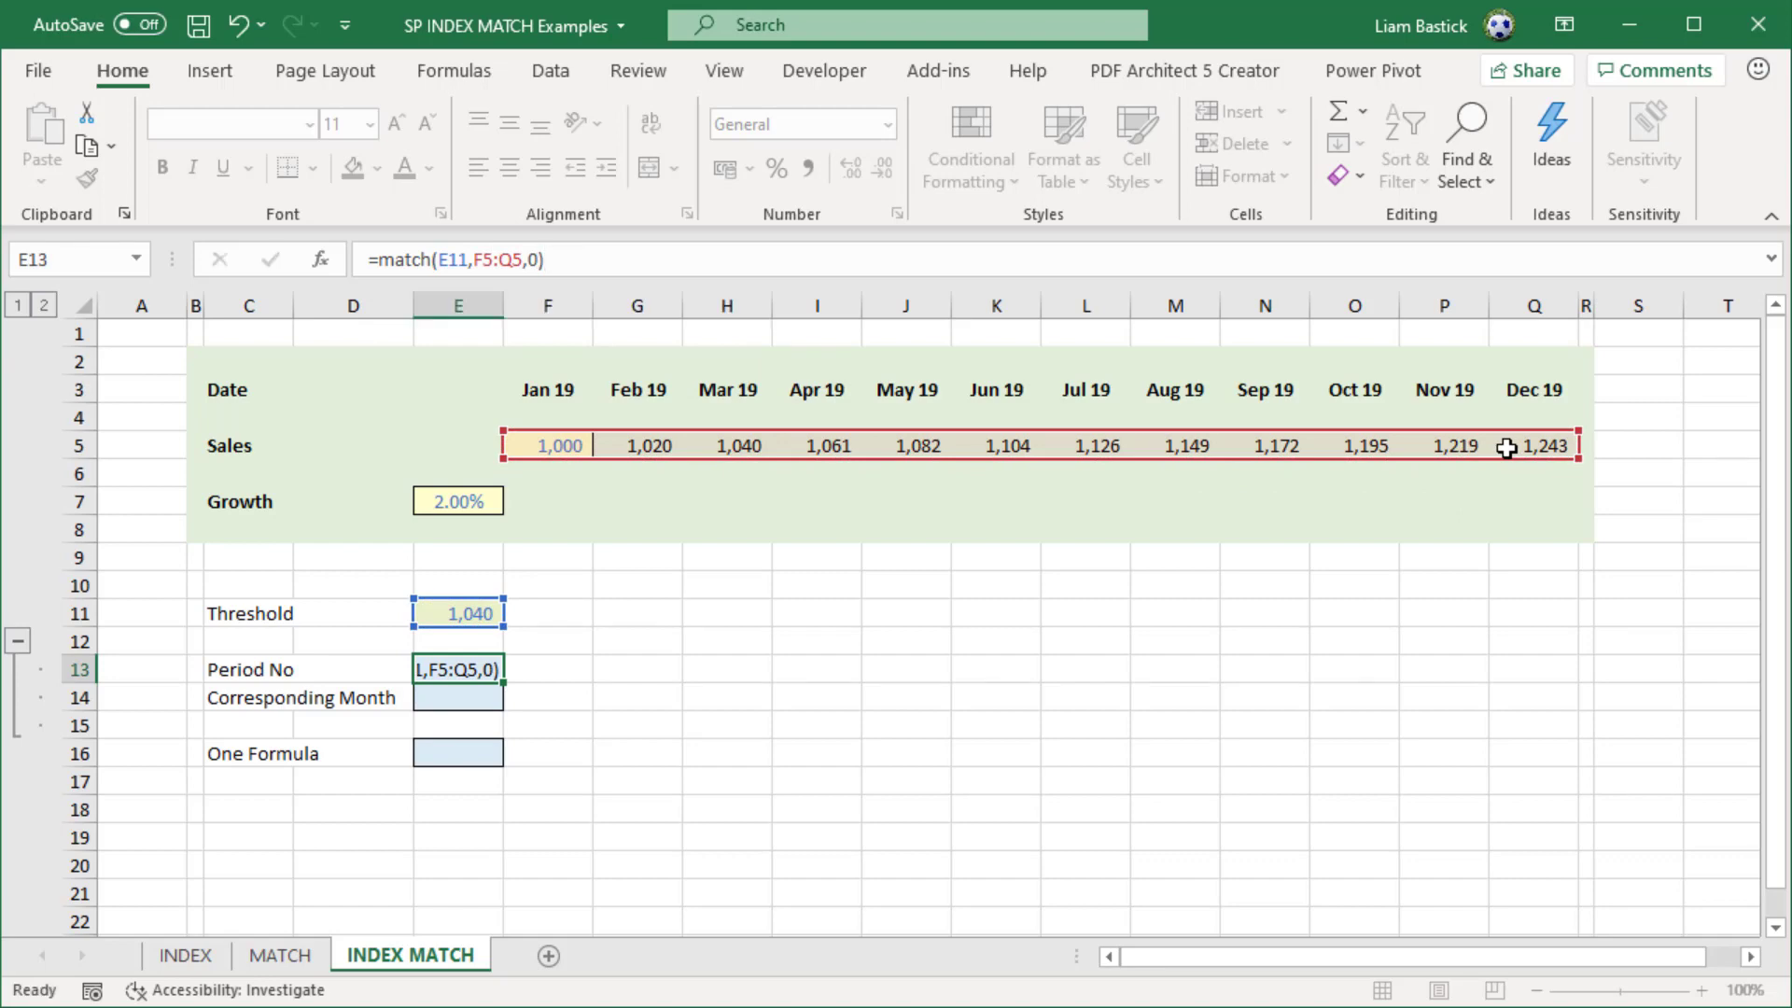
key("Return")
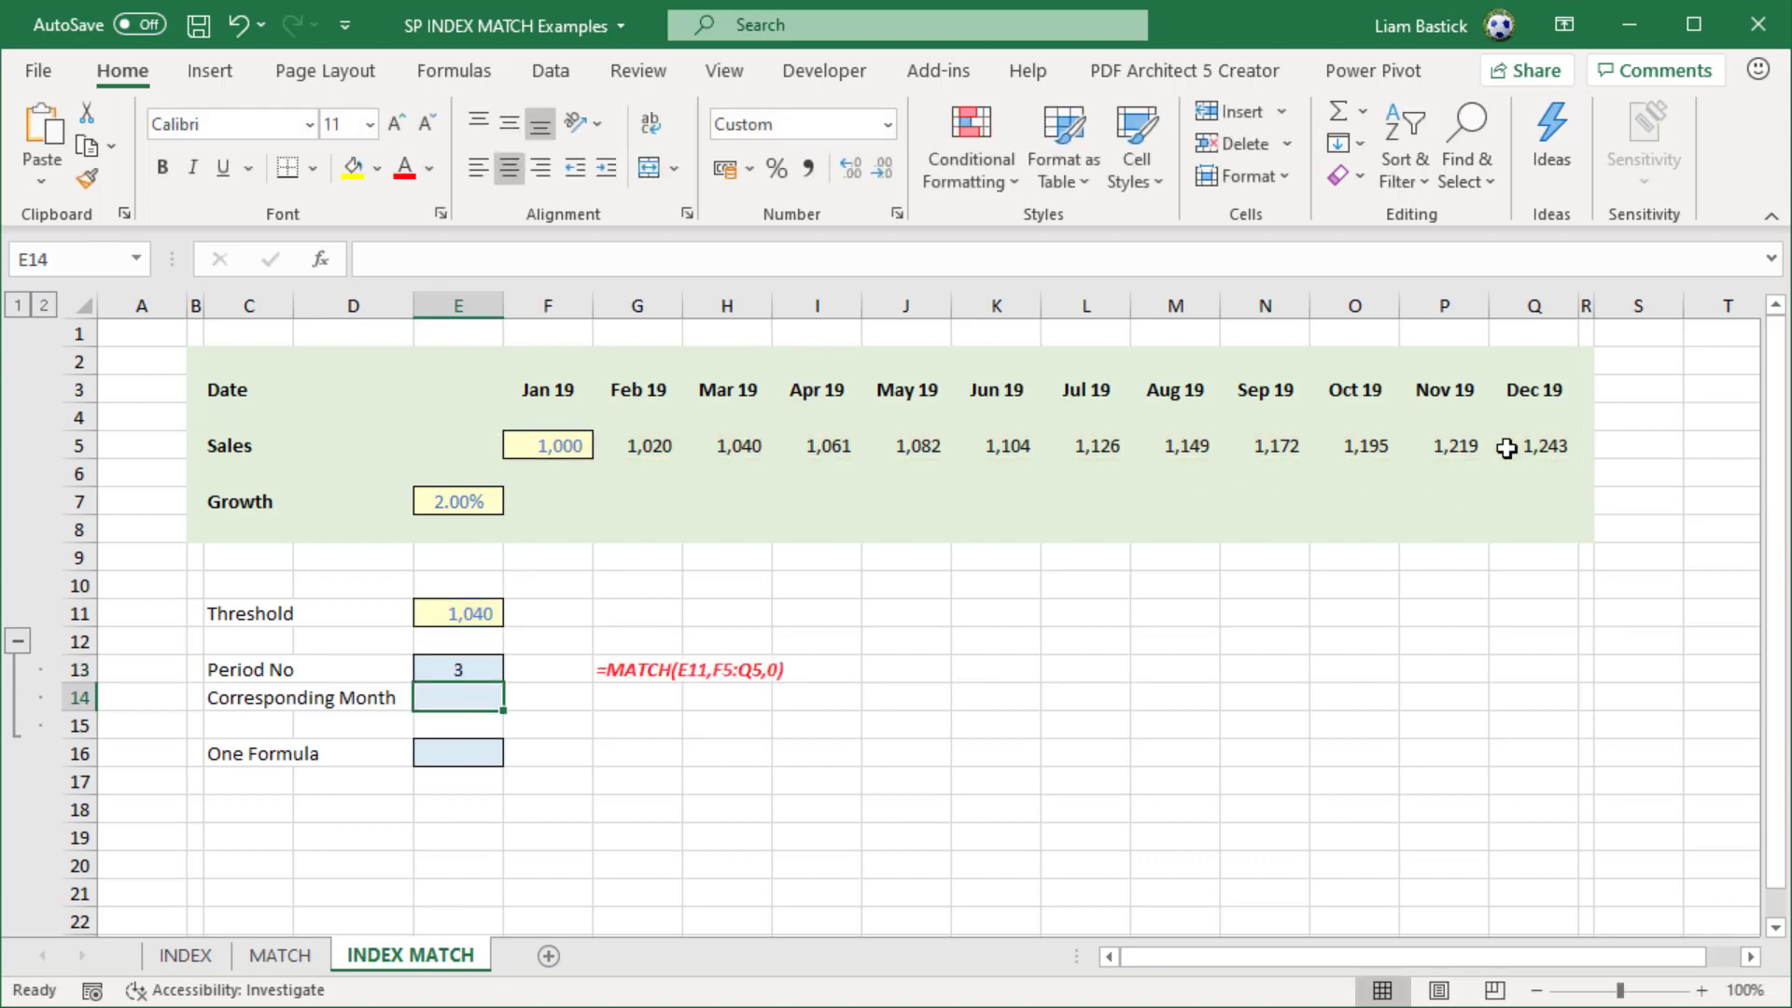
left_click(721, 448)
Step: Enter =INDEX(F3:Q3,E13) in the Corresponding Month cell E14
left_click(485, 691)
type("=index(")
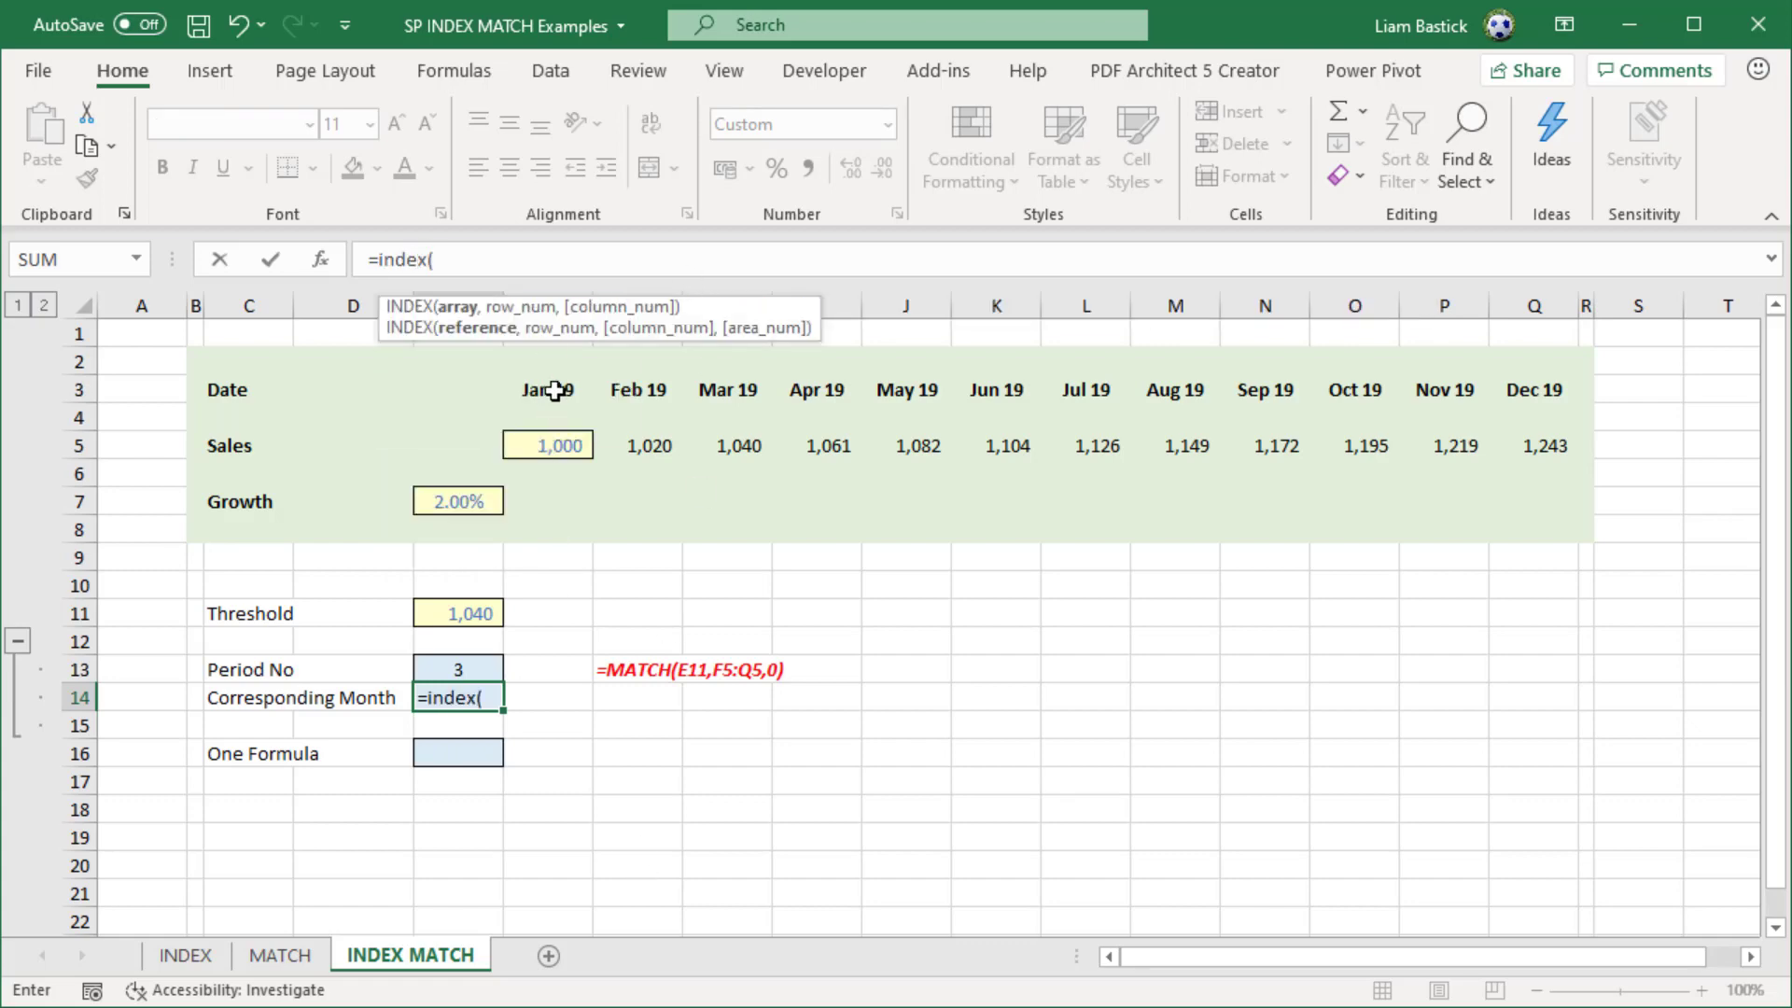
left_click_drag(554, 390, 1492, 384)
type(",")
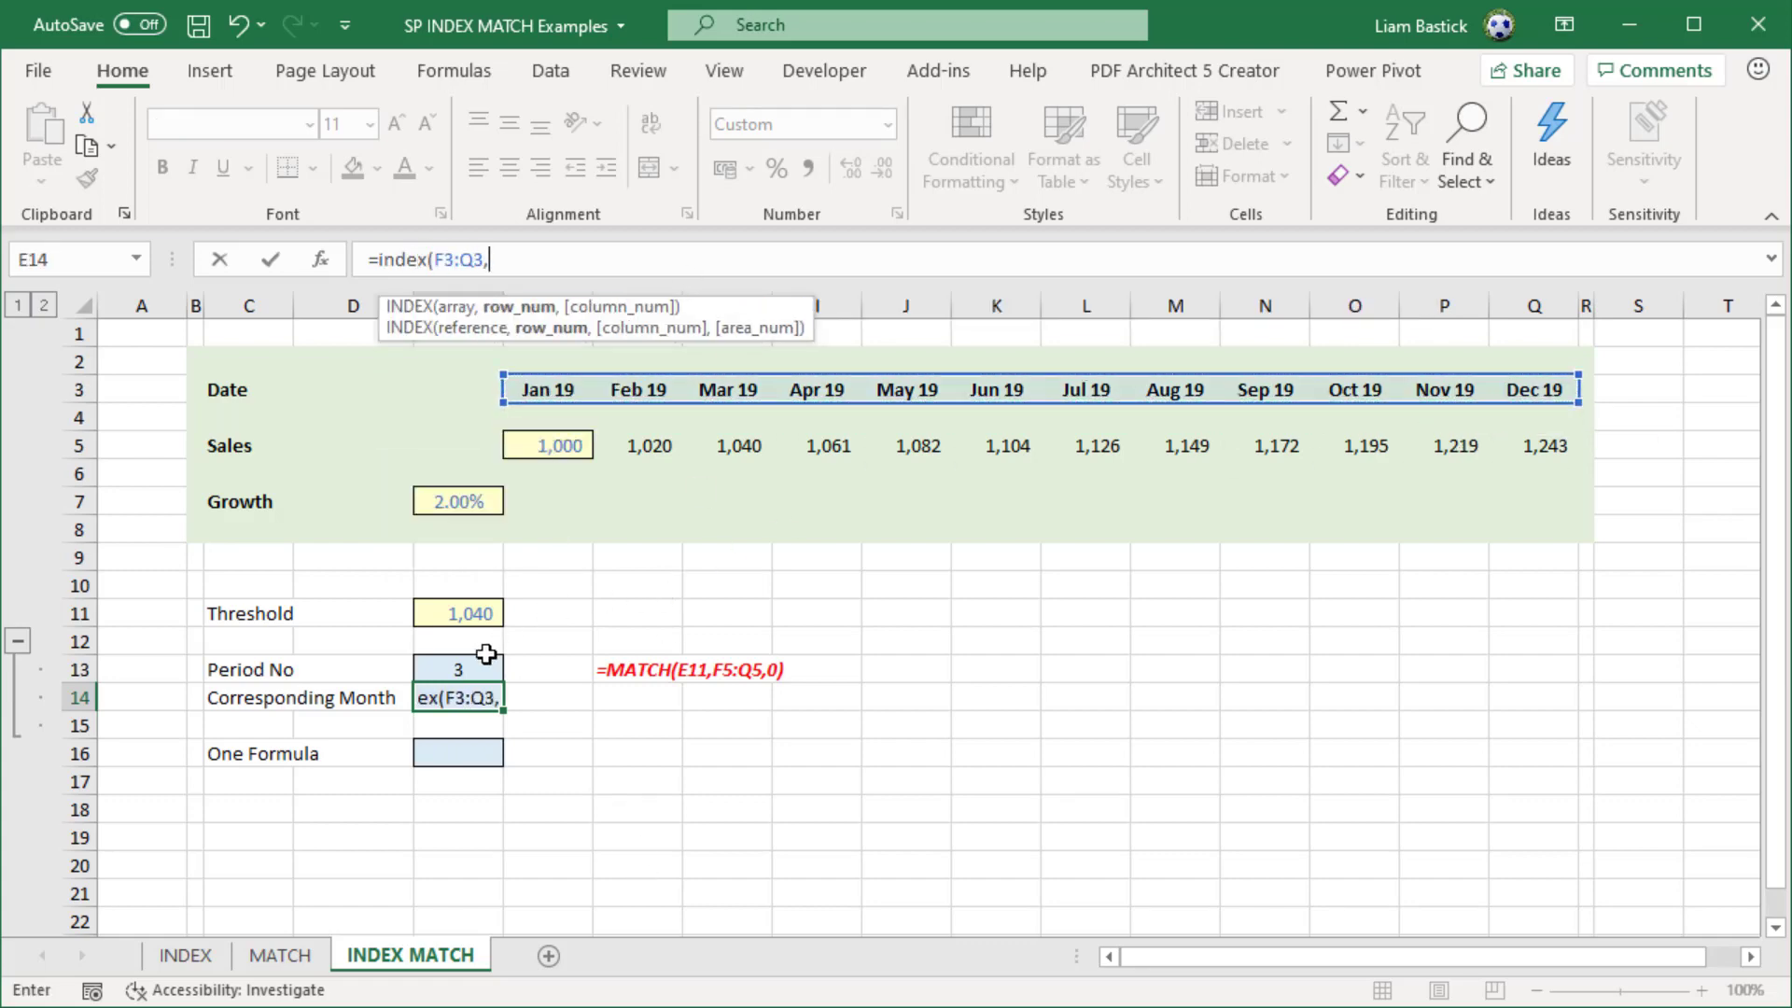
left_click(473, 666)
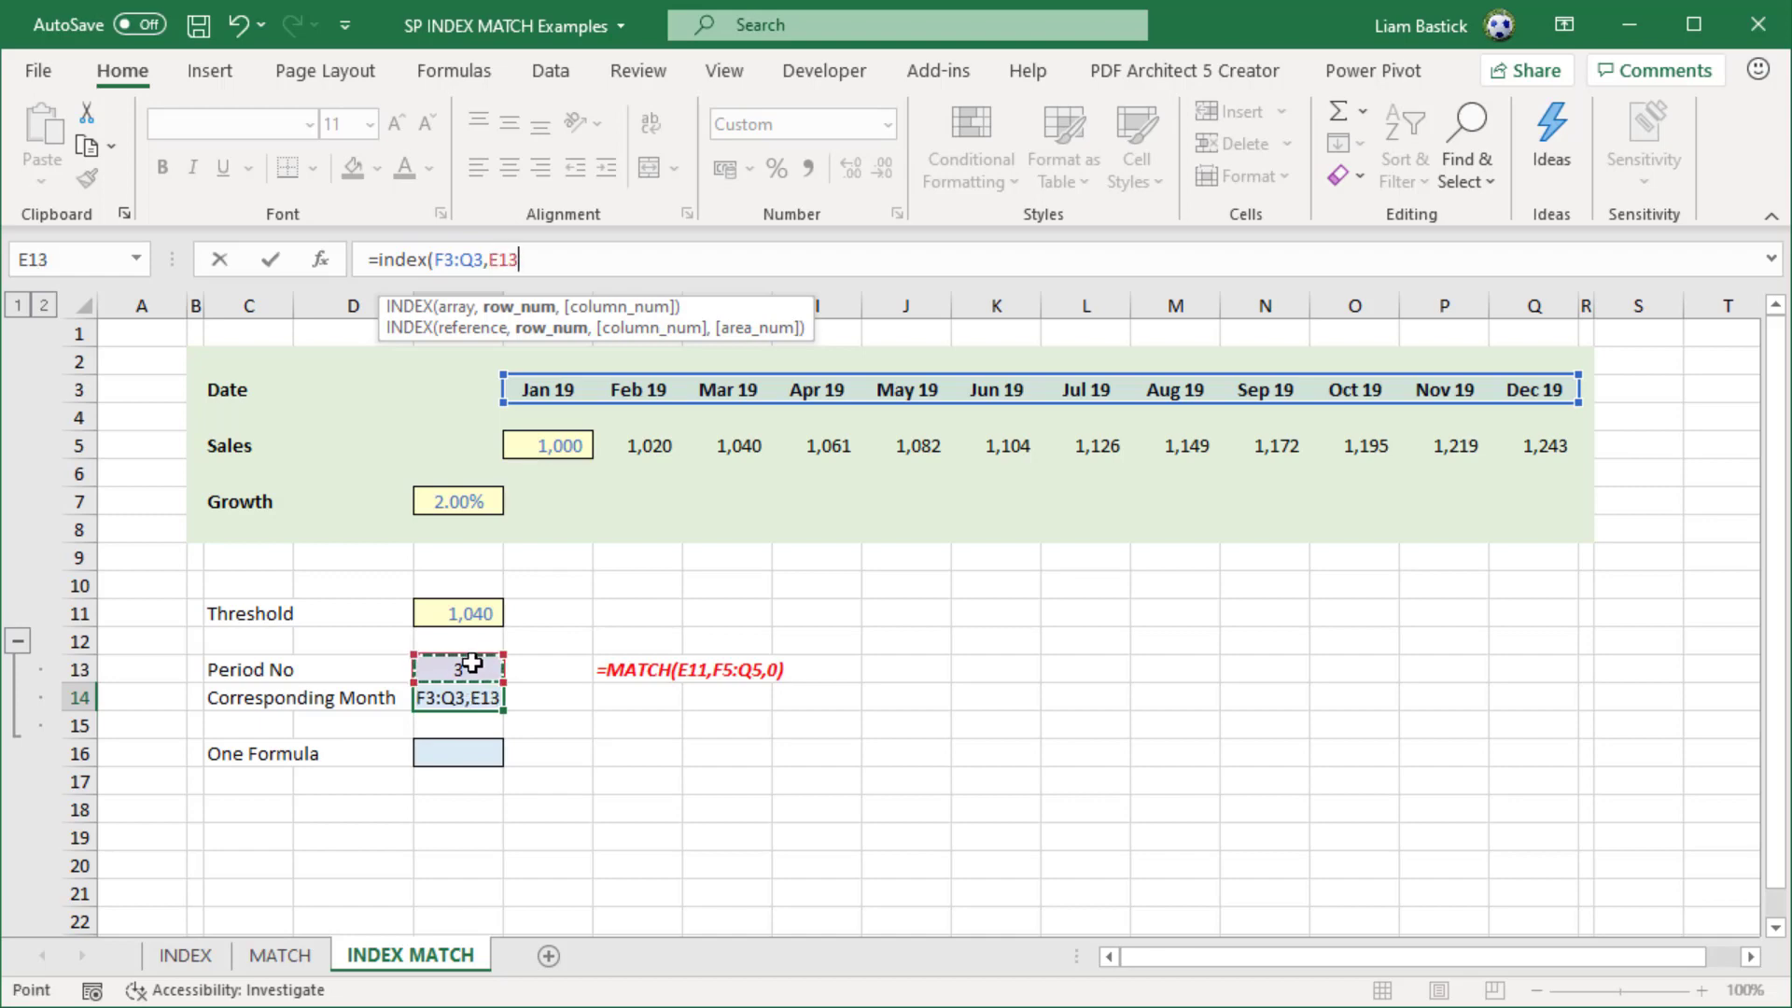
type(")")
key("Return")
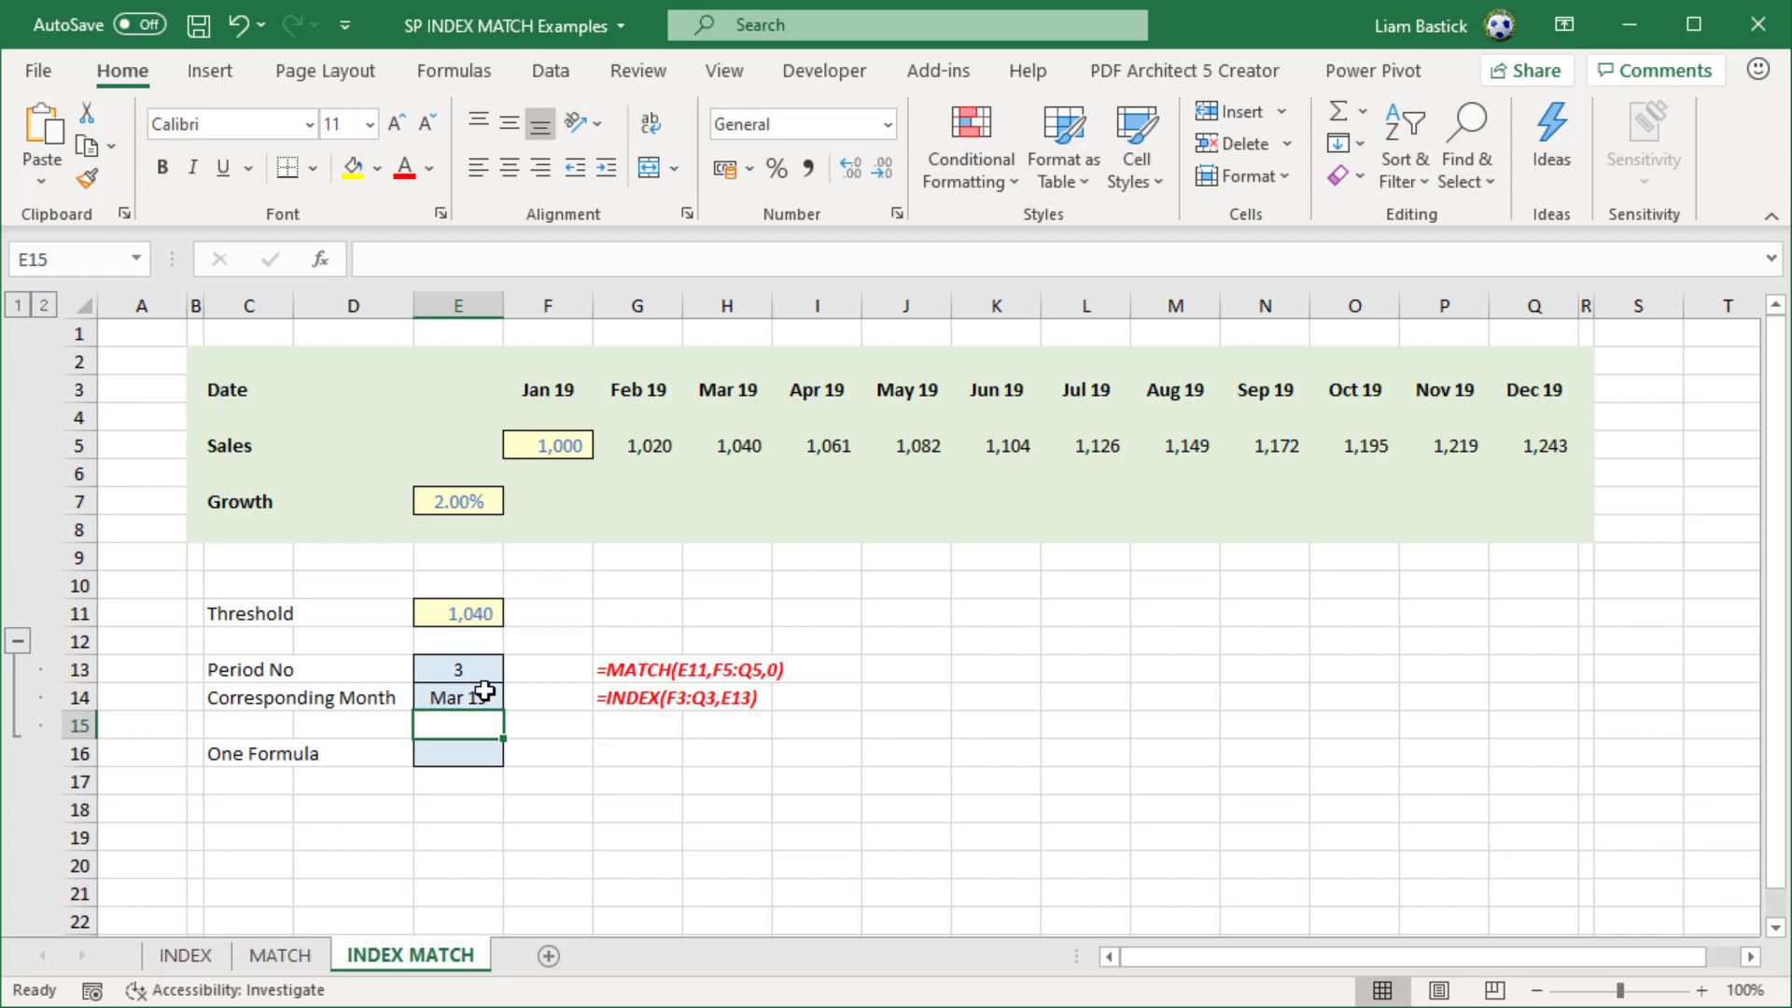
Step: Copy the formula text from the Corresponding Month cell E14 unchanged into the One Formula cell E16
left_click(478, 696)
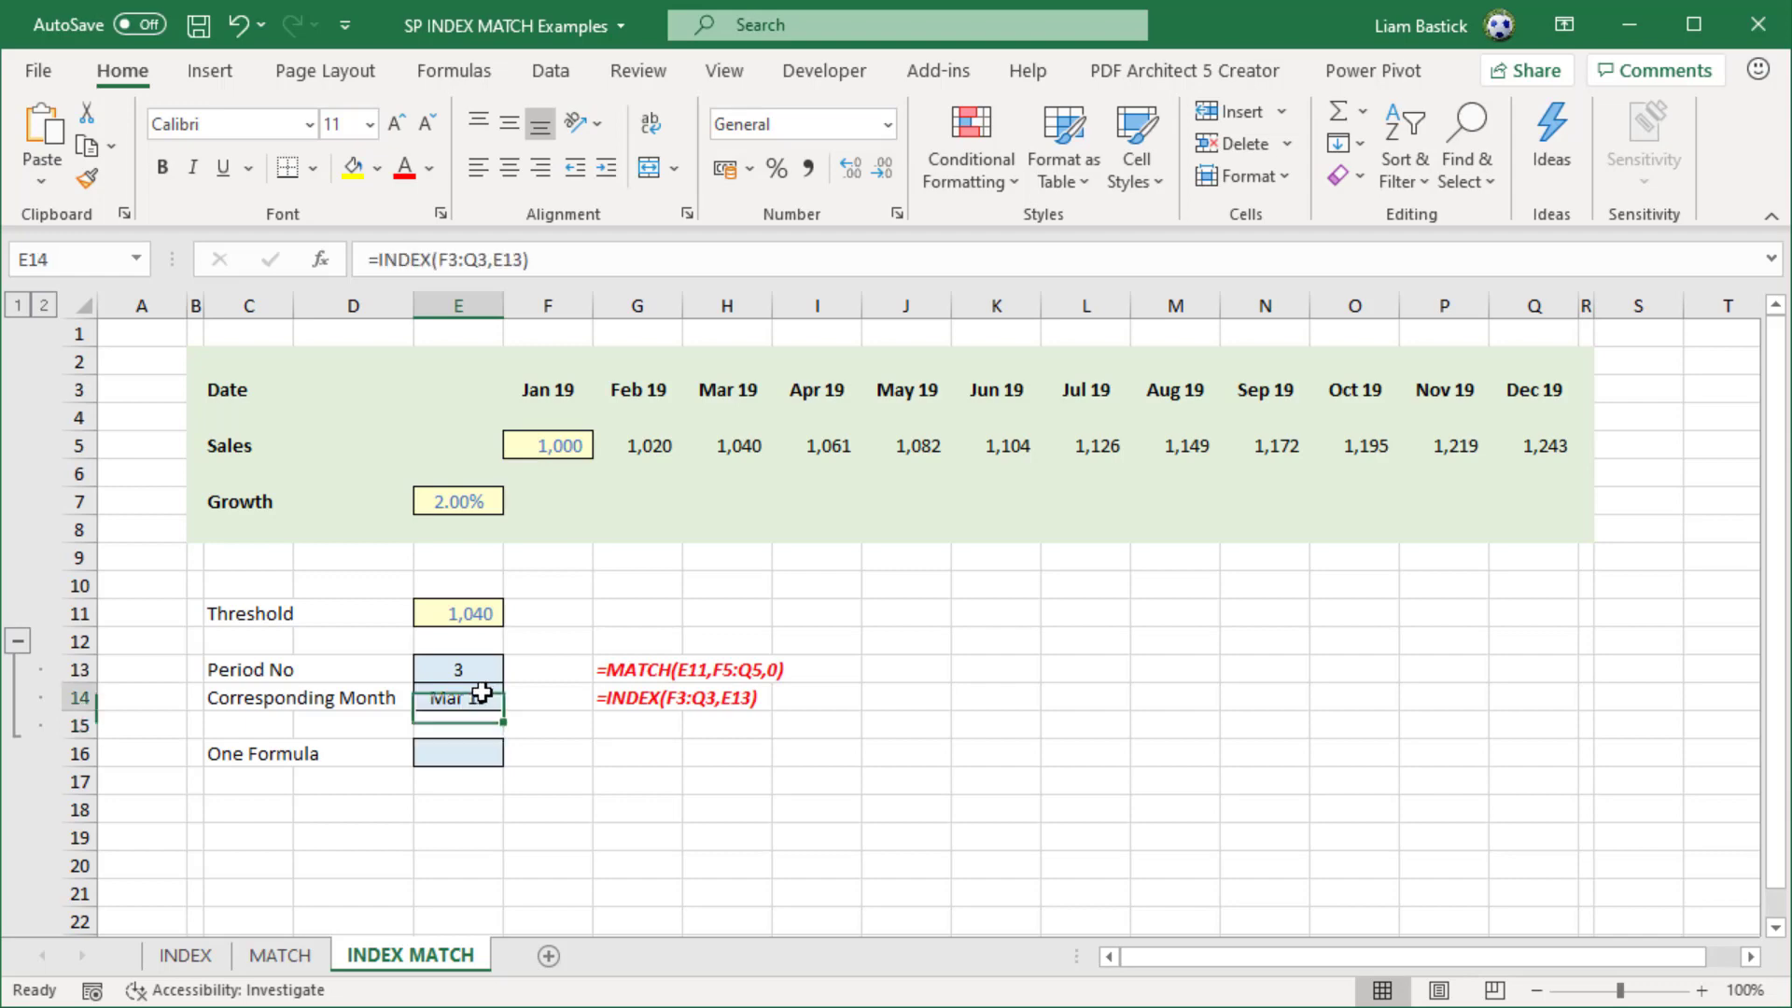
key("F2")
key("ctrl+c")
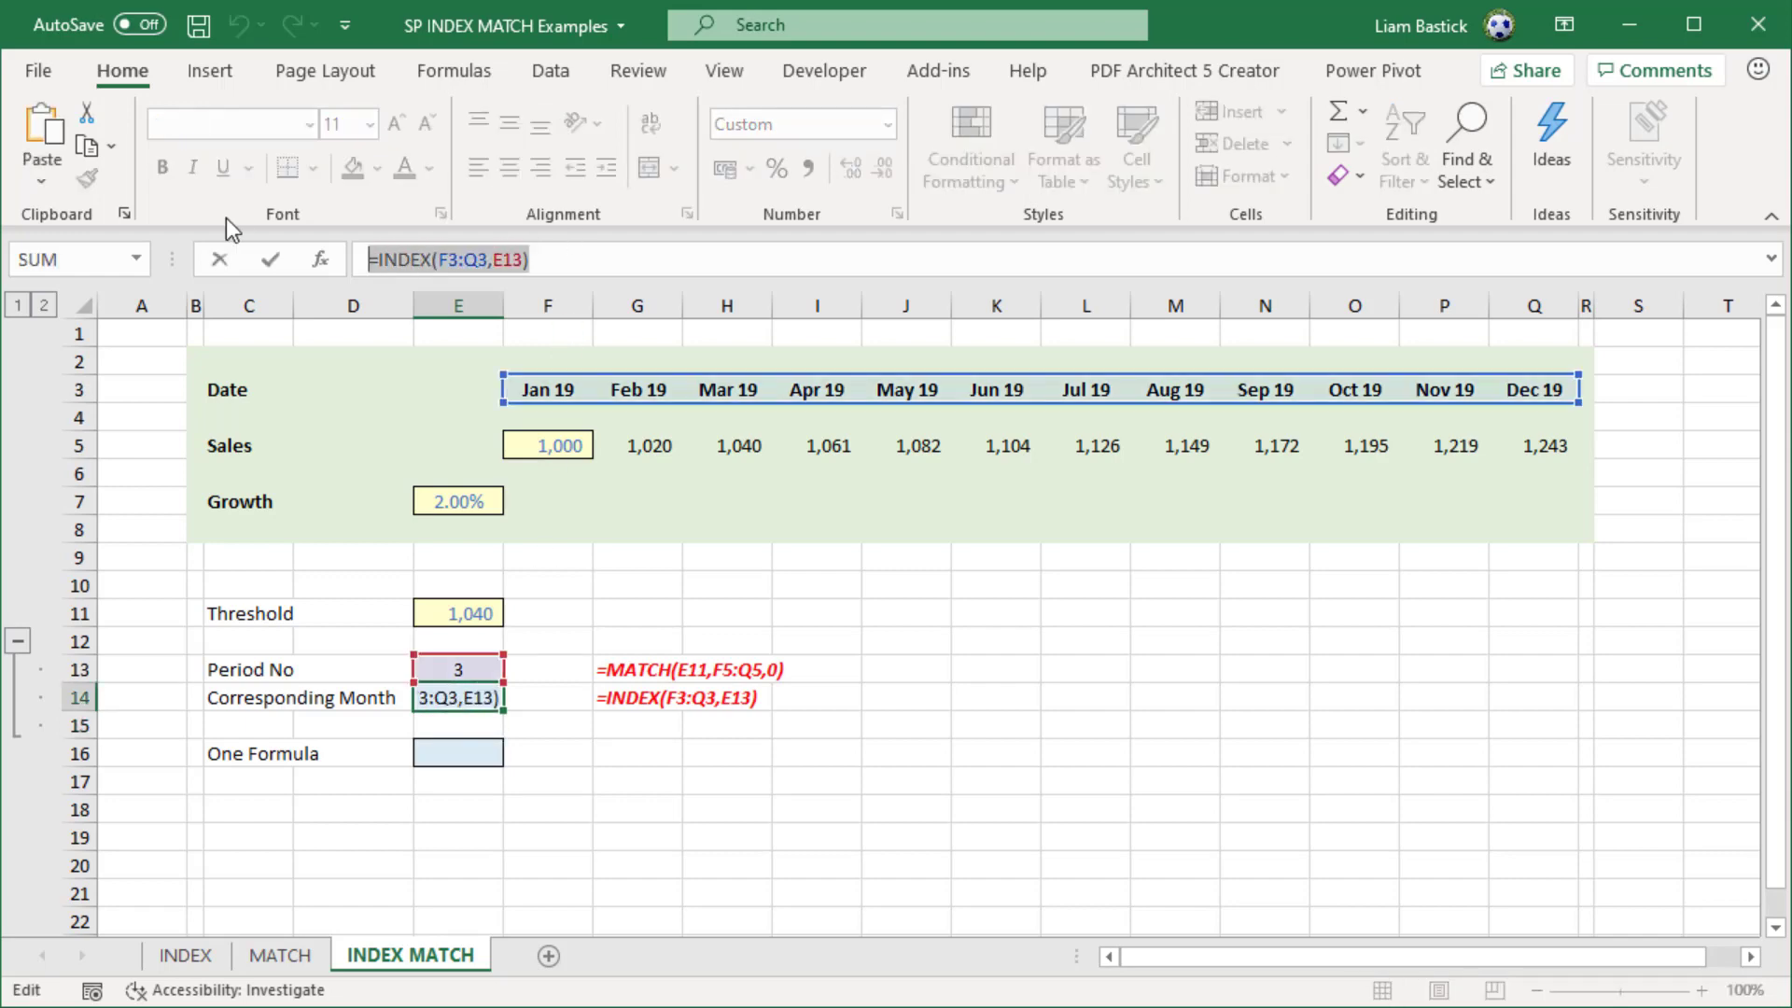
key("Return")
key("Down")
key("Down")
key("Up")
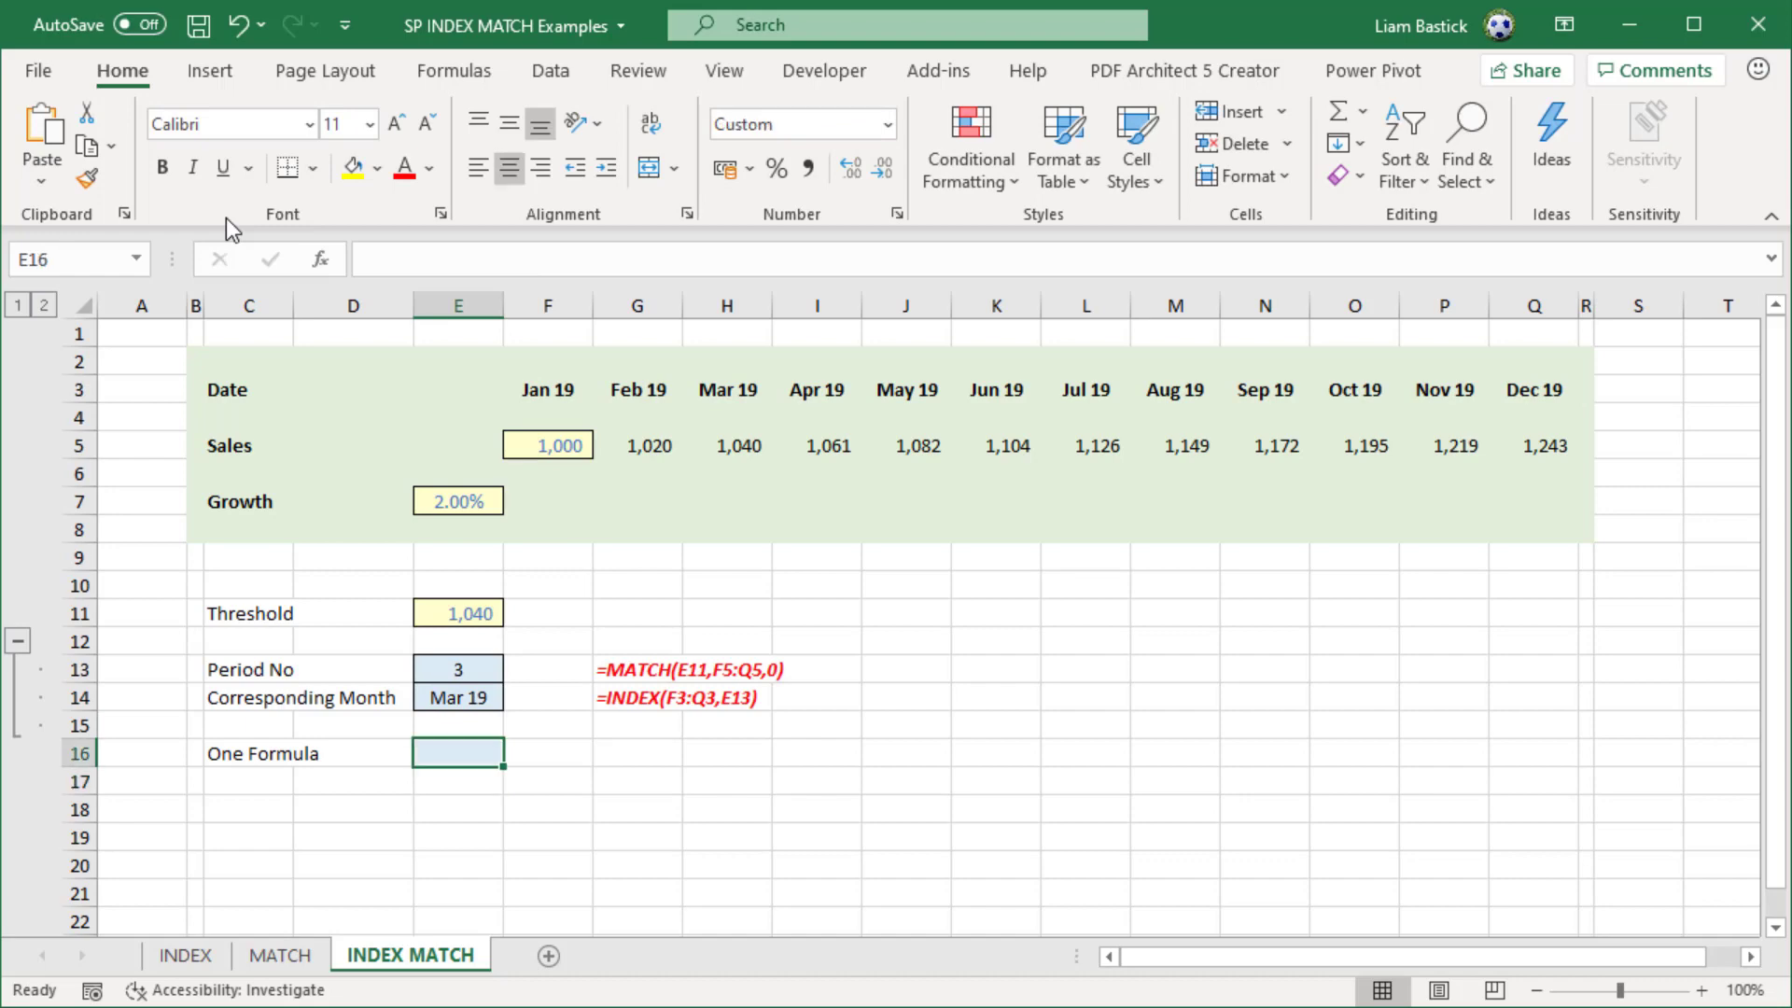
left_click(500, 252)
key("ctrl+v")
key("Return")
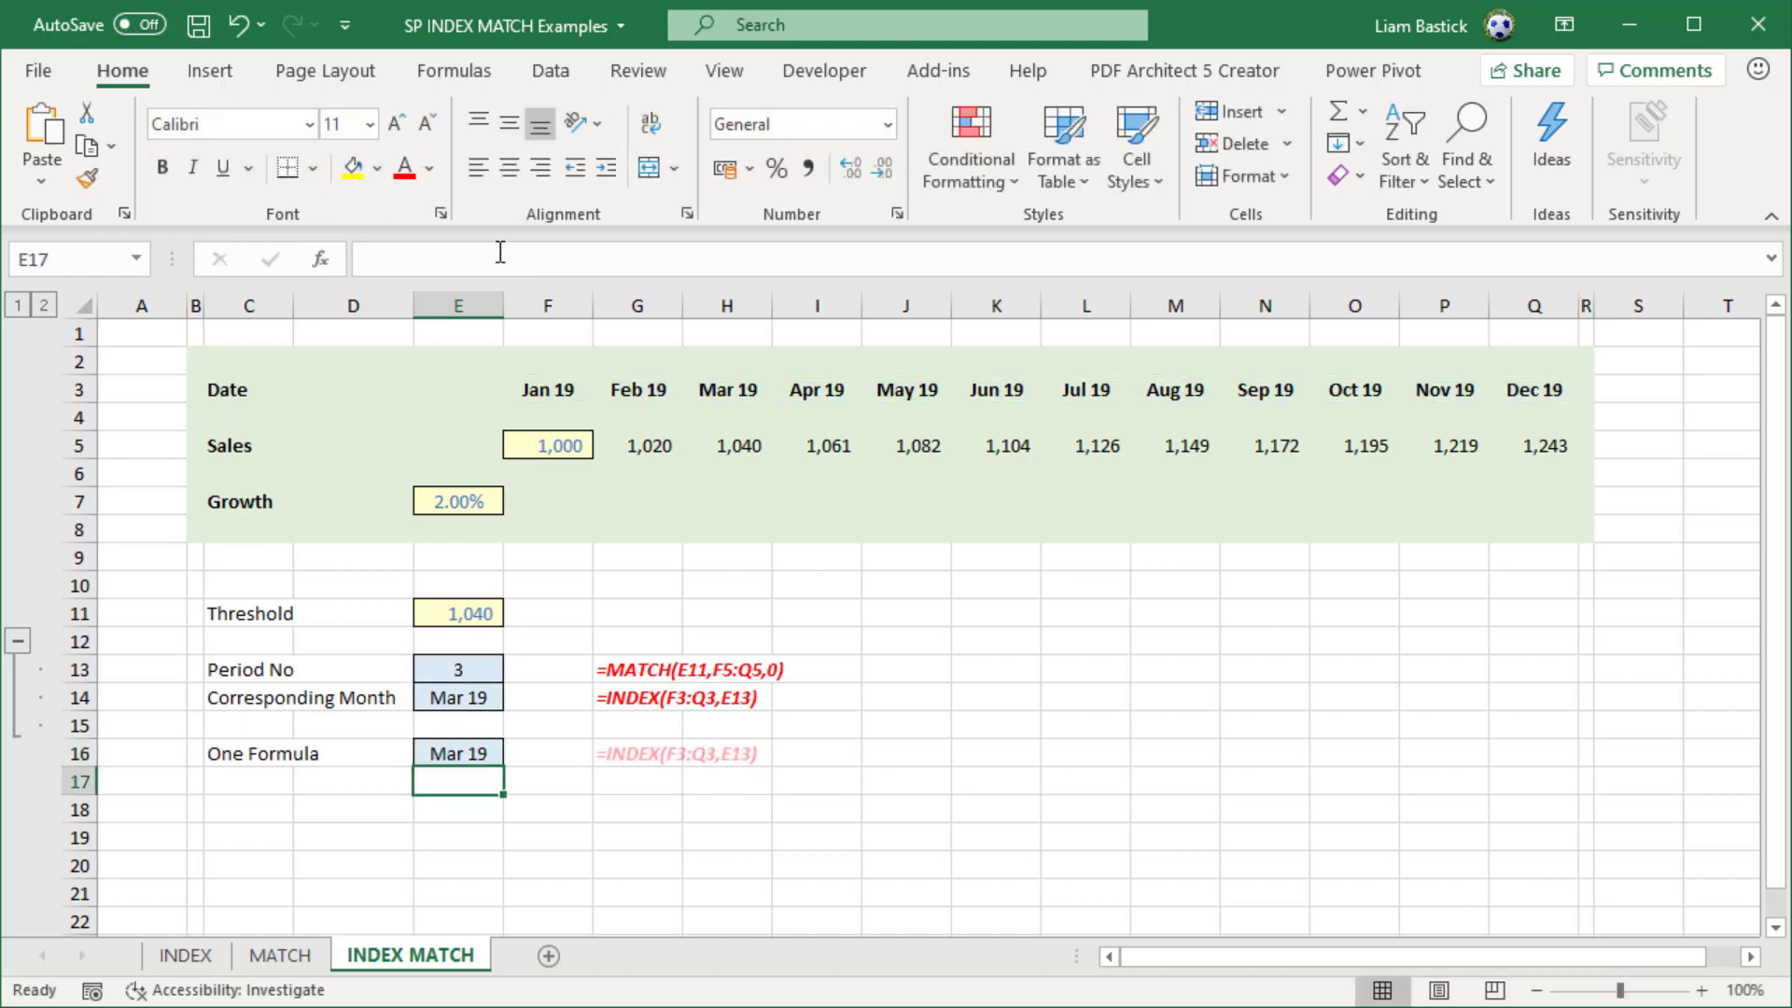
Step: Replace the E13 reference in the One Formula cell E16 with MATCH(E11,F5:Q5,0), copied from the Period No cell
left_click(452, 752)
left_click(476, 668)
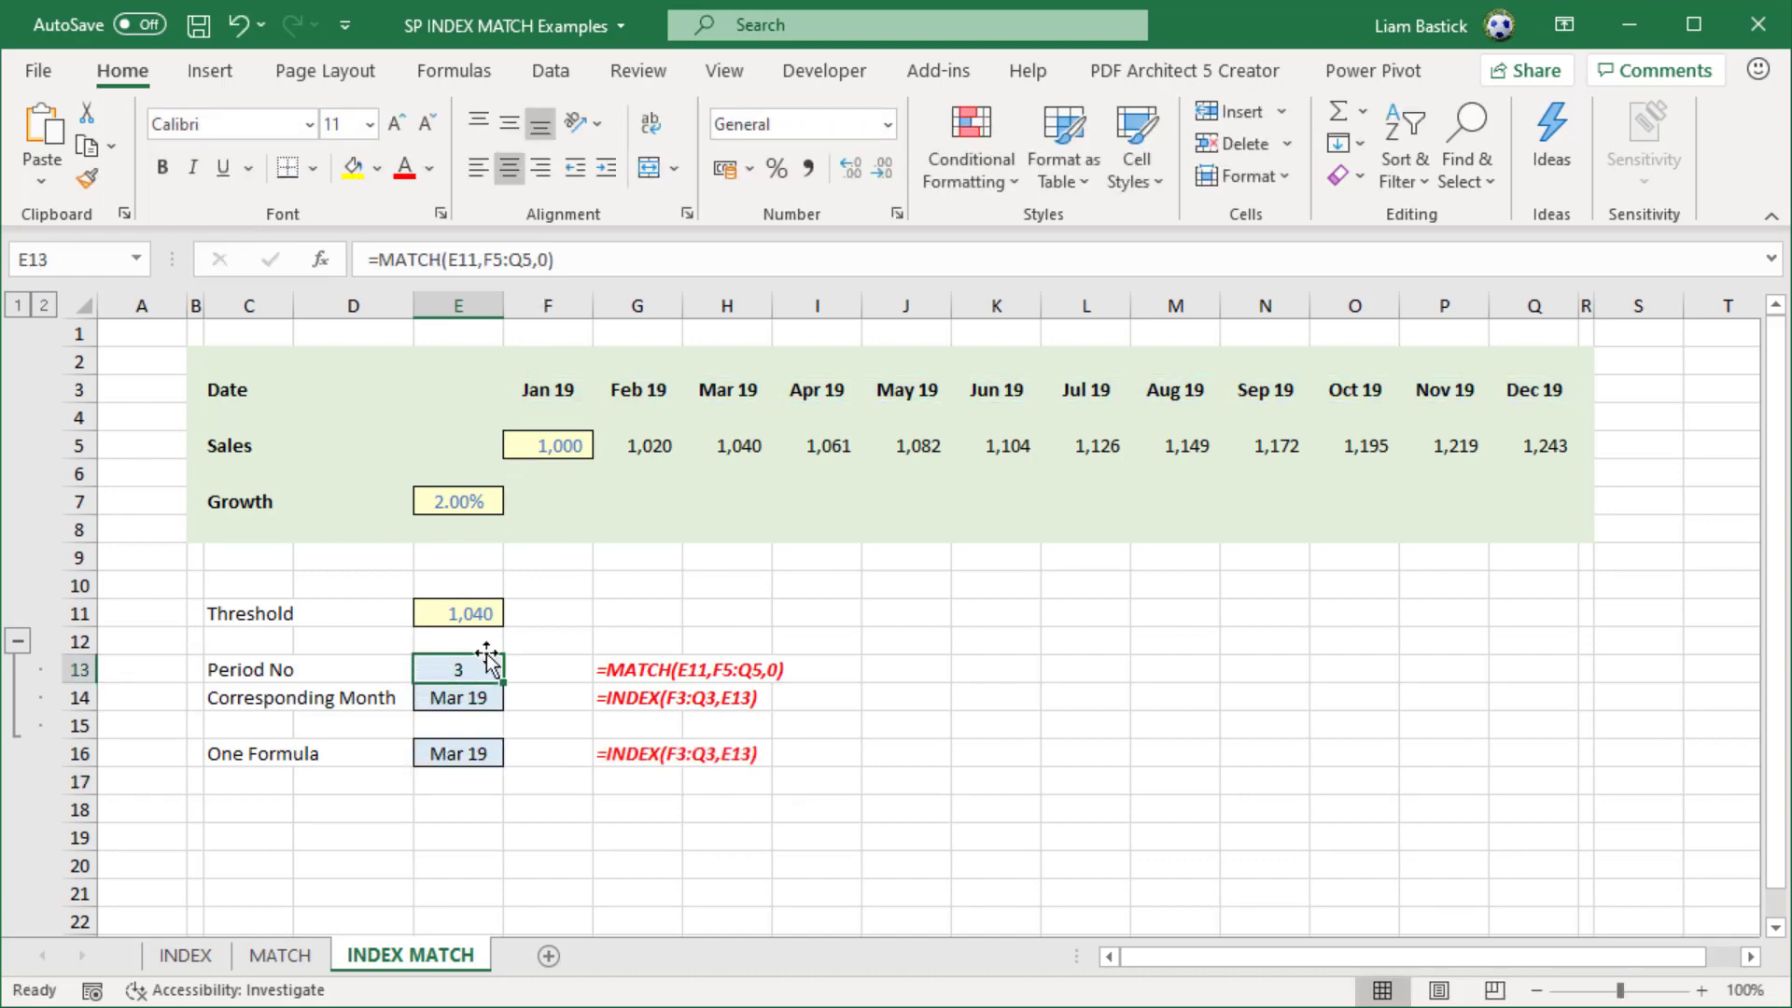
left_click(383, 259)
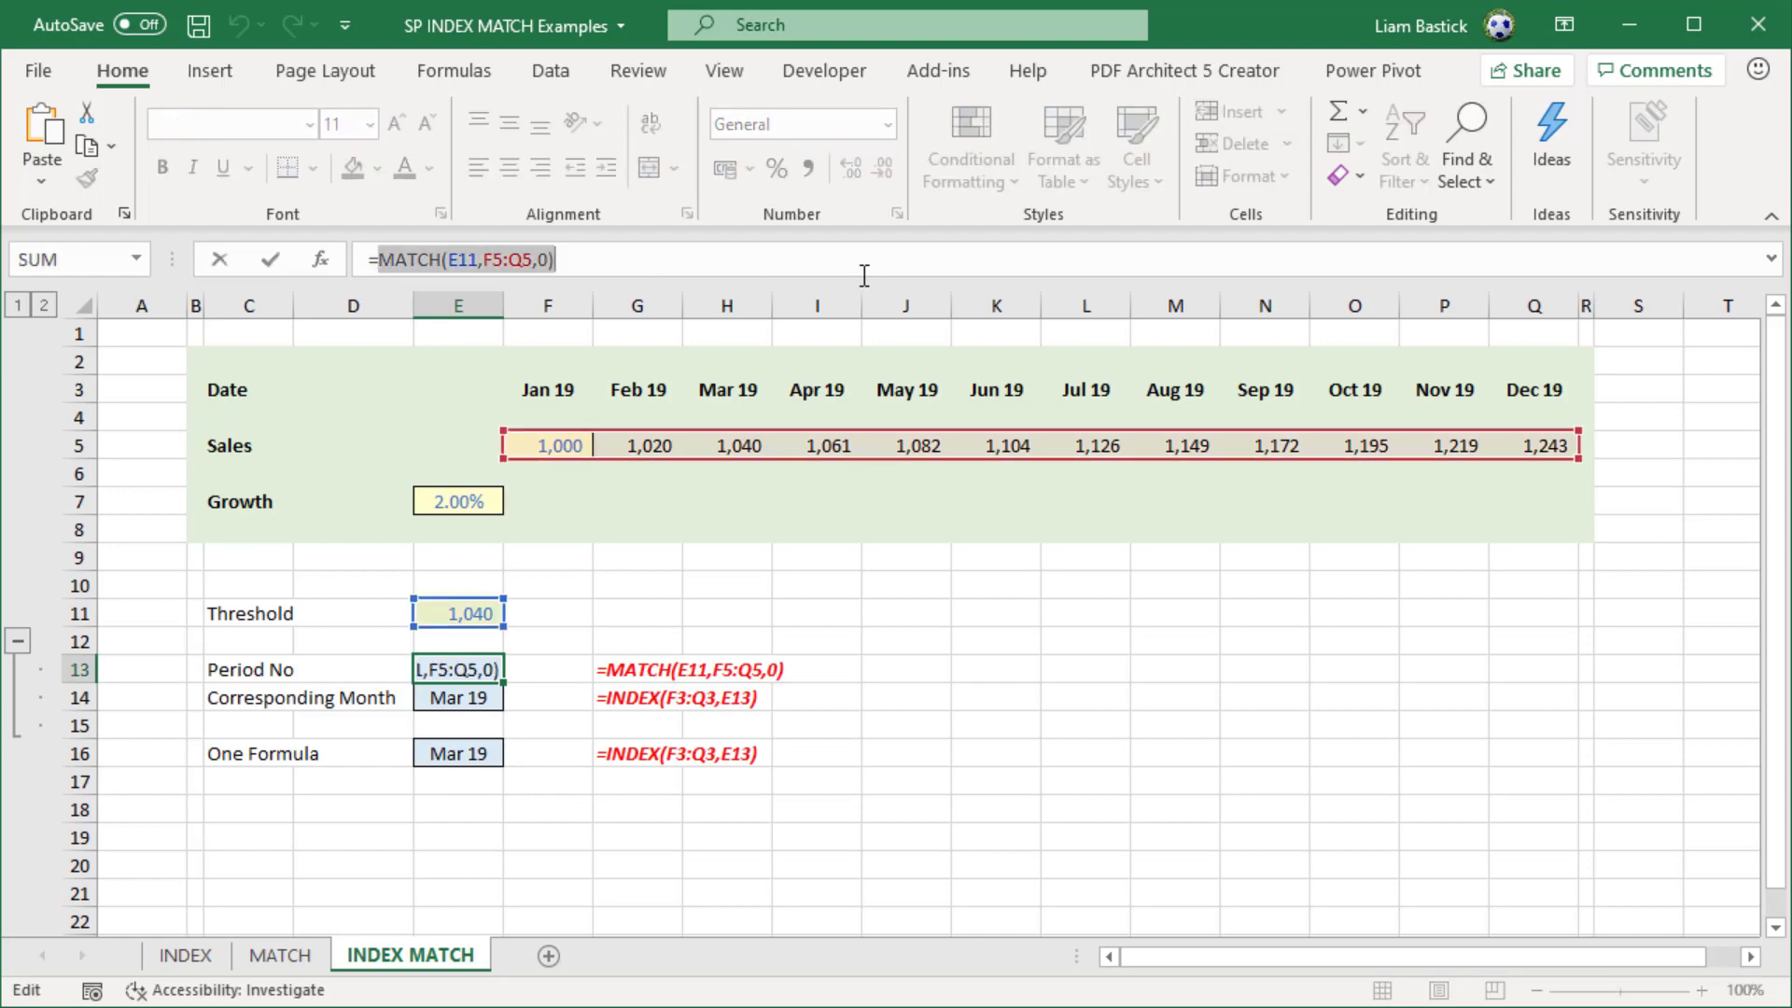
key("Return")
left_click(453, 747)
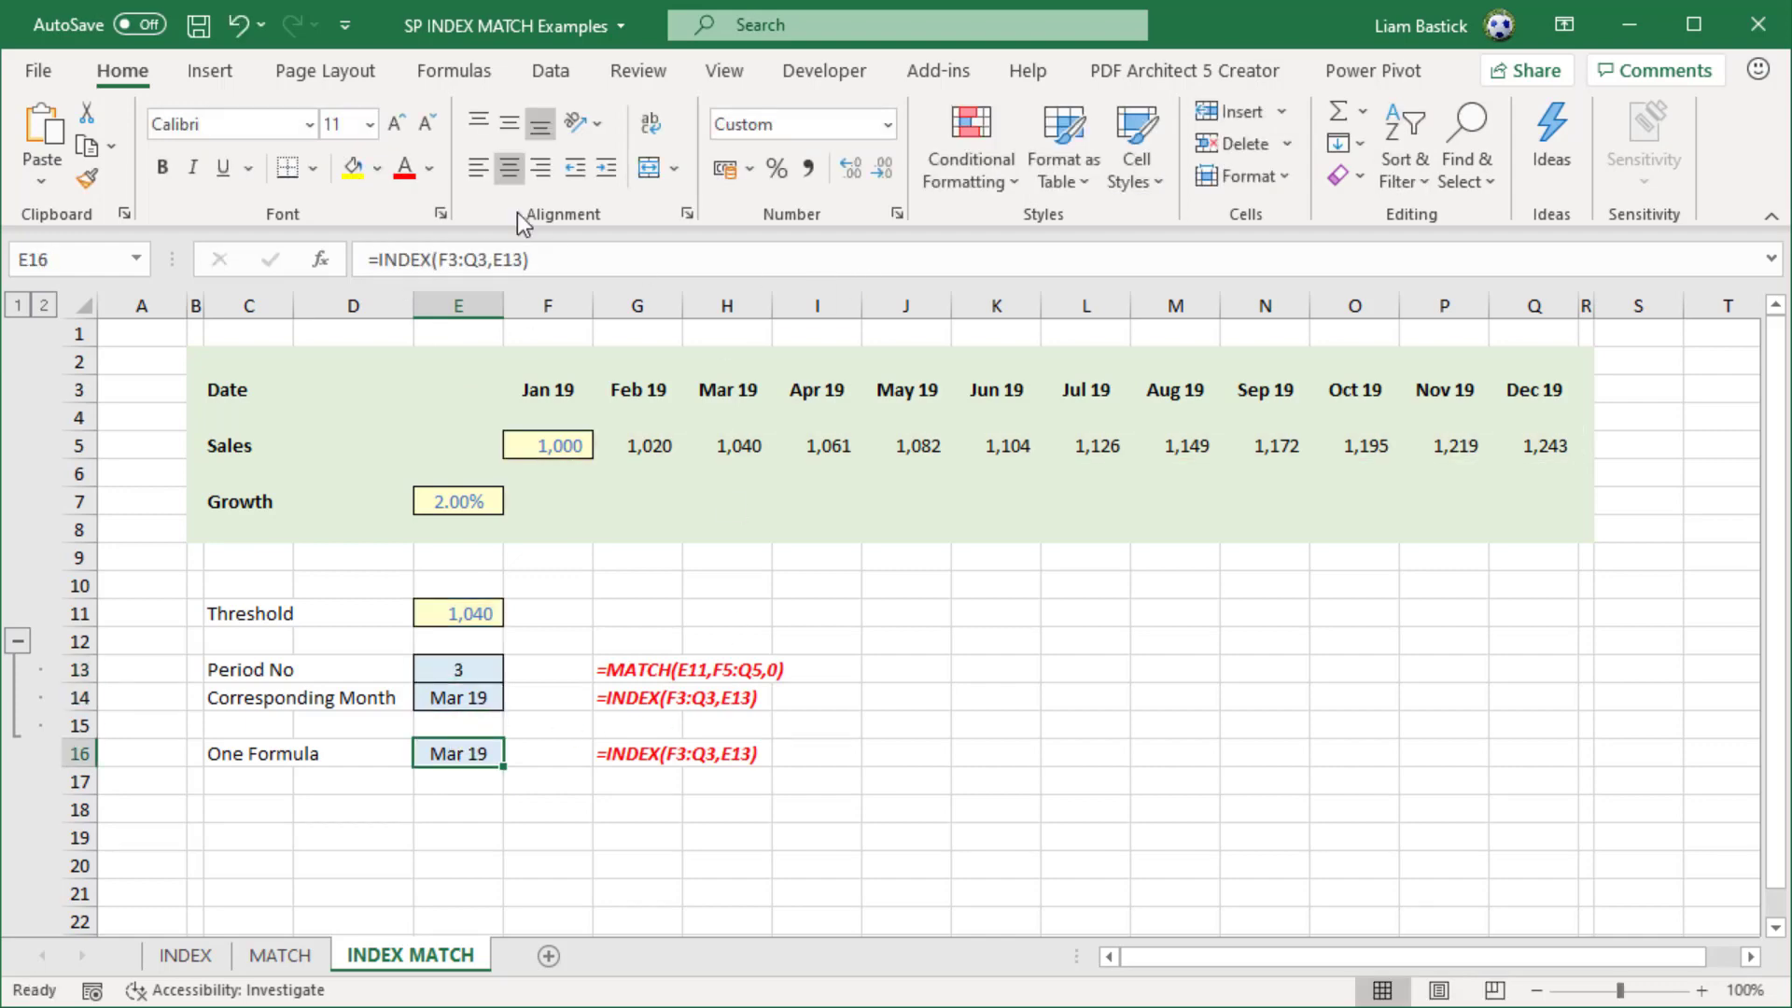
left_click_drag(494, 260, 520, 260)
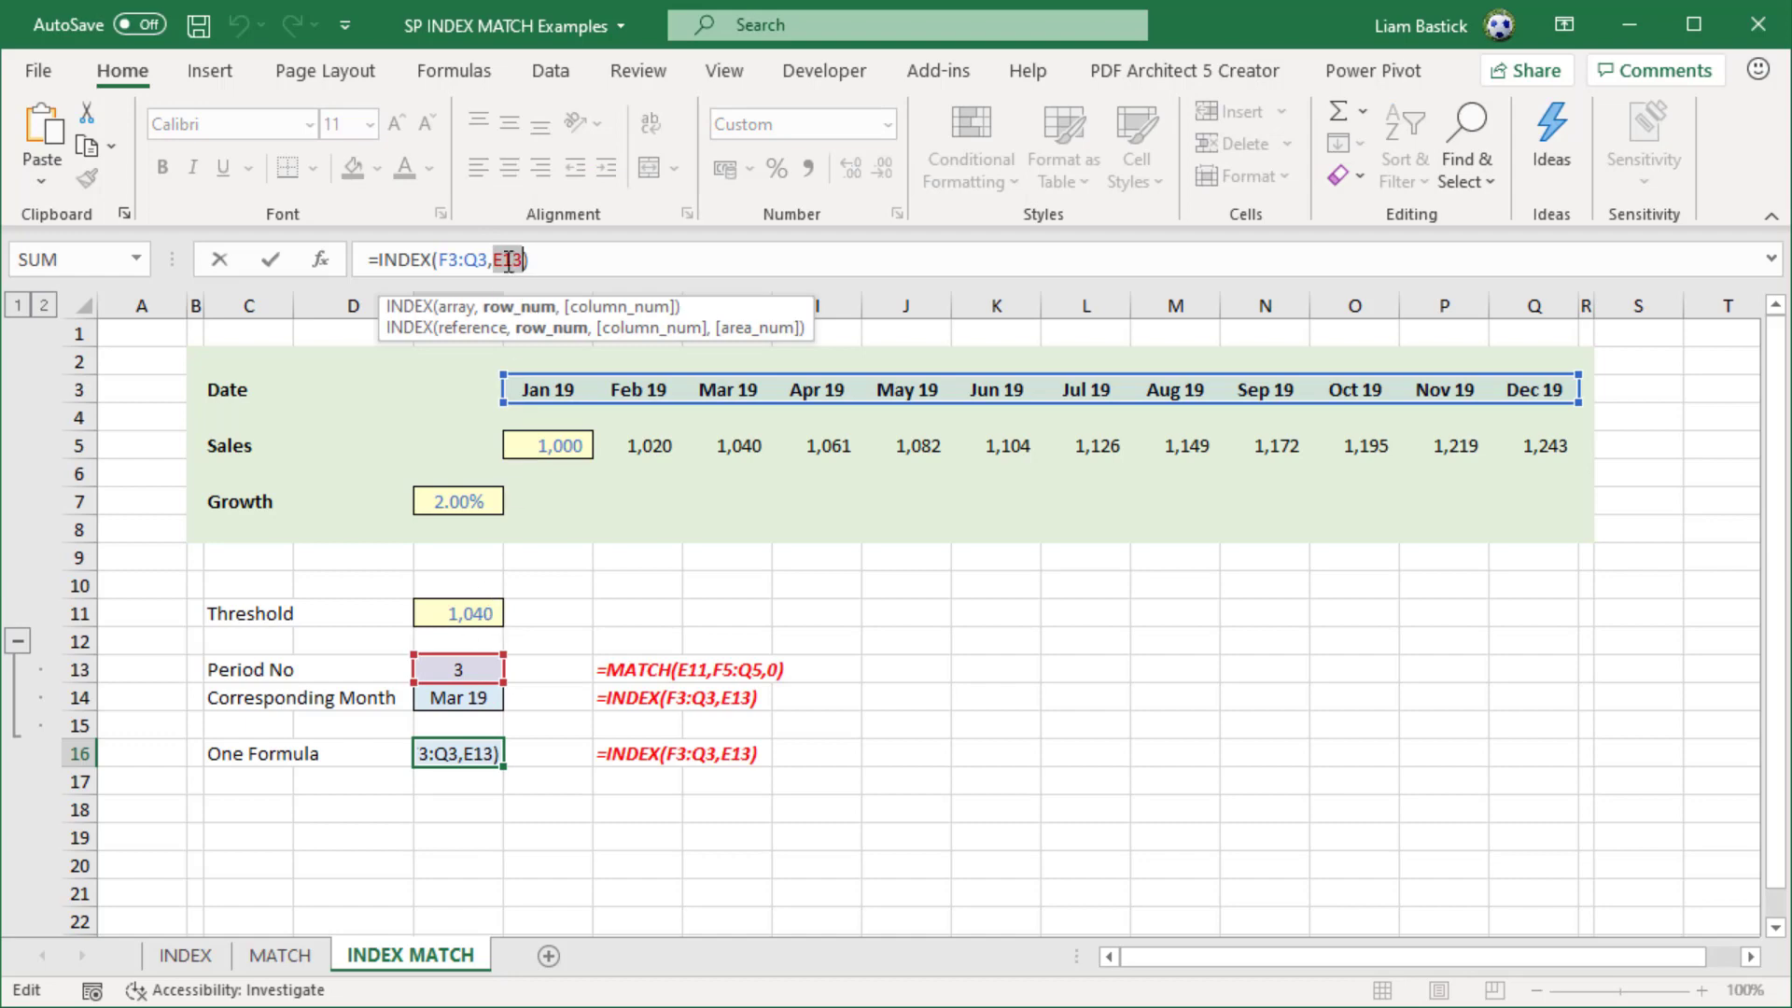
key("ctrl+v")
key("Return")
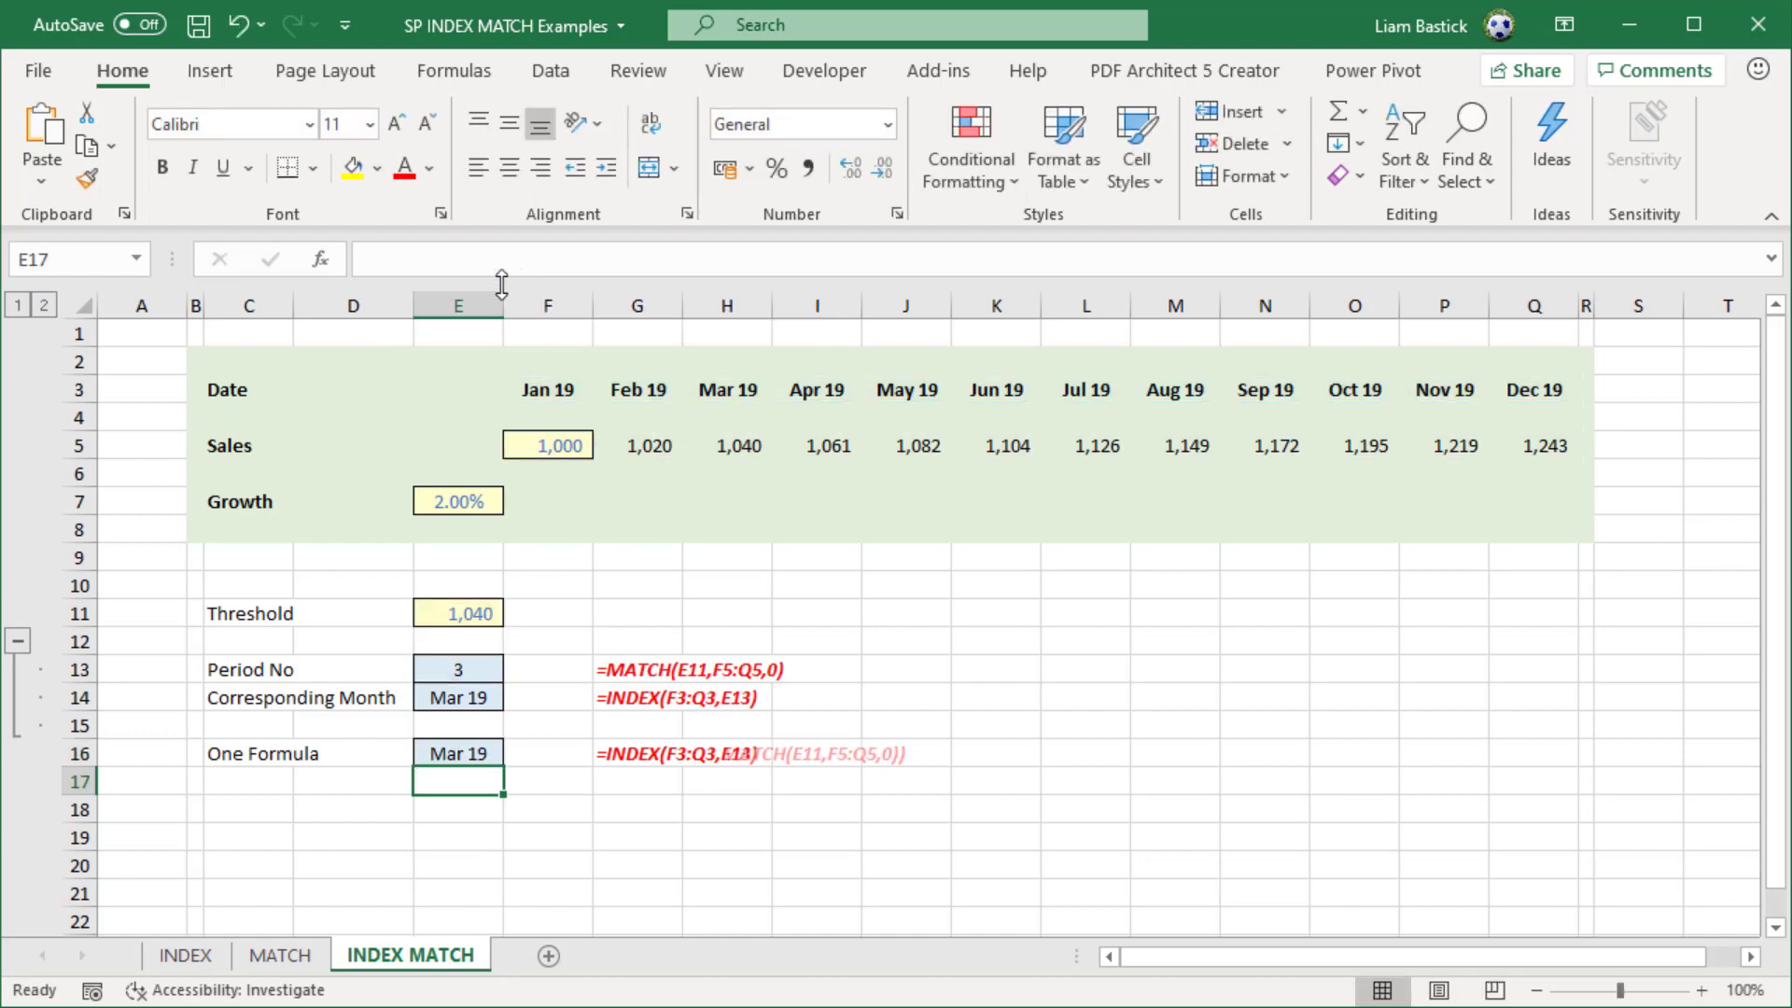
Step: Collapse the grouped helper rows 13 to 15 and select the One Formula cell E16
left_click(18, 641)
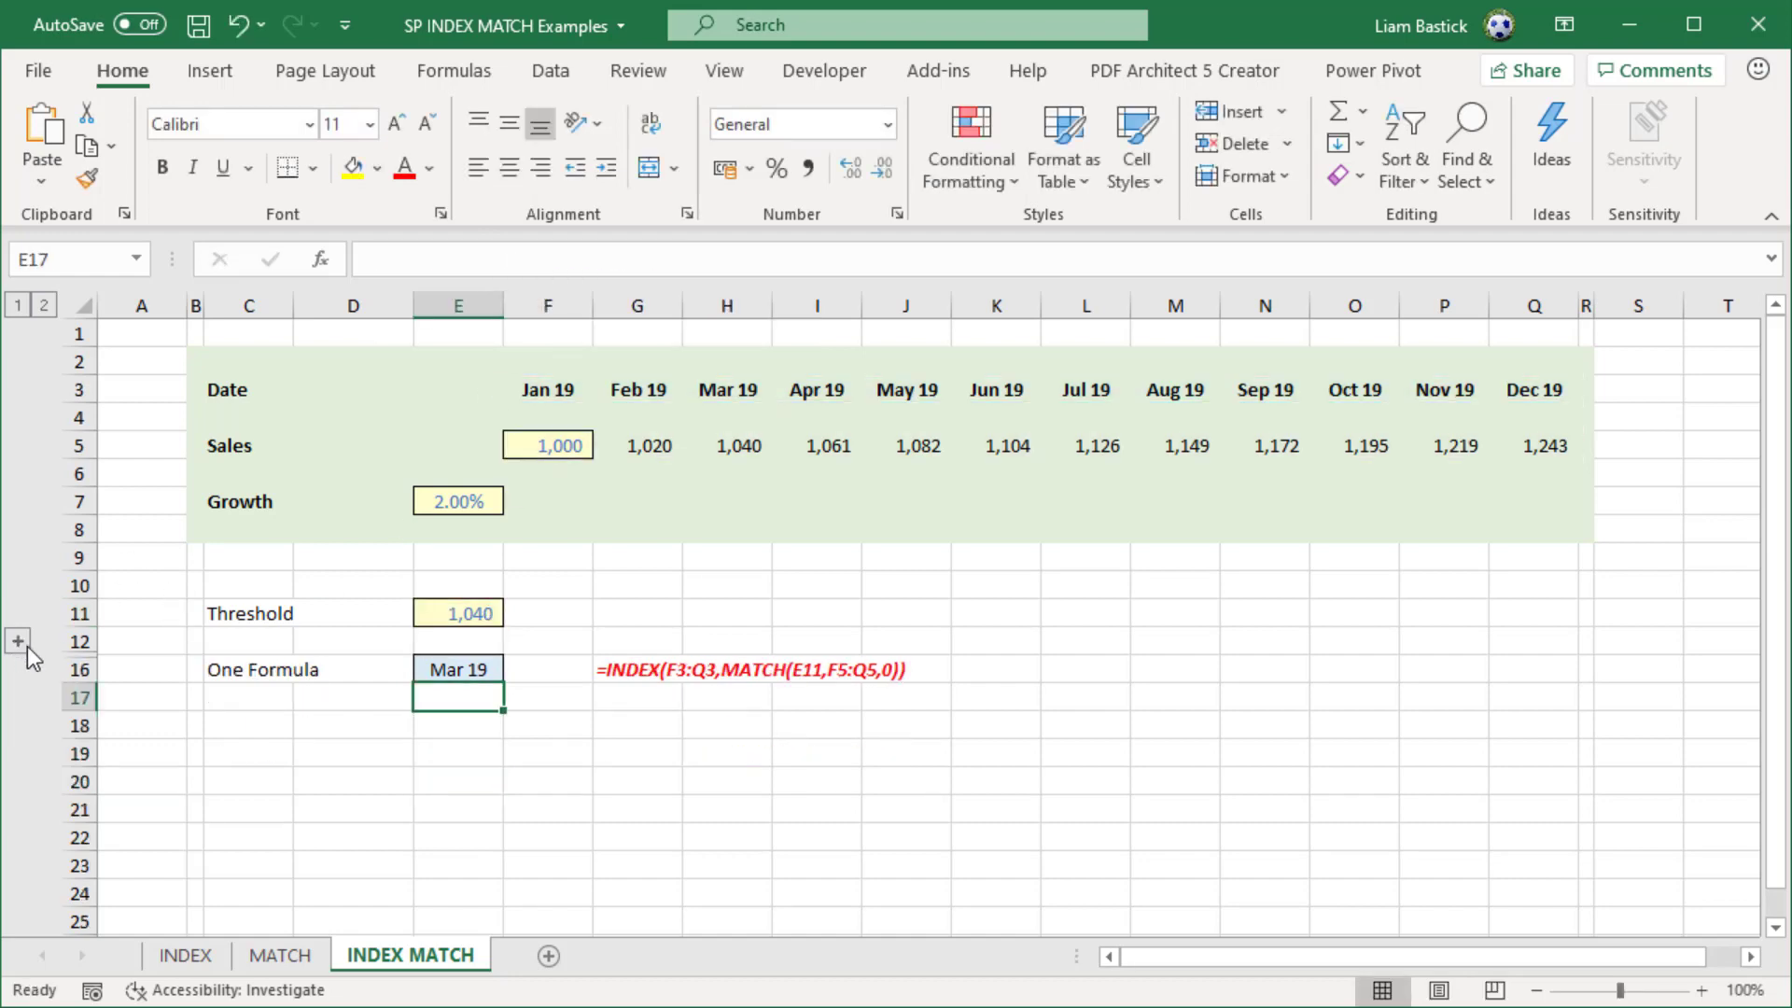
left_click(466, 668)
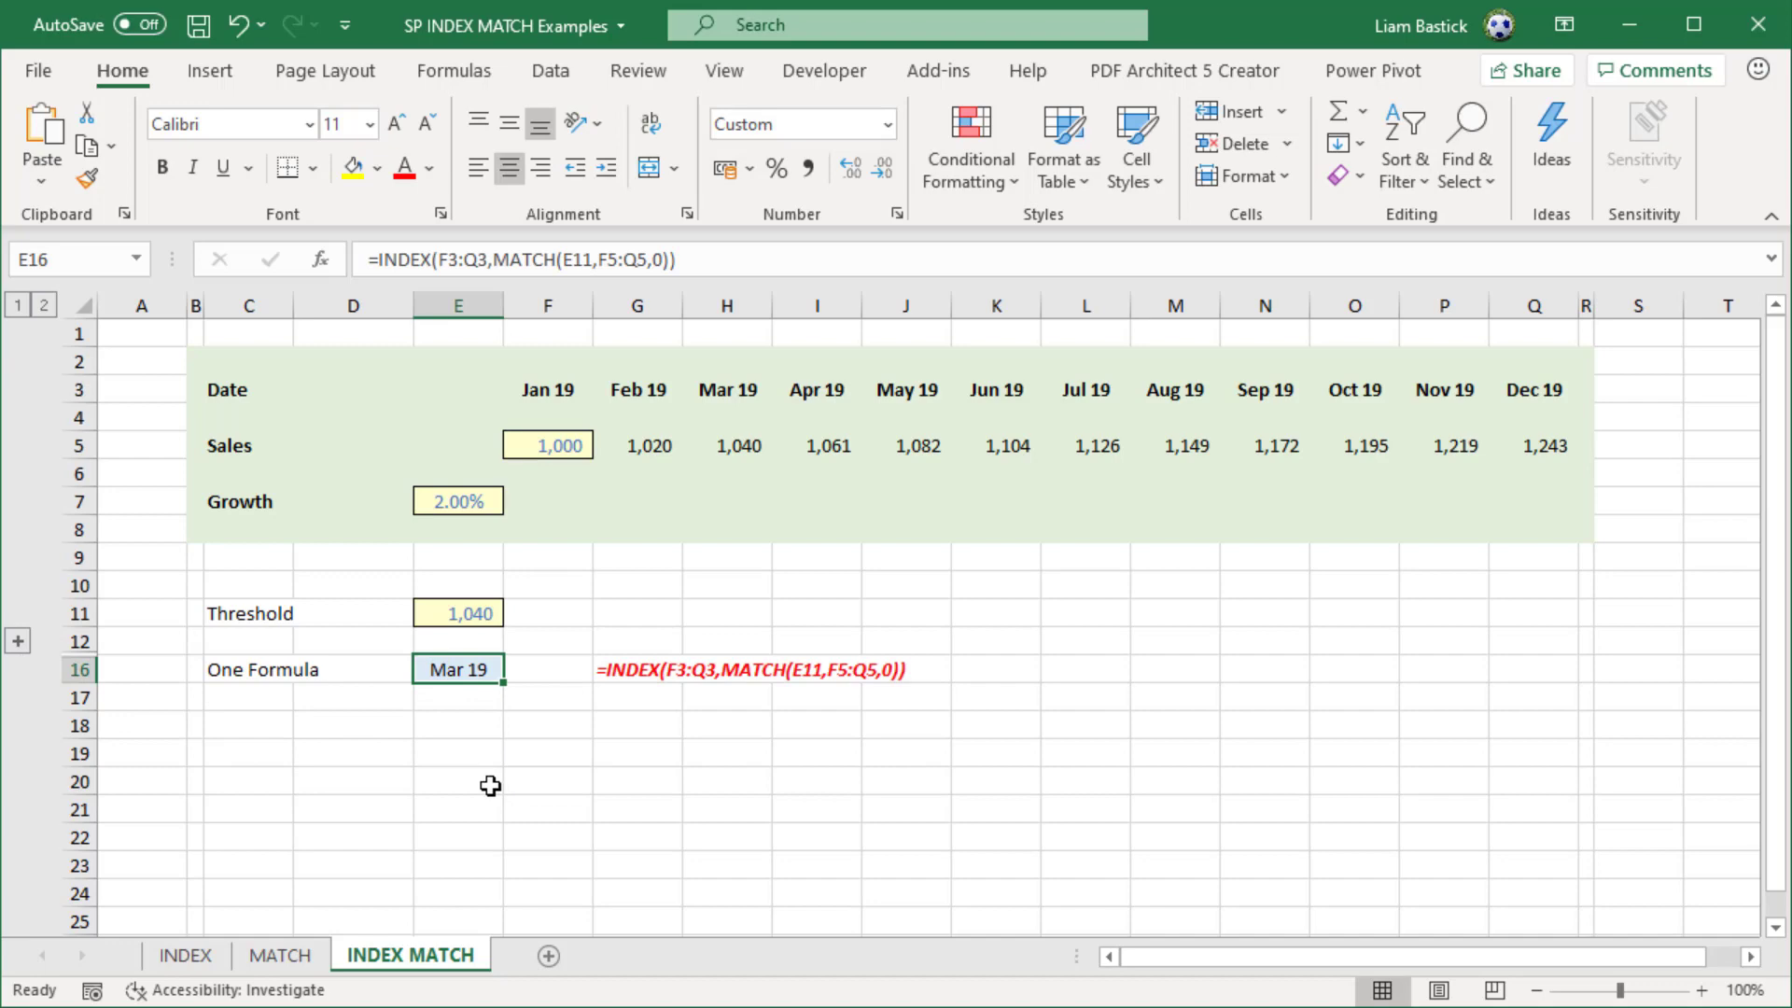